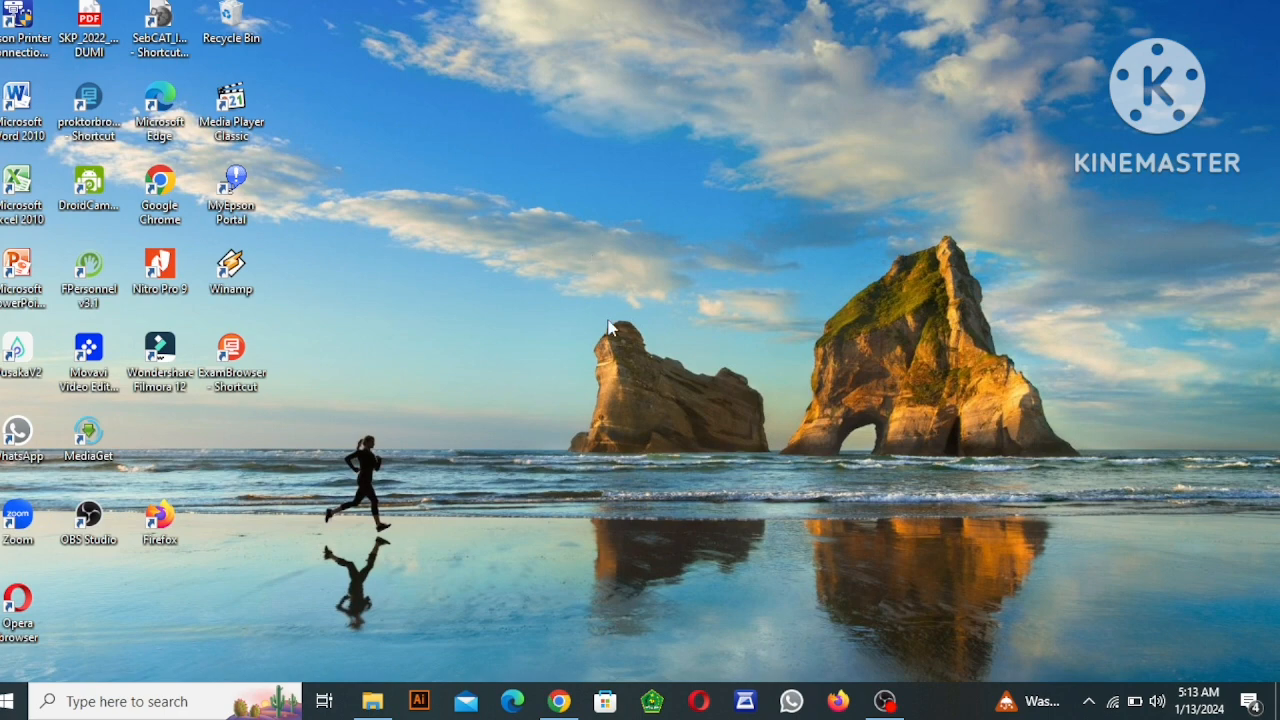
Open the SKP_2023 folder inside 2023_MTs1_Buton on New Volume (E:) in File Explorer.
left_click(375, 703)
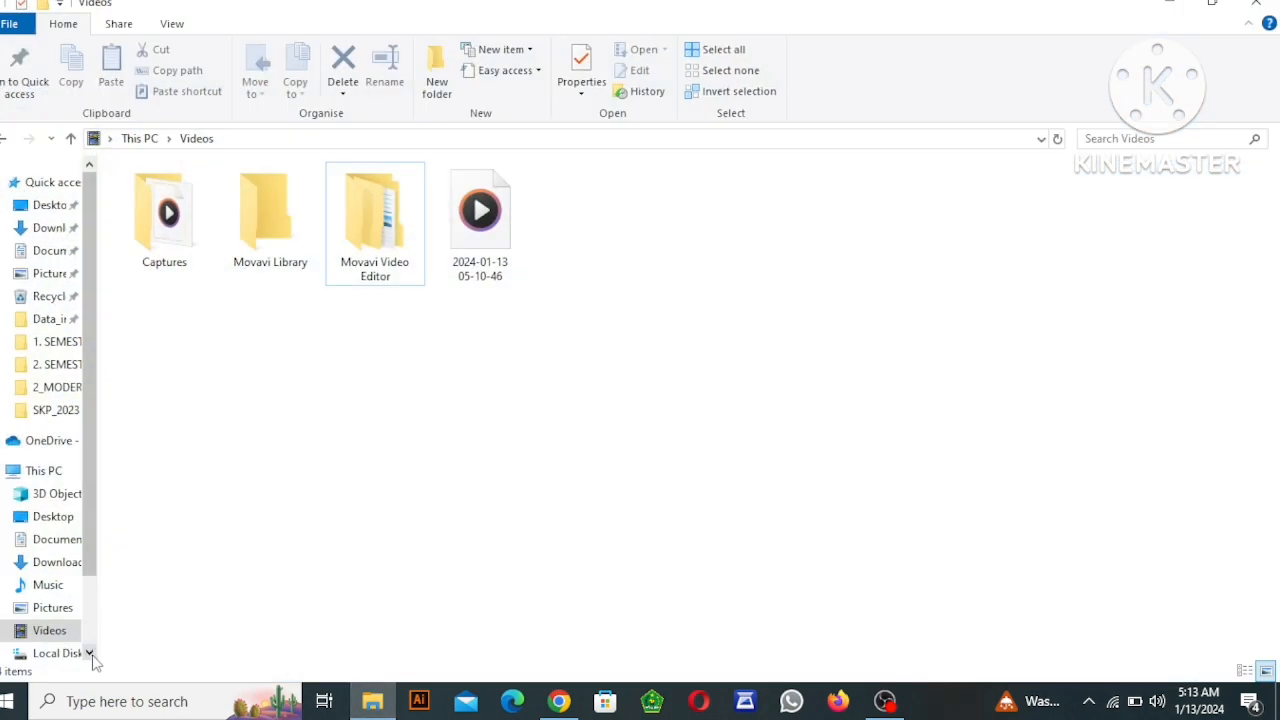
scroll(89, 653, "down", 3)
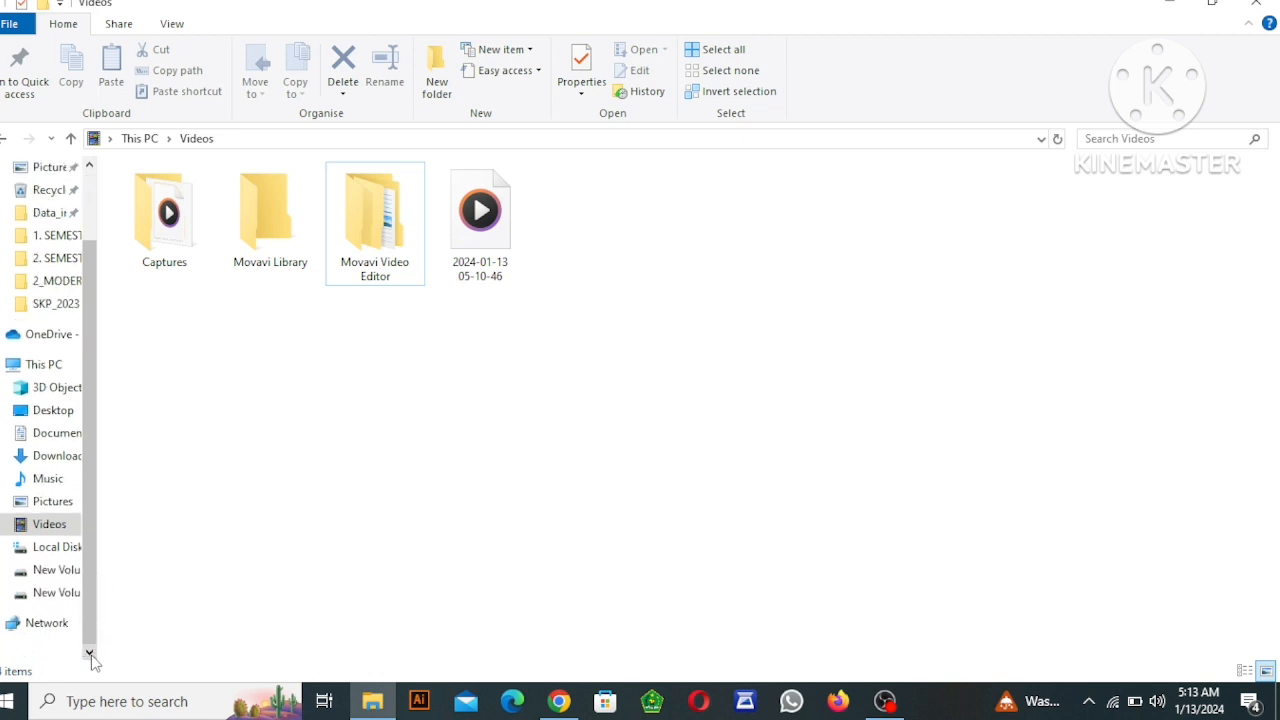
left_click(68, 594)
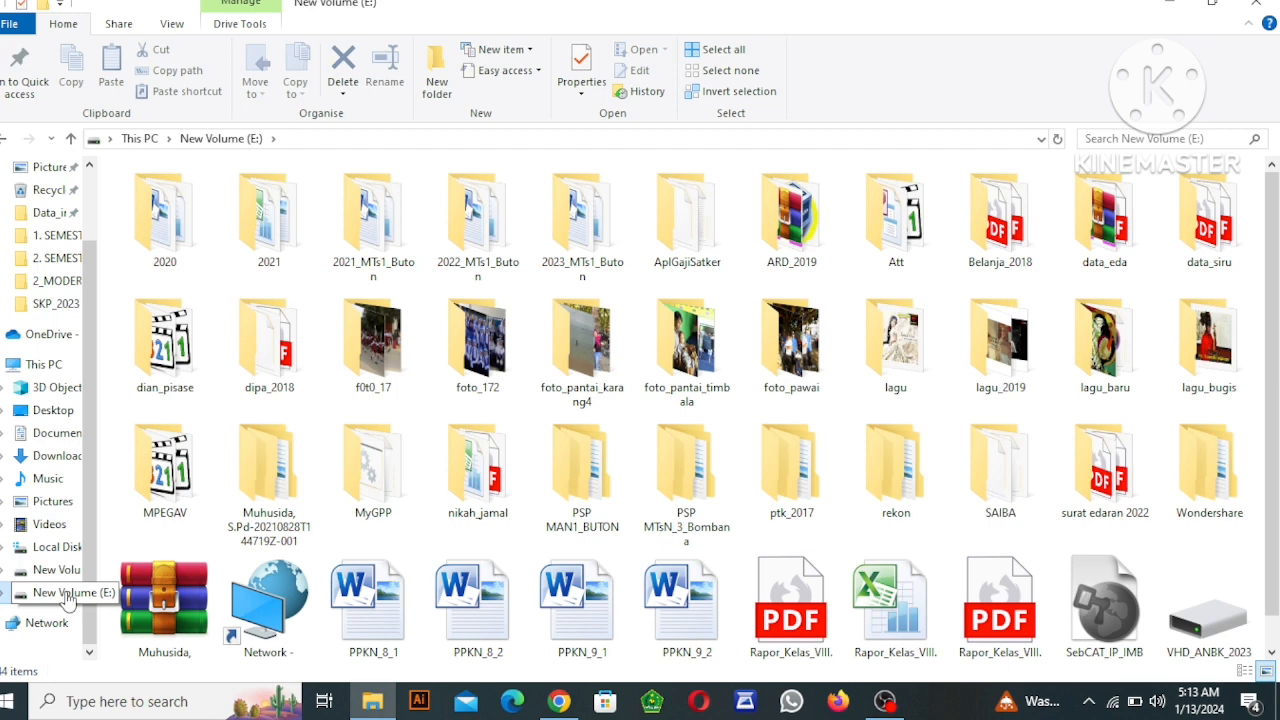
left_click(577, 253)
double_click(577, 253)
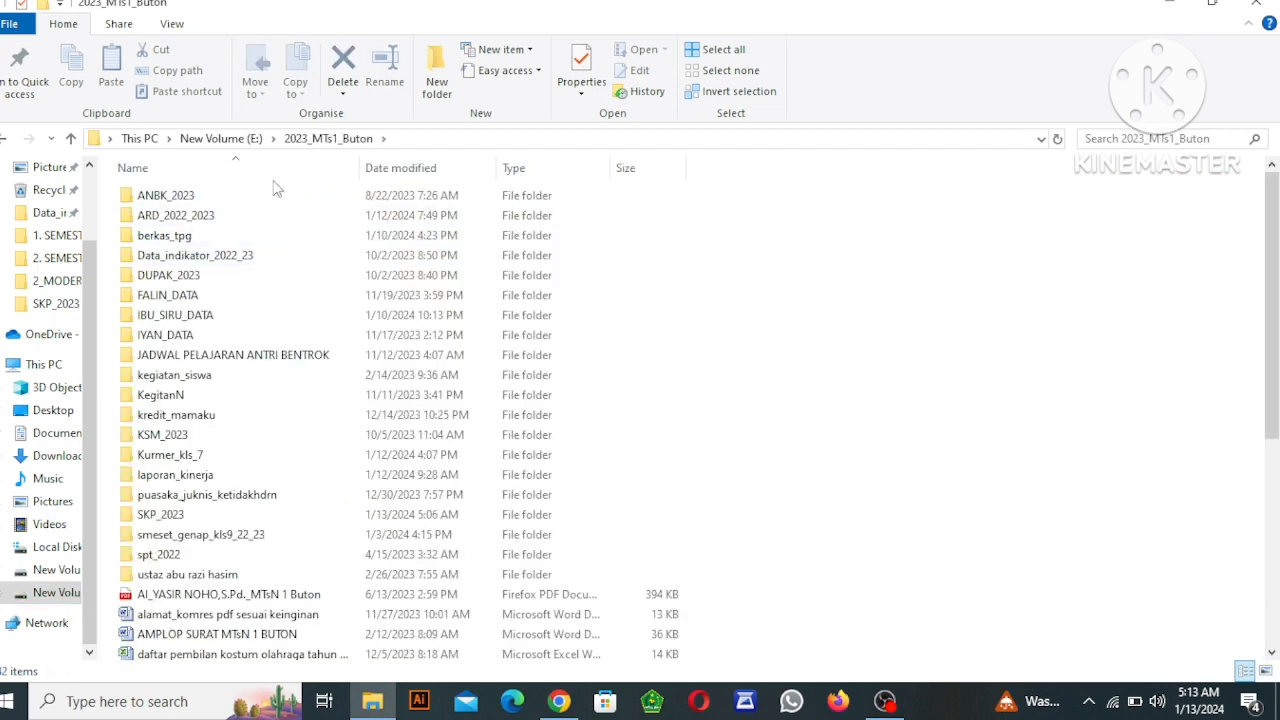
double_click(176, 516)
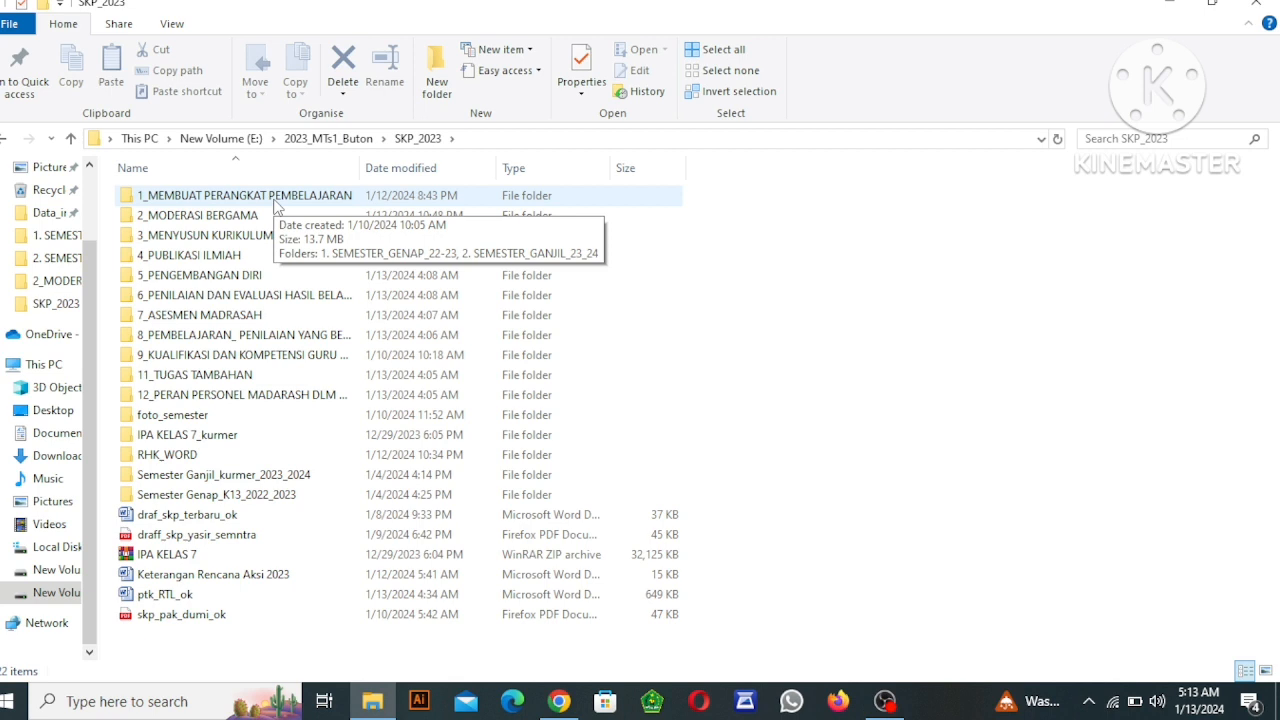
Look through the numbered supporting-evidence folders in SKP_2023, from 1_MEMBUAT PERANGKAT PEMBELAJARAN to the one starting with 12_PERAN PERSONEL.
key("Down")
key("Down")
key("Down")
key("Down")
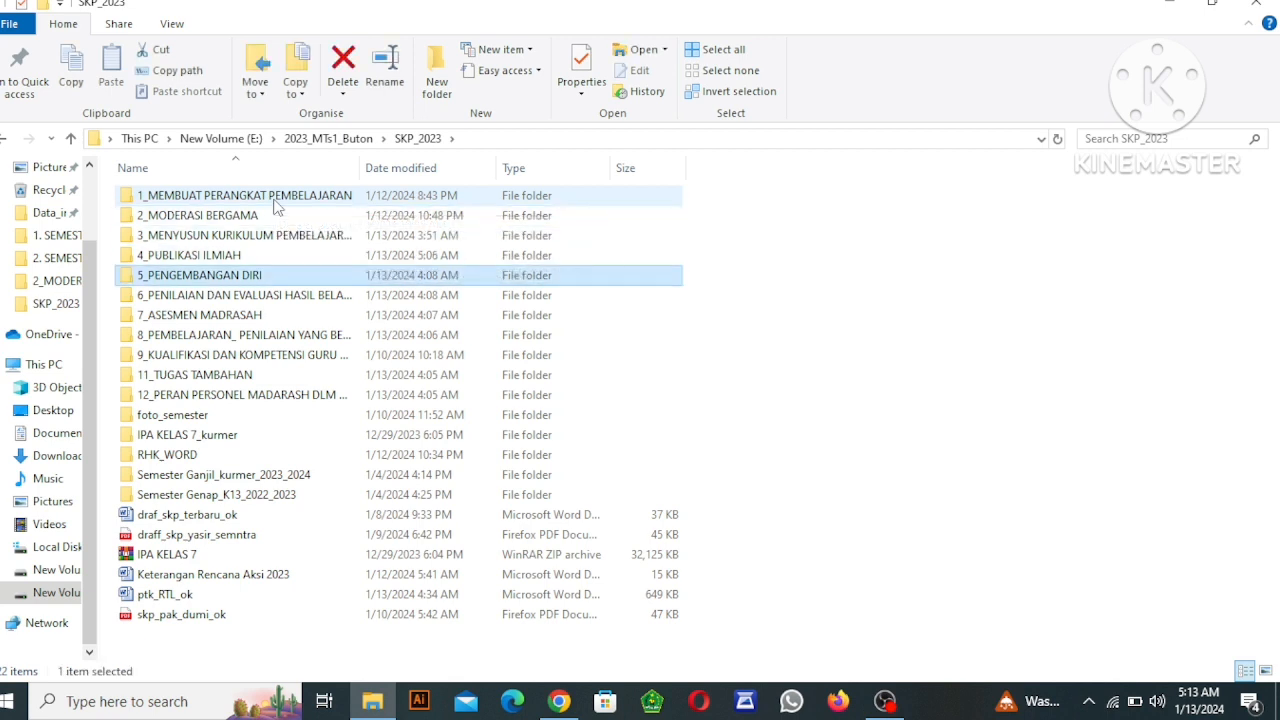
key("Up")
key("Up")
key("Up")
key("Up")
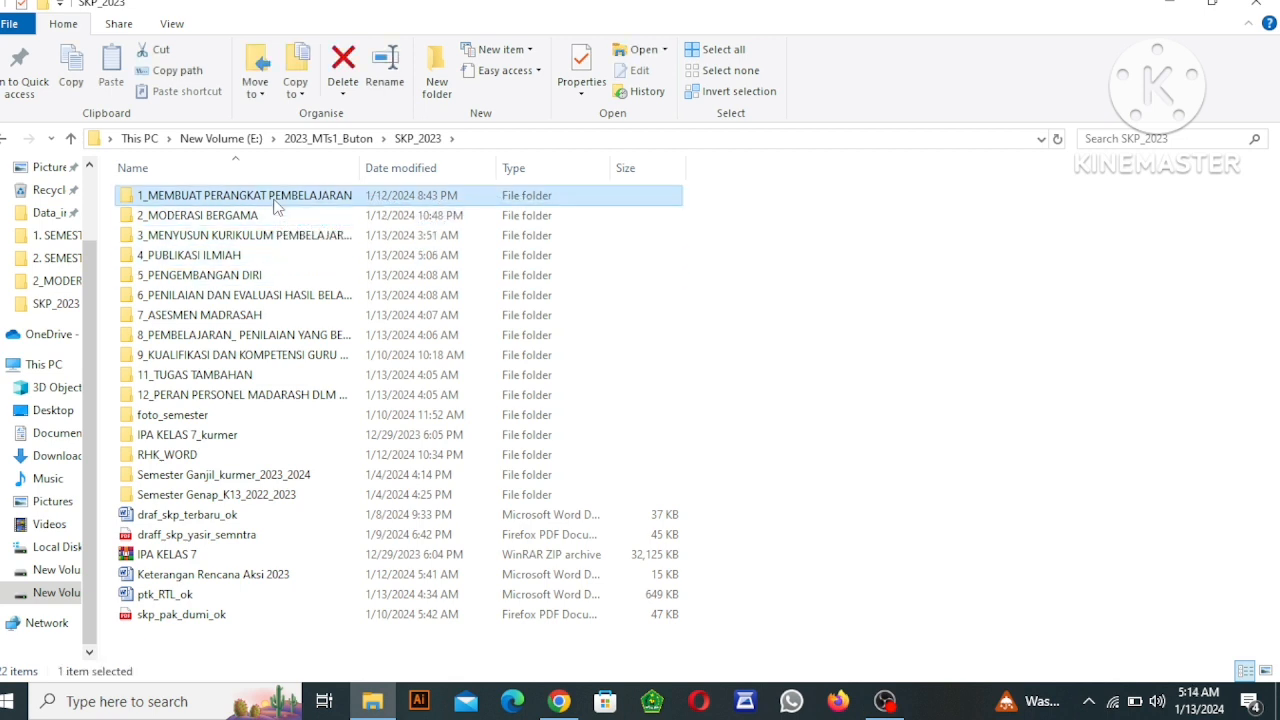
key("Down")
key("Down")
key("Down")
key("Down")
key("Down")
key("Down")
key("Down")
key("Down")
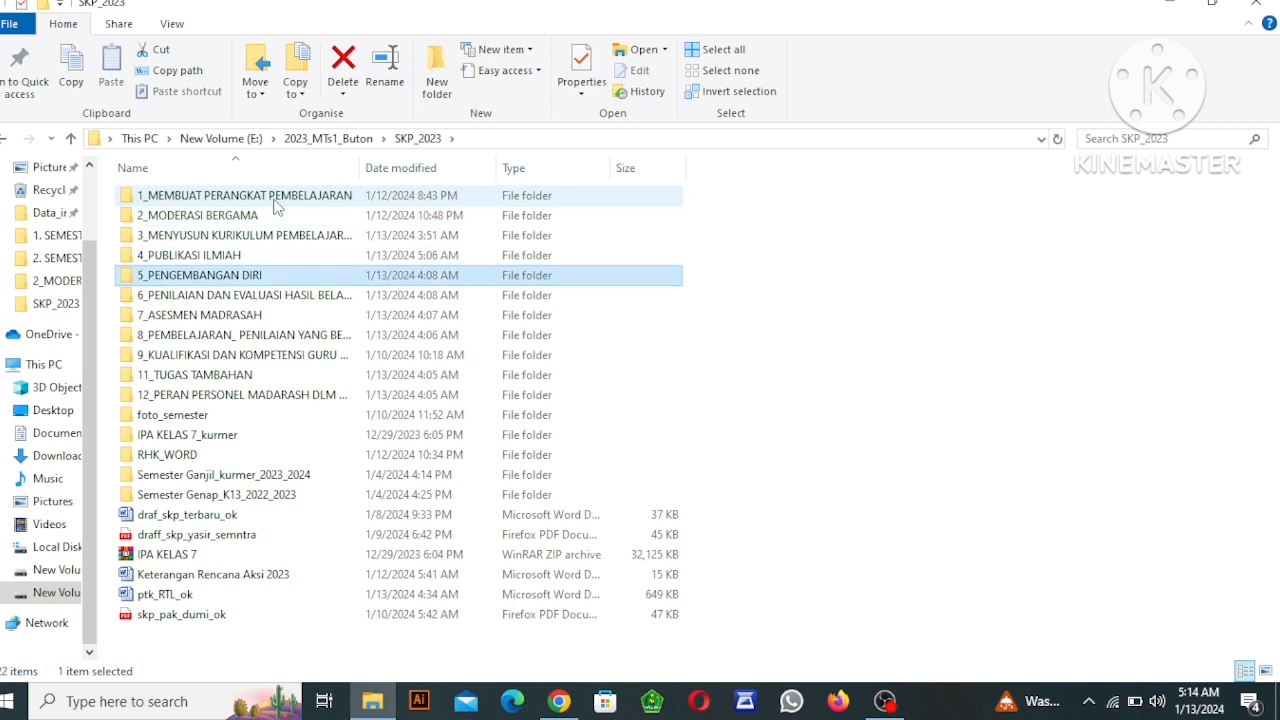
key("Down")
key("Down")
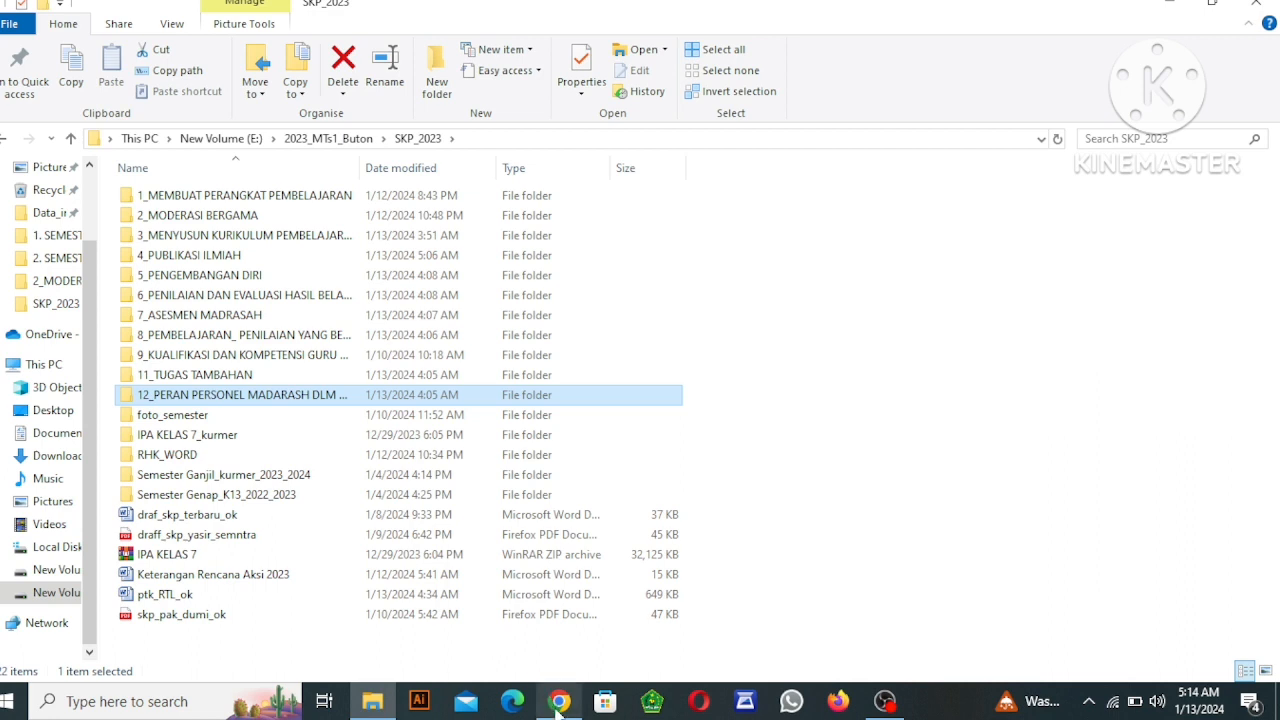
Switch to Google Drive in Chrome and start a folder upload into Data Dukung SKP 2023, browsing to SKP_2023 under 2023_MTs1_Buton on E:.
mouse_move(557, 707)
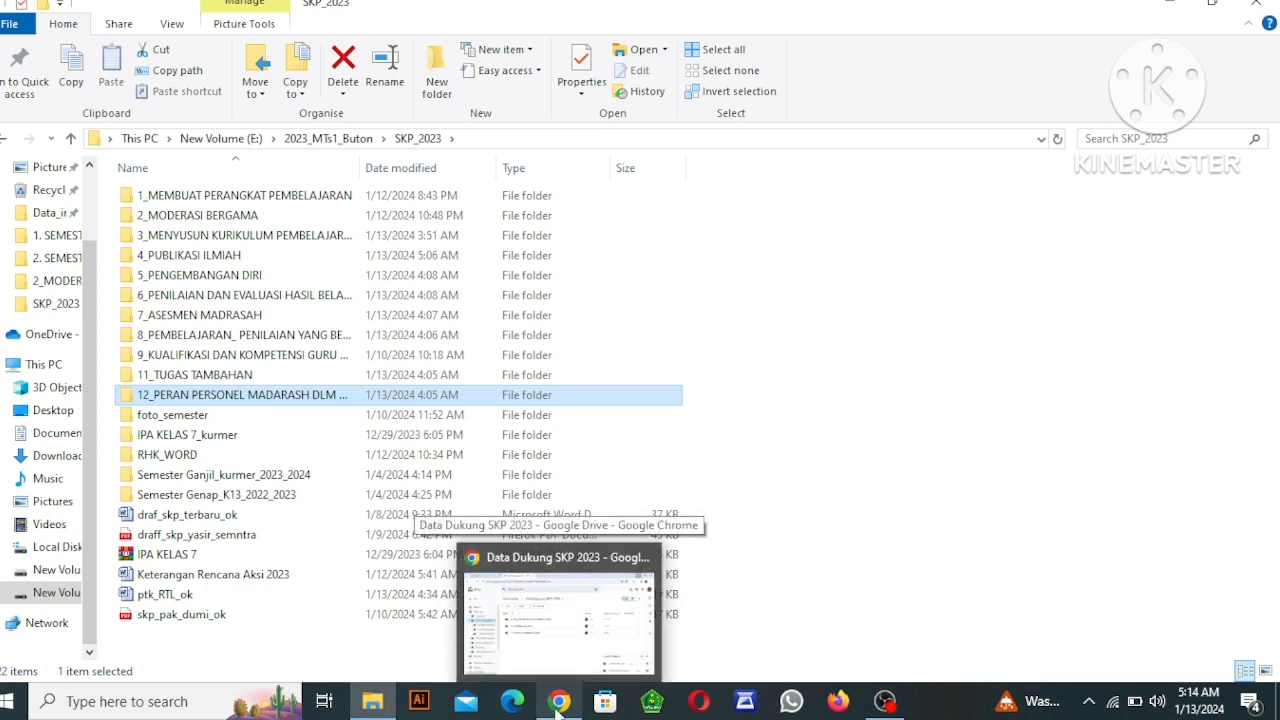
left_click(558, 704)
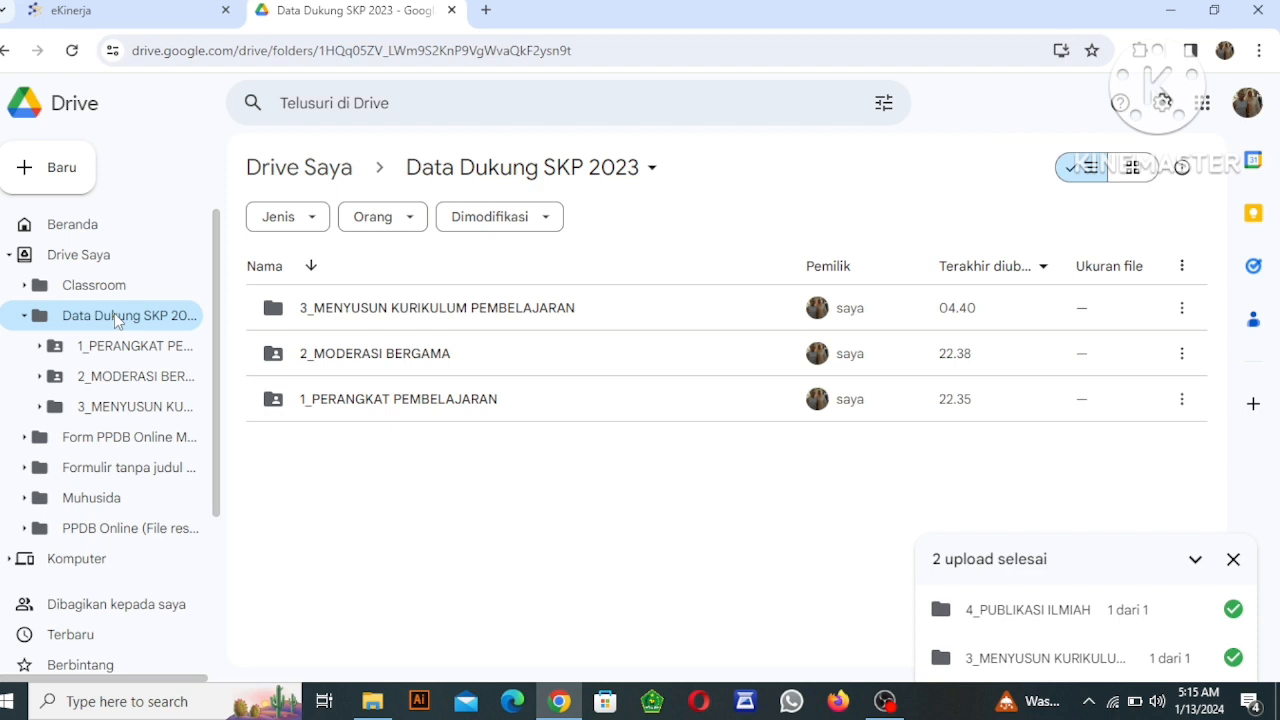
left_click(81, 179)
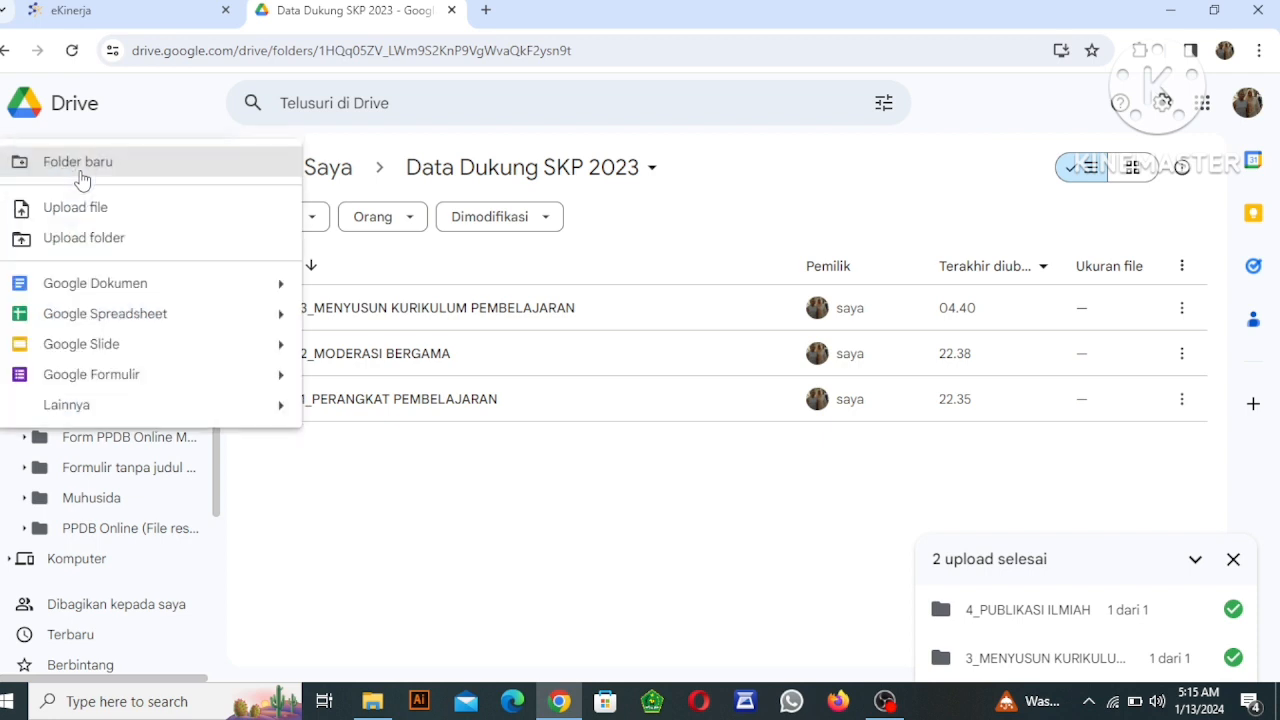
left_click(99, 240)
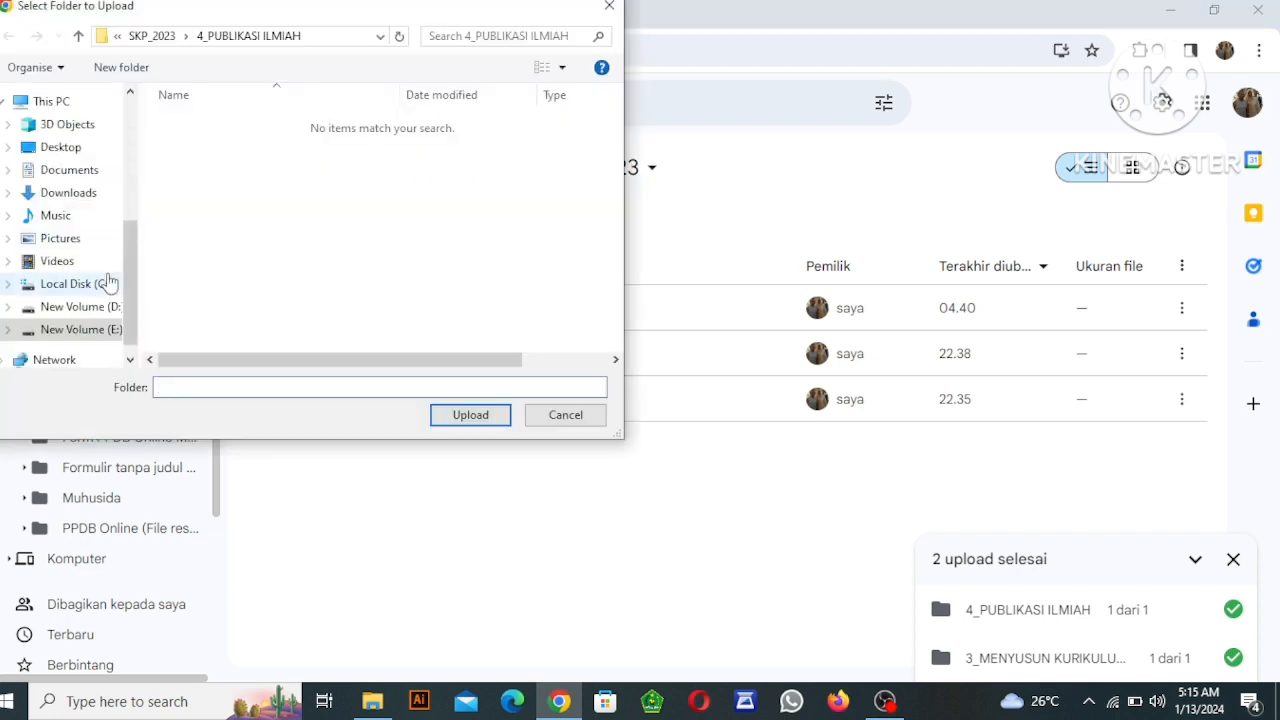
left_click(93, 338)
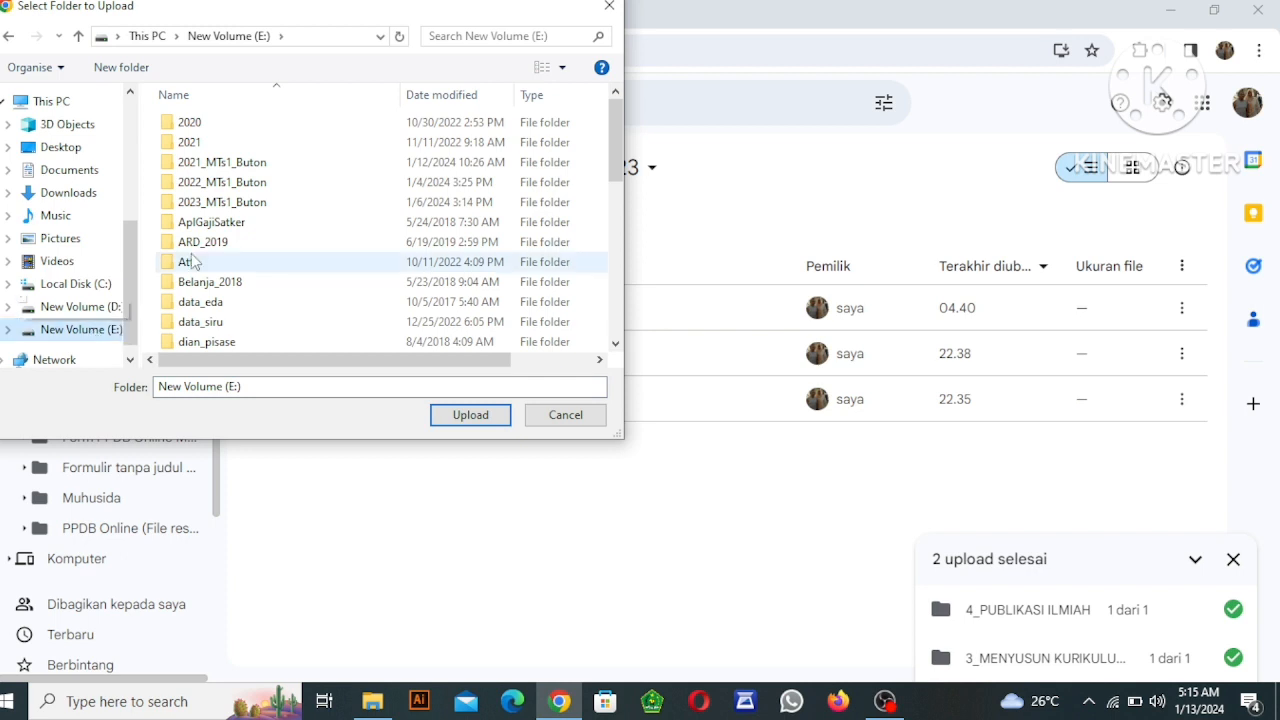
left_click(257, 204)
double_click(257, 206)
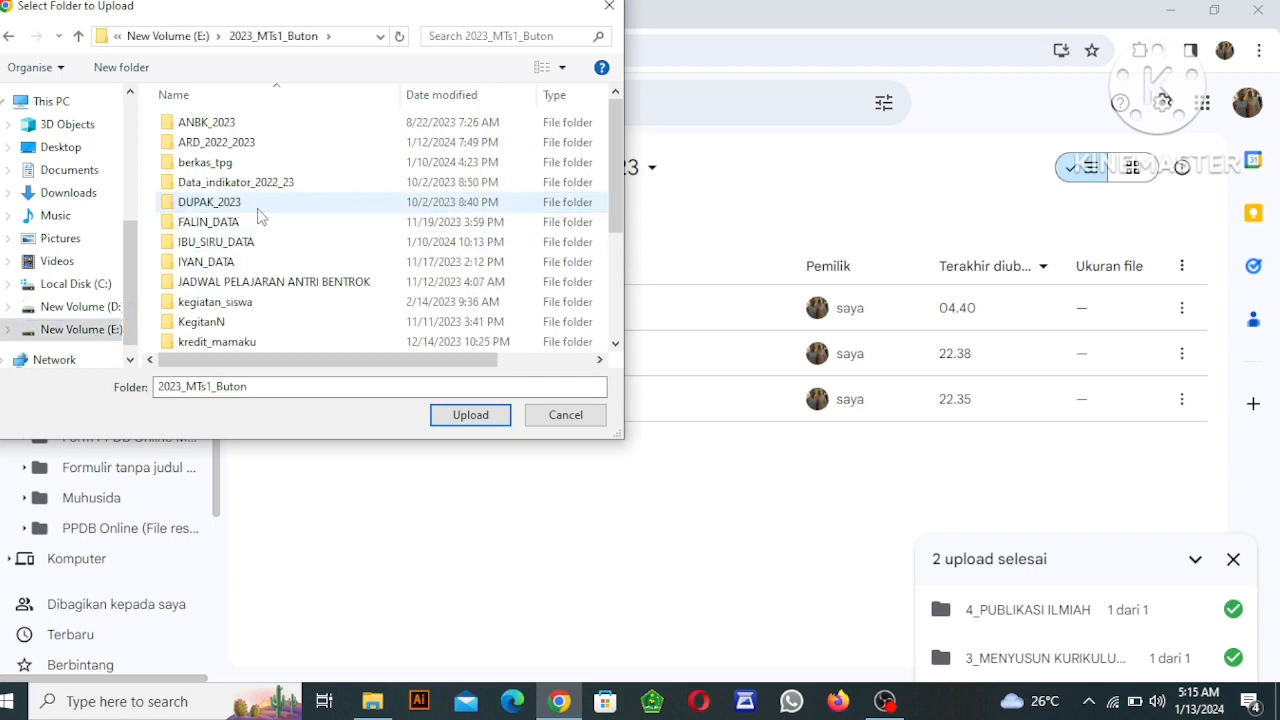
left_click(290, 282)
scroll(288, 282, "down", 3)
left_click(260, 261)
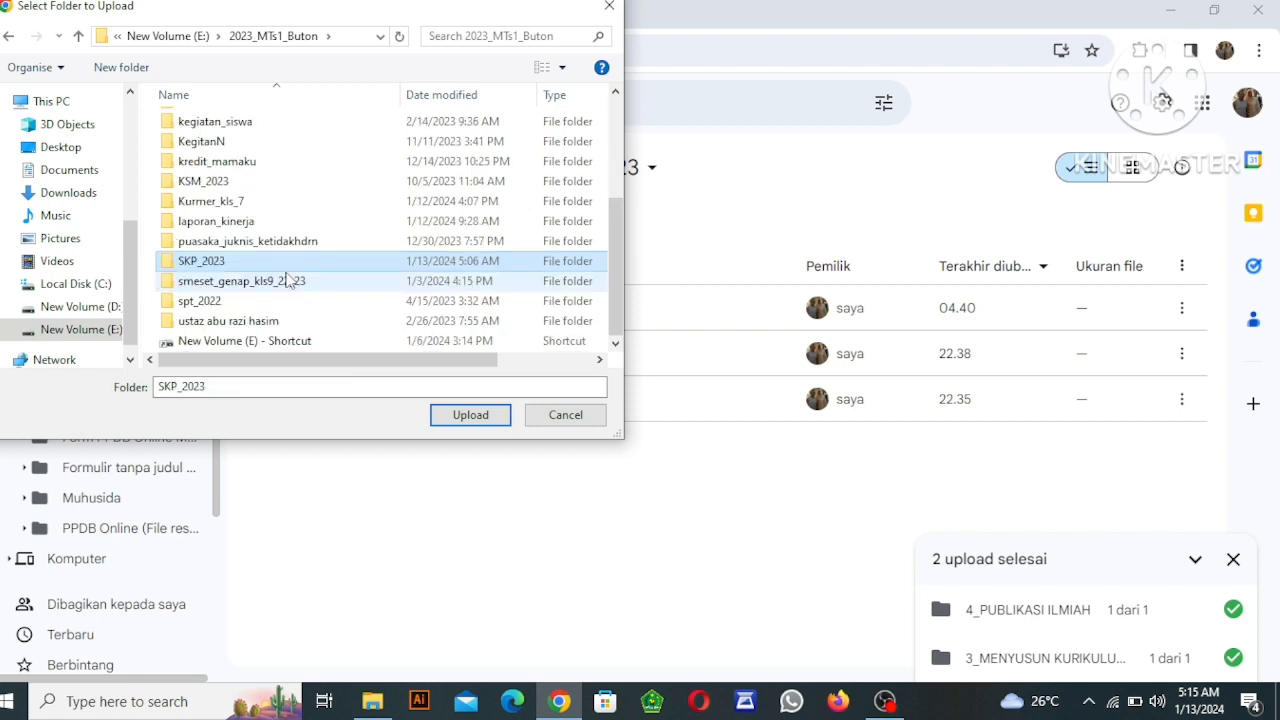
double_click(255, 264)
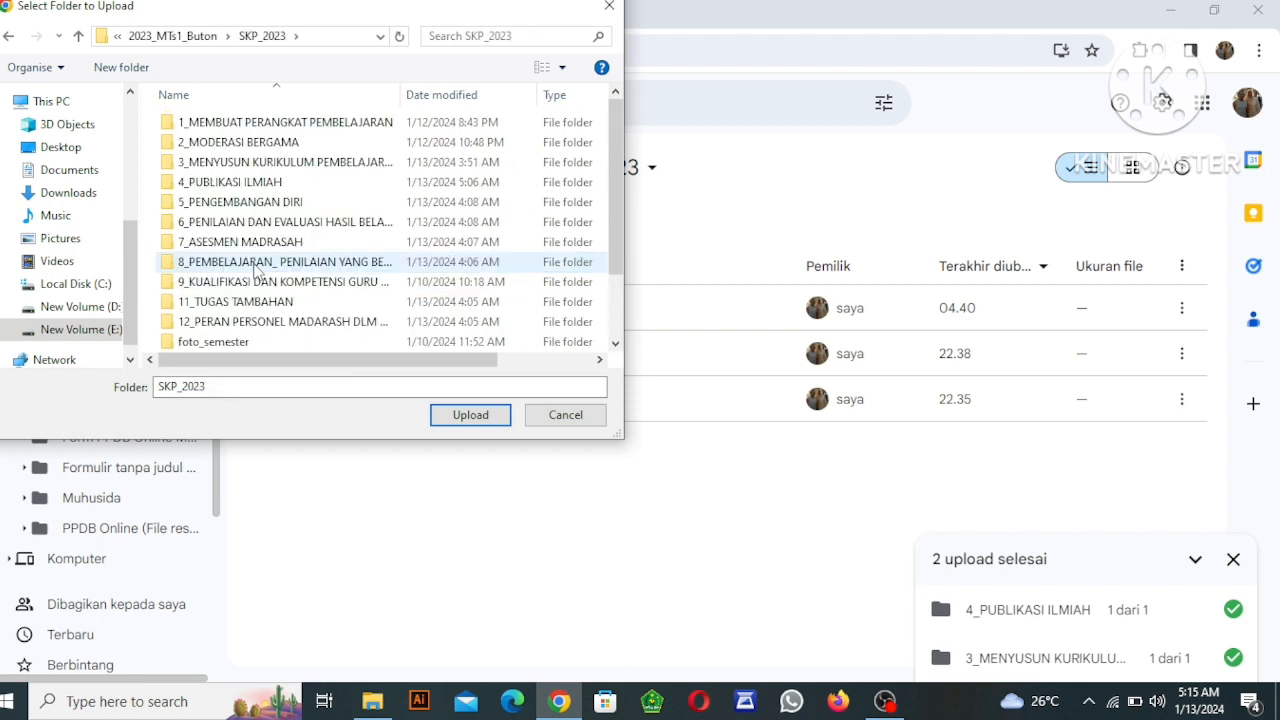
Upload the 4_PUBLIKASI ILMIAH folder to Data Dukung SKP 2023 and approve the site's upload request.
left_click(284, 190)
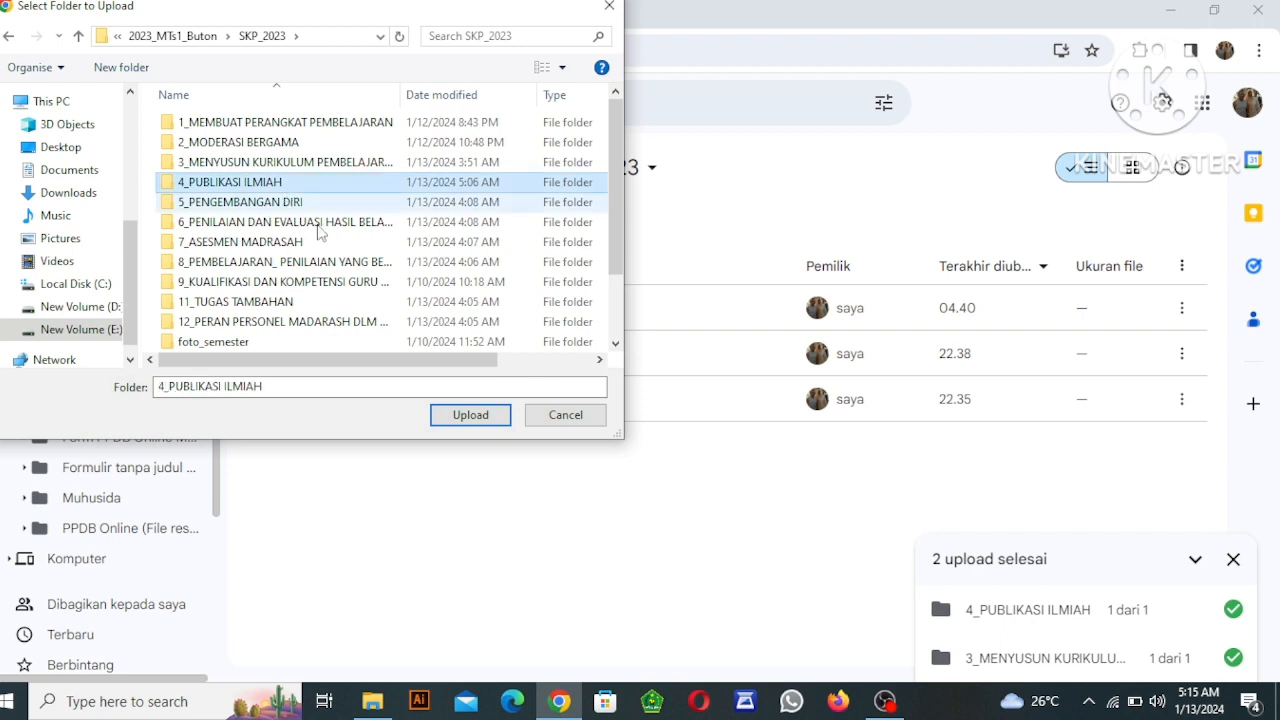
left_click(466, 416)
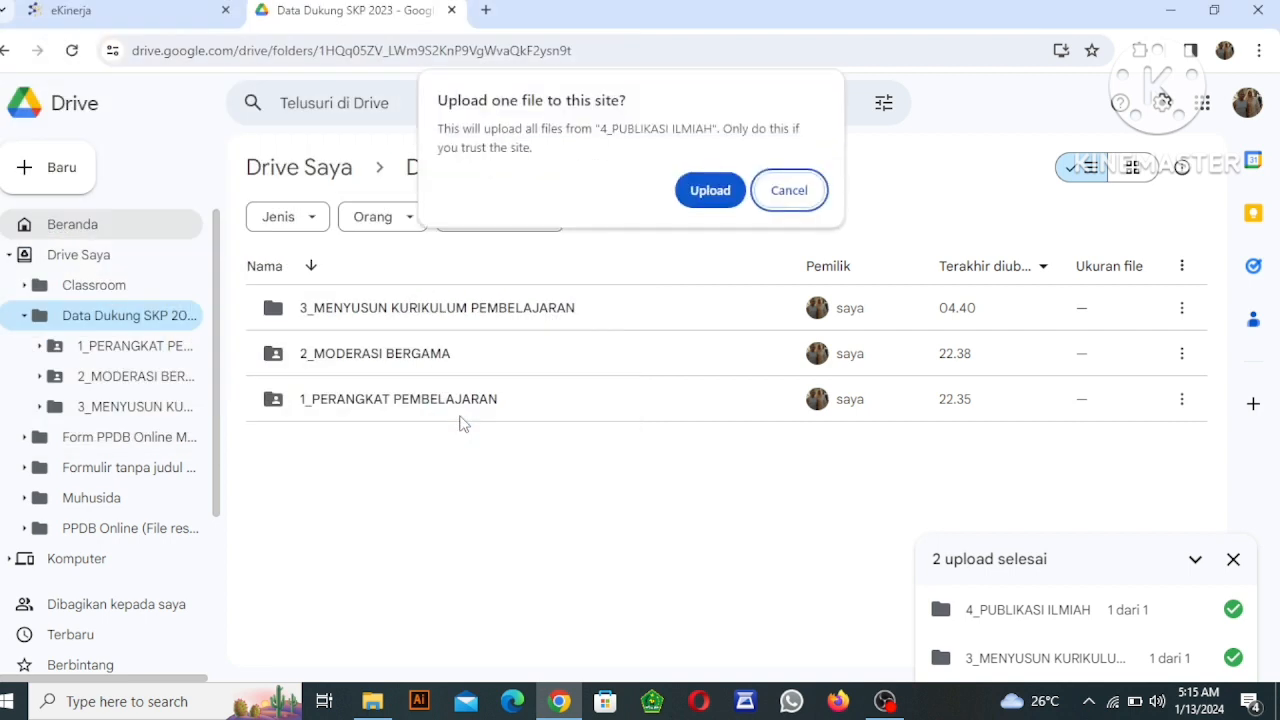
left_click(706, 200)
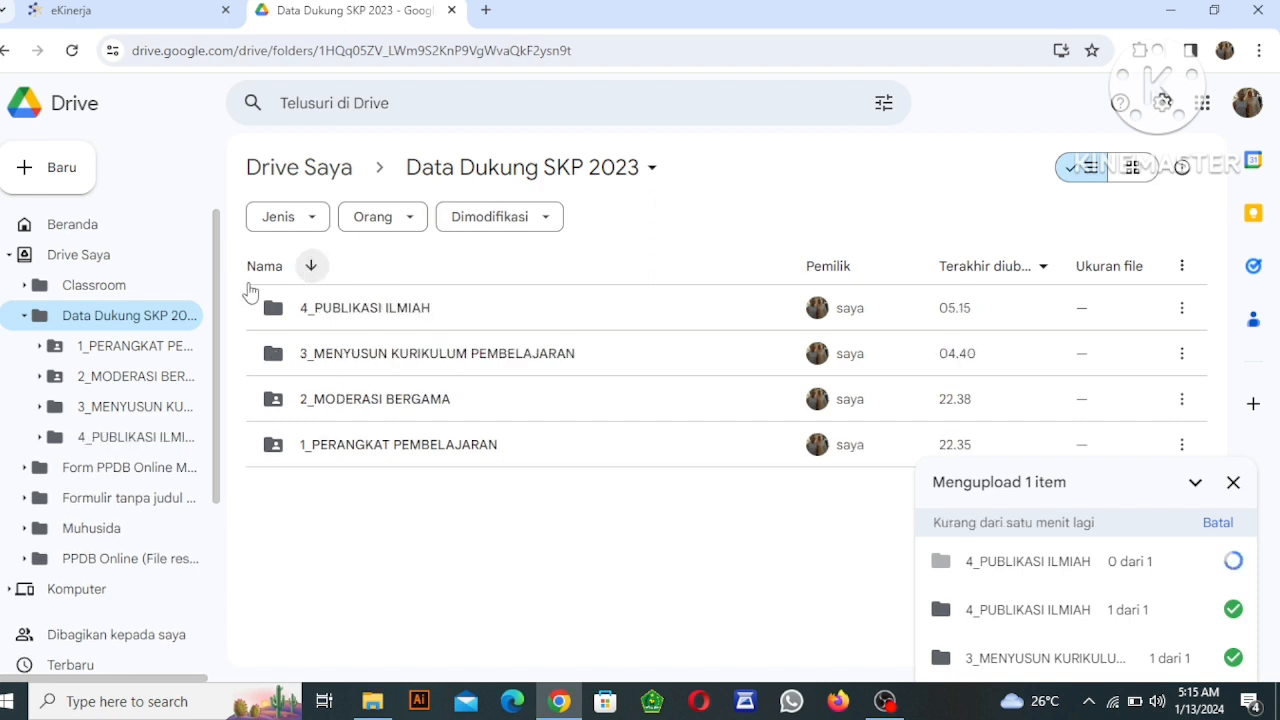
Start another folder upload and browse to E: > 2023_MTs1_Buton > SKP_2023.
left_click(62, 180)
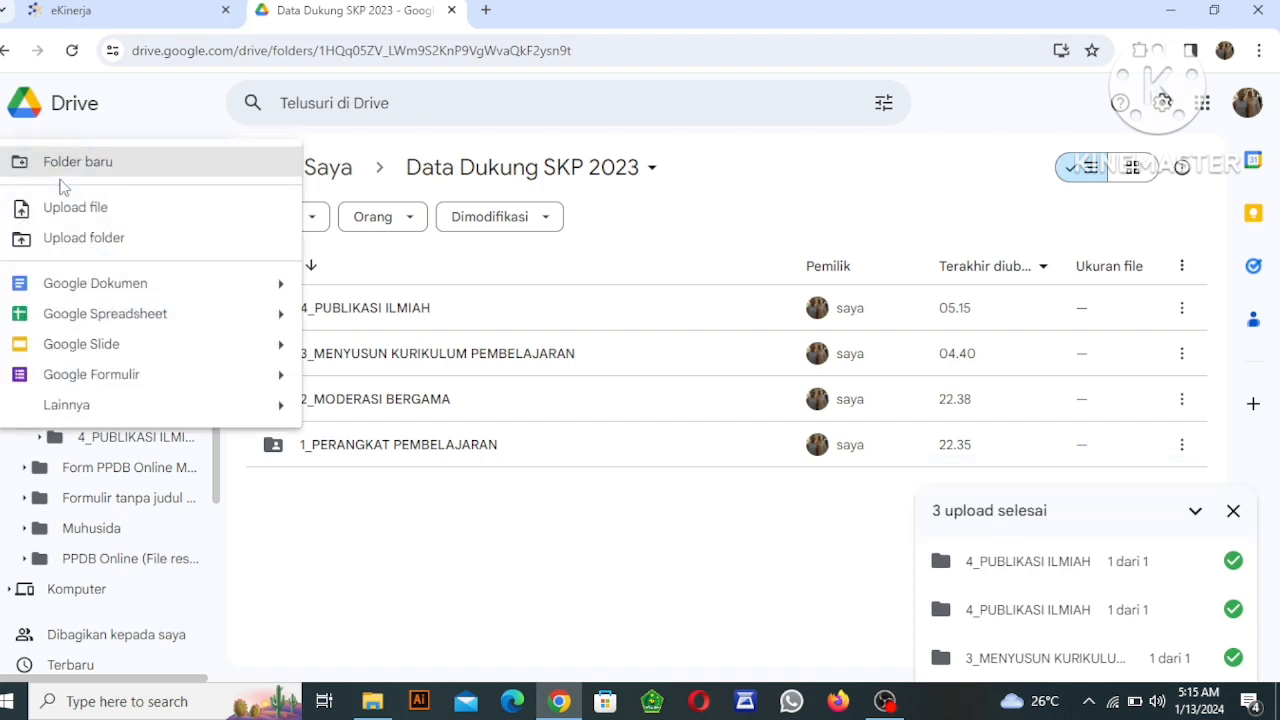
left_click(73, 238)
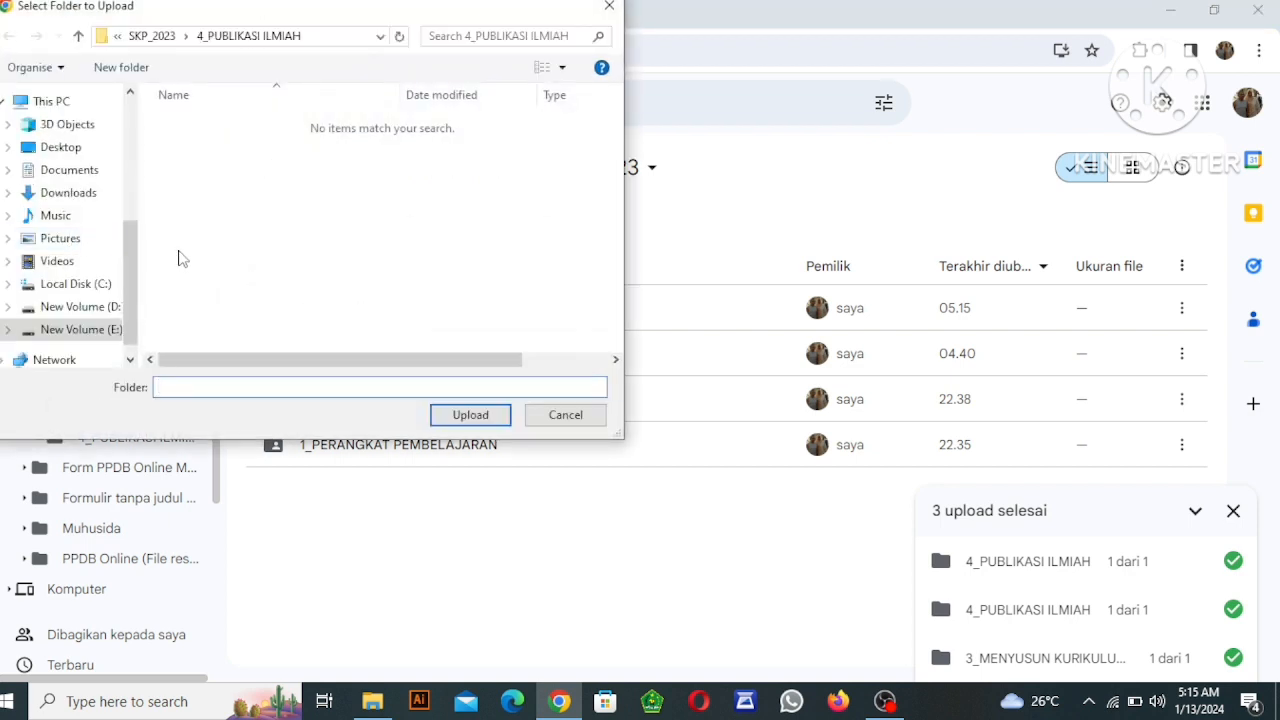
left_click(110, 329)
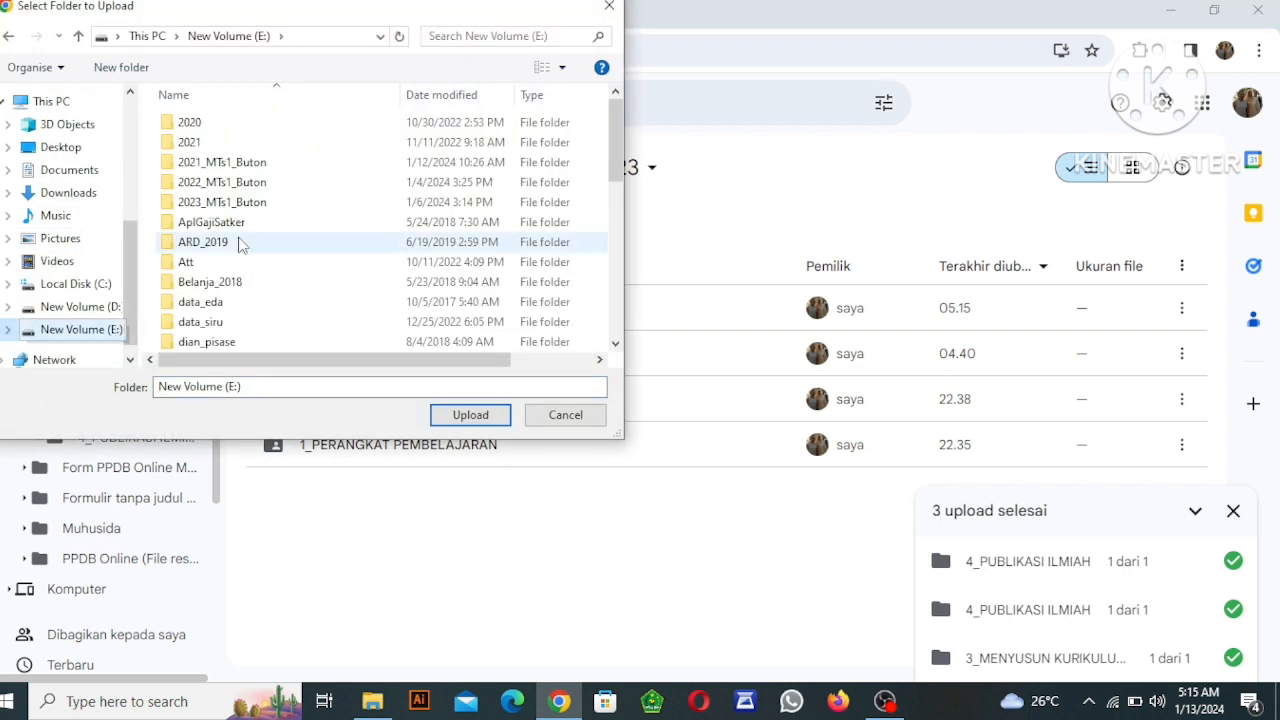
double_click(258, 203)
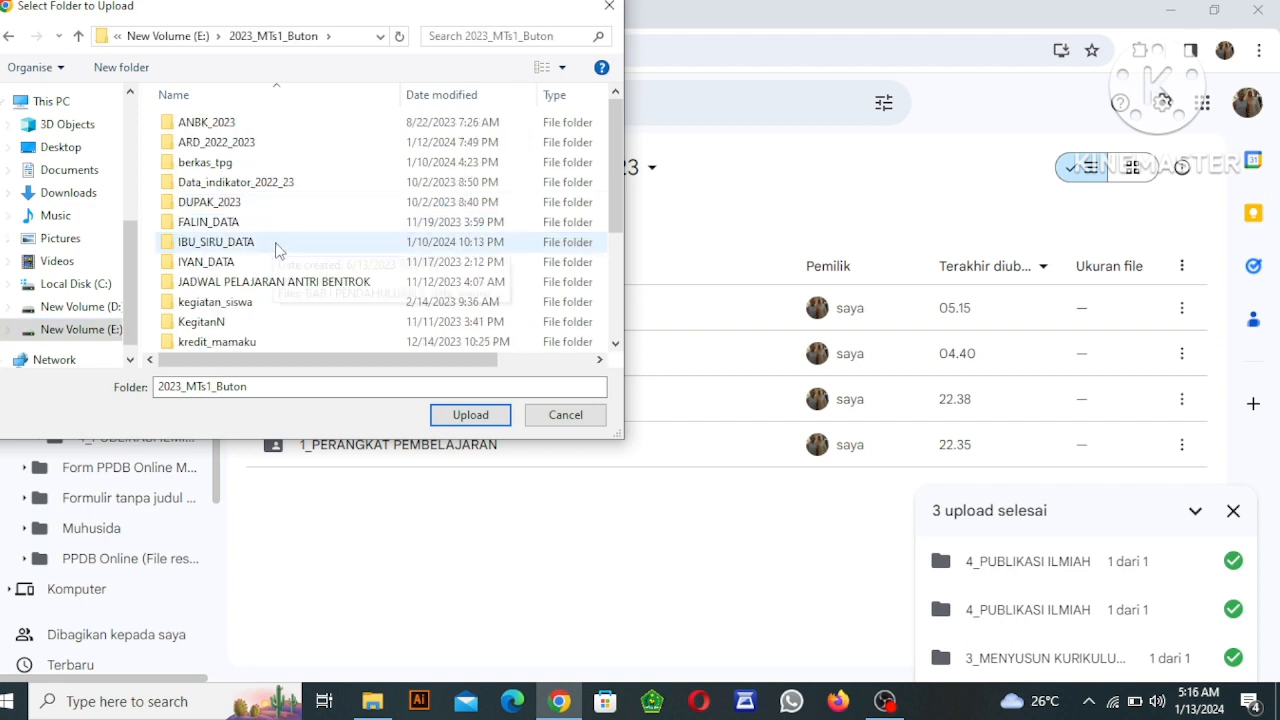
left_click(279, 248)
scroll(279, 249, "down", 4)
left_click(213, 263)
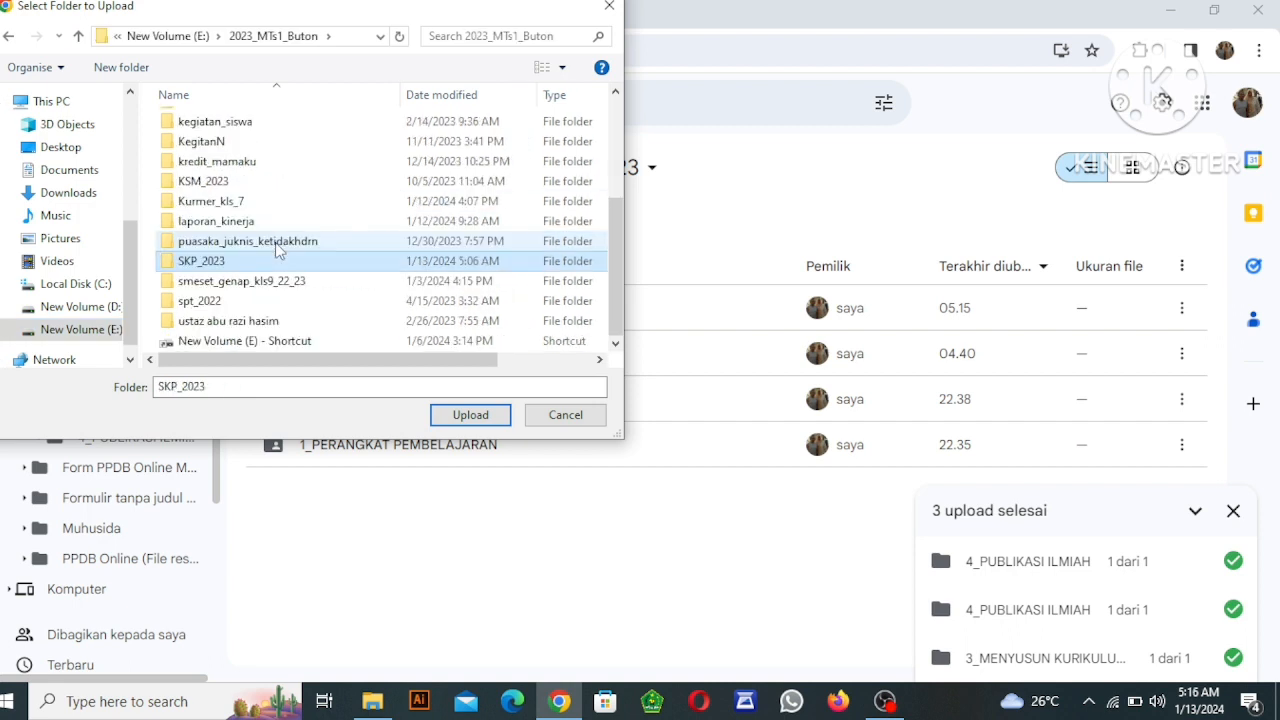
double_click(213, 265)
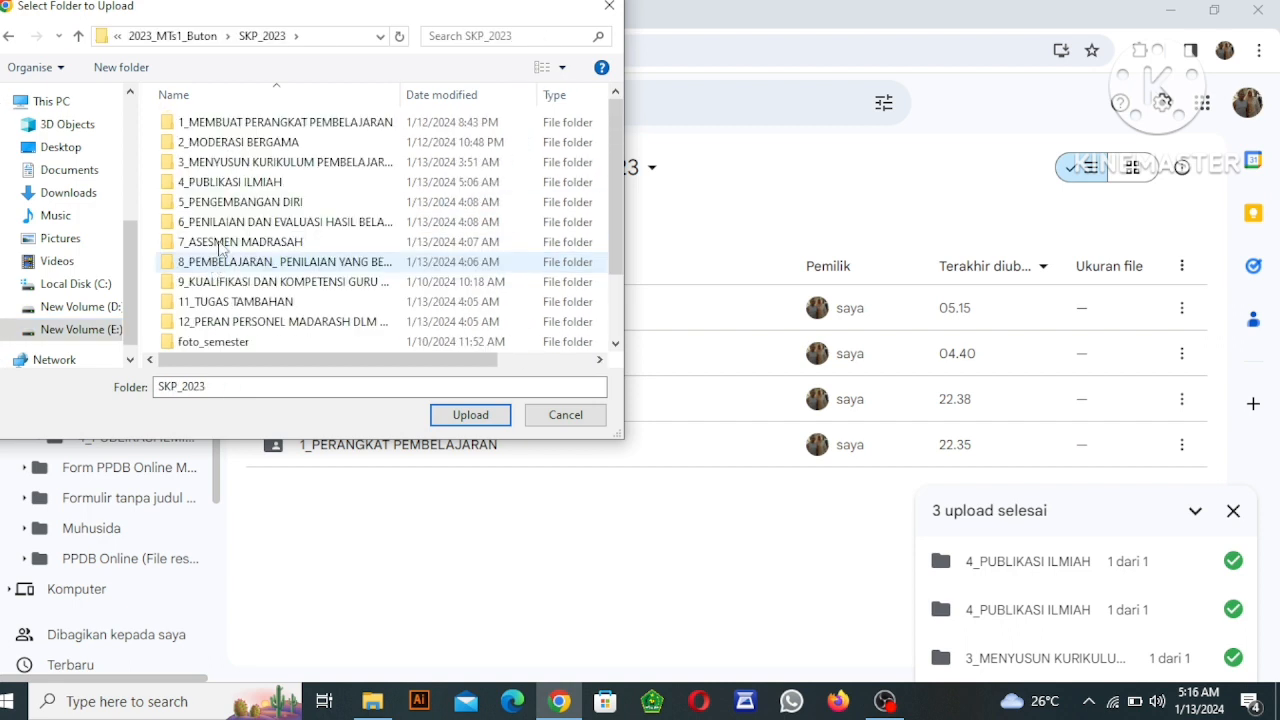
Upload the 5_PENGEMBANGAN DIRI folder from SKP_2023 to Data Dukung SKP 2023 and approve the upload.
left_click(224, 204)
double_click(224, 205)
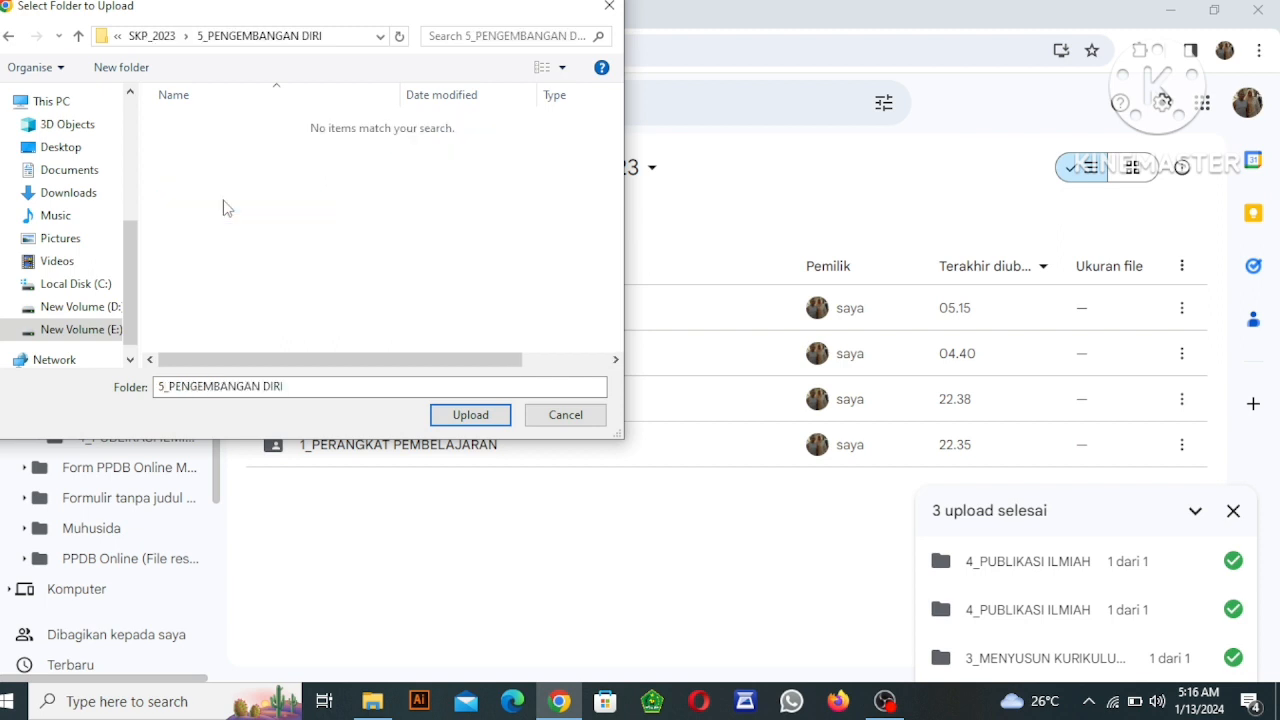
left_click(78, 37)
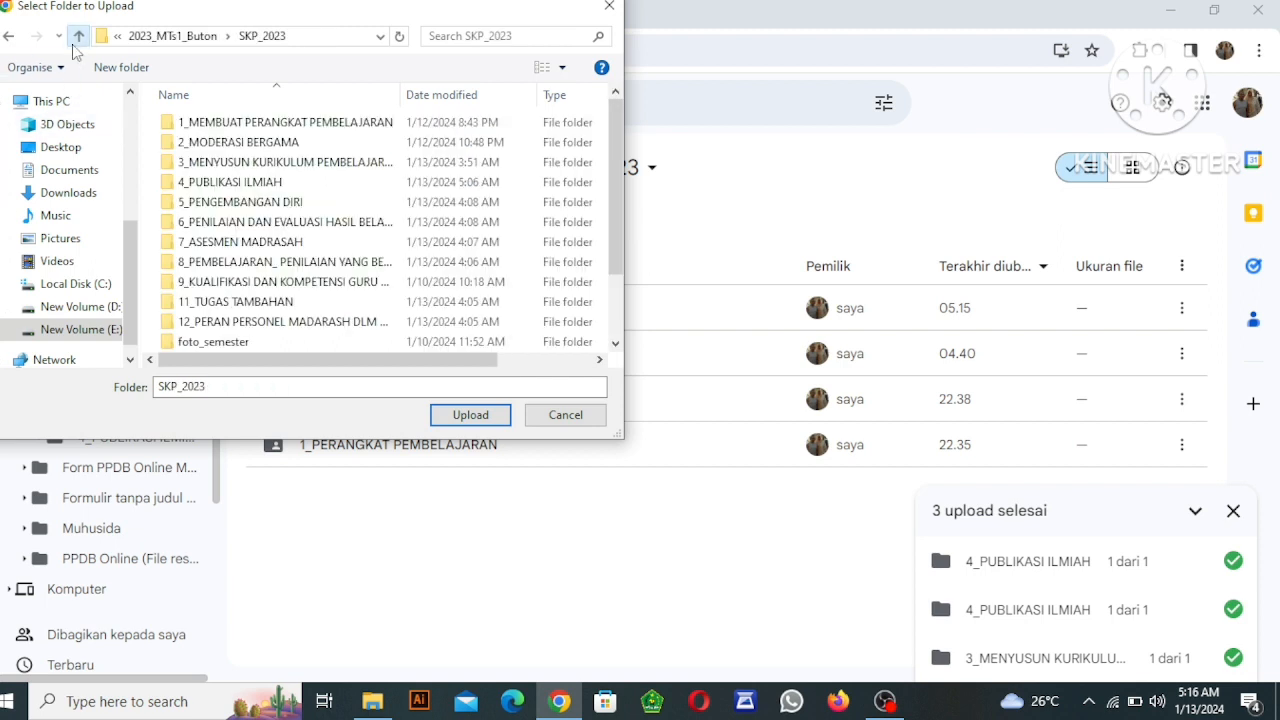
left_click(250, 204)
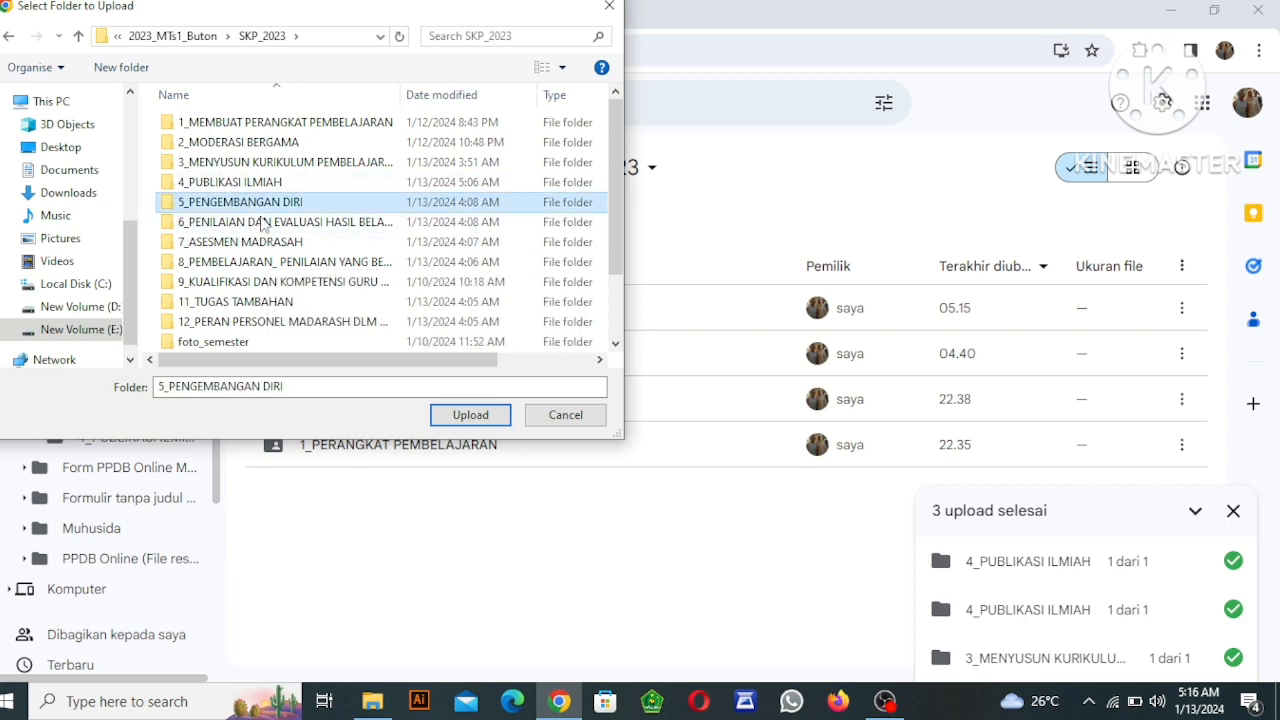
left_click(467, 414)
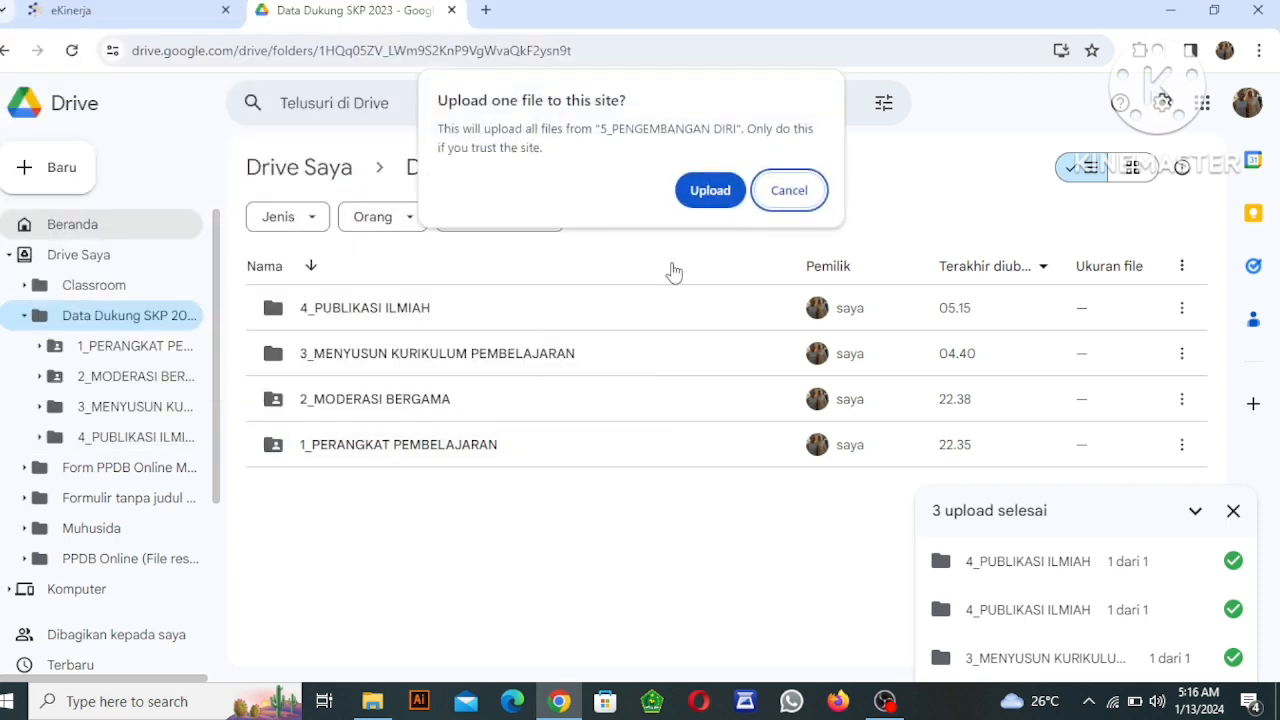
left_click(706, 200)
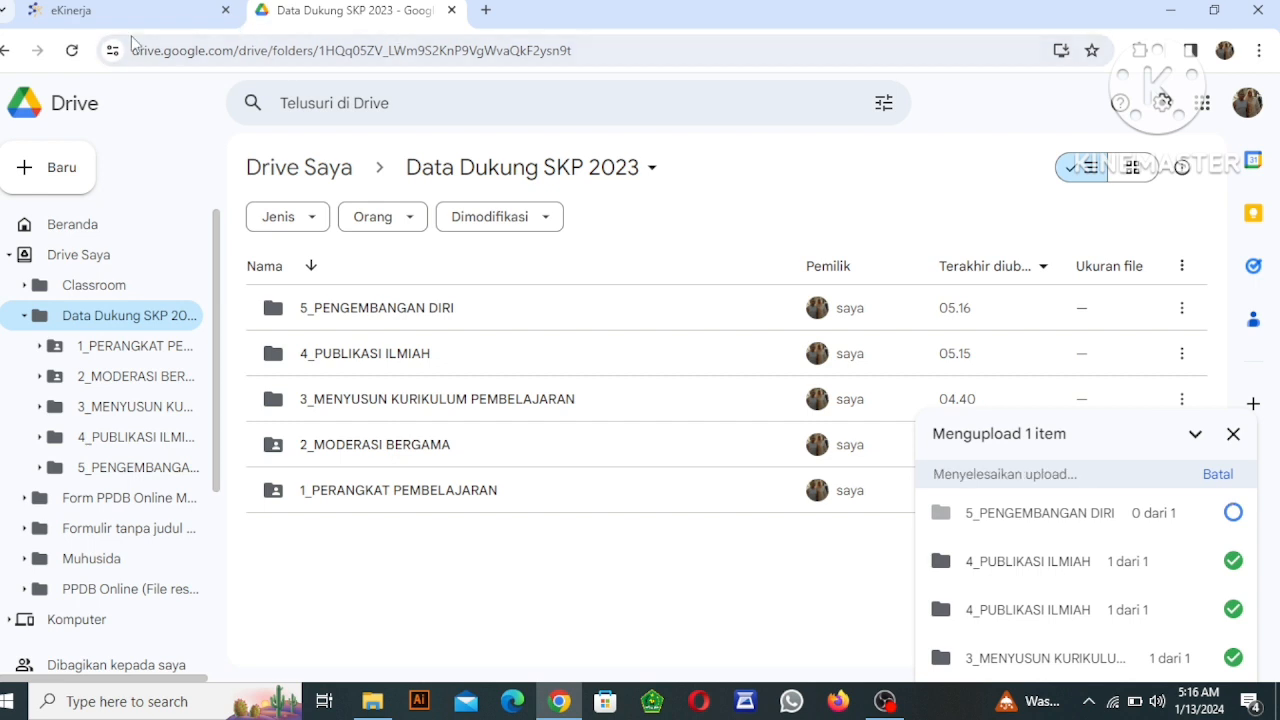
Go back to Drive Saya, reopen the Data Dukung SKP 2023 folder, and switch to the eKinerja page.
left_click(5, 50)
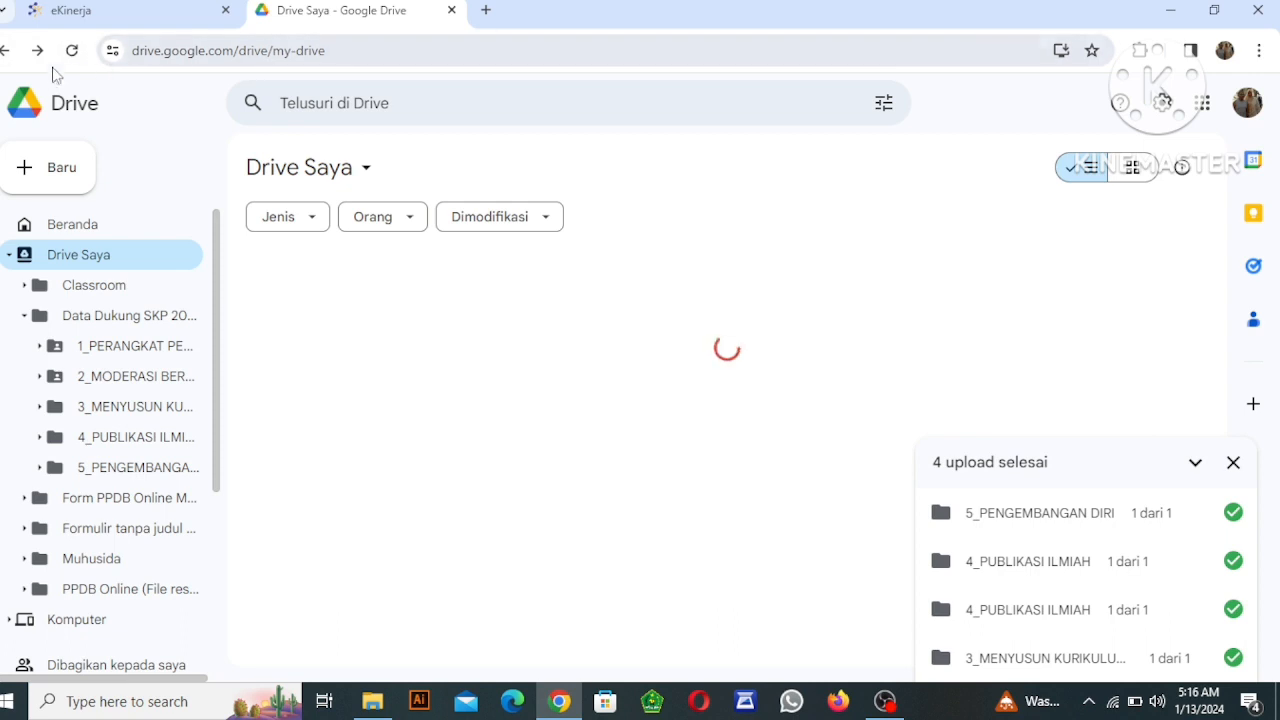
left_click(96, 343)
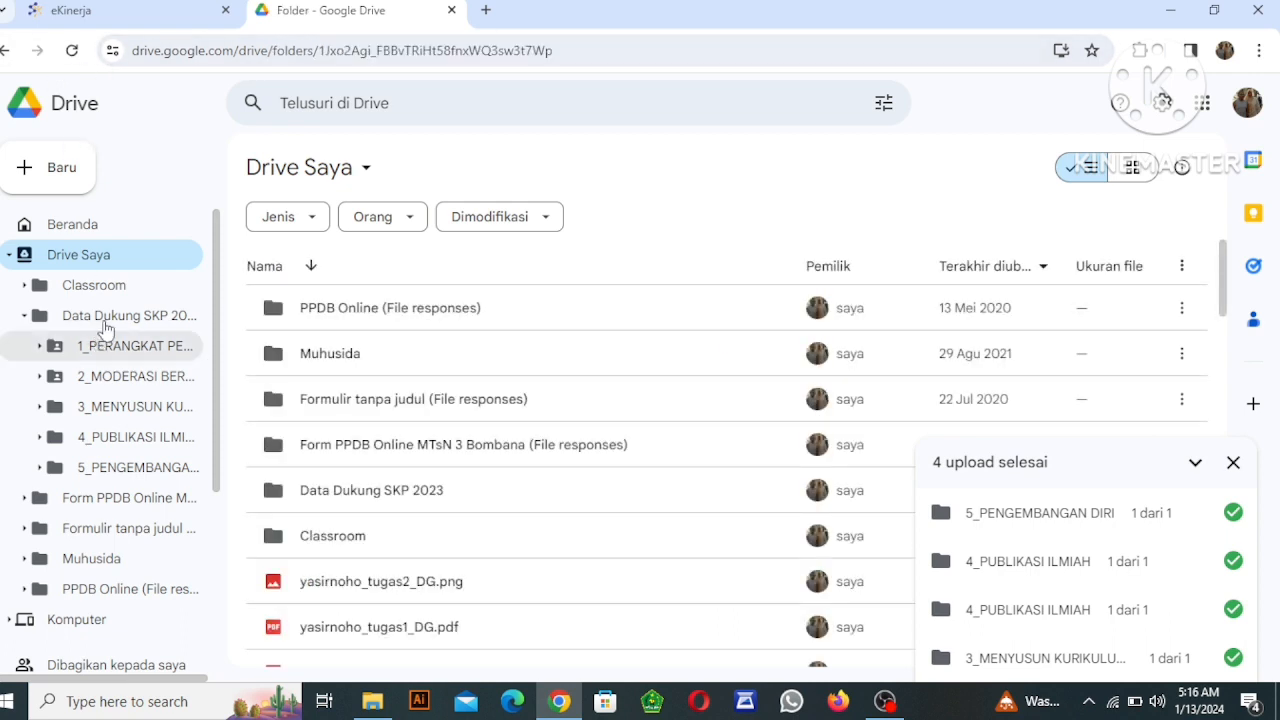
left_click(106, 322)
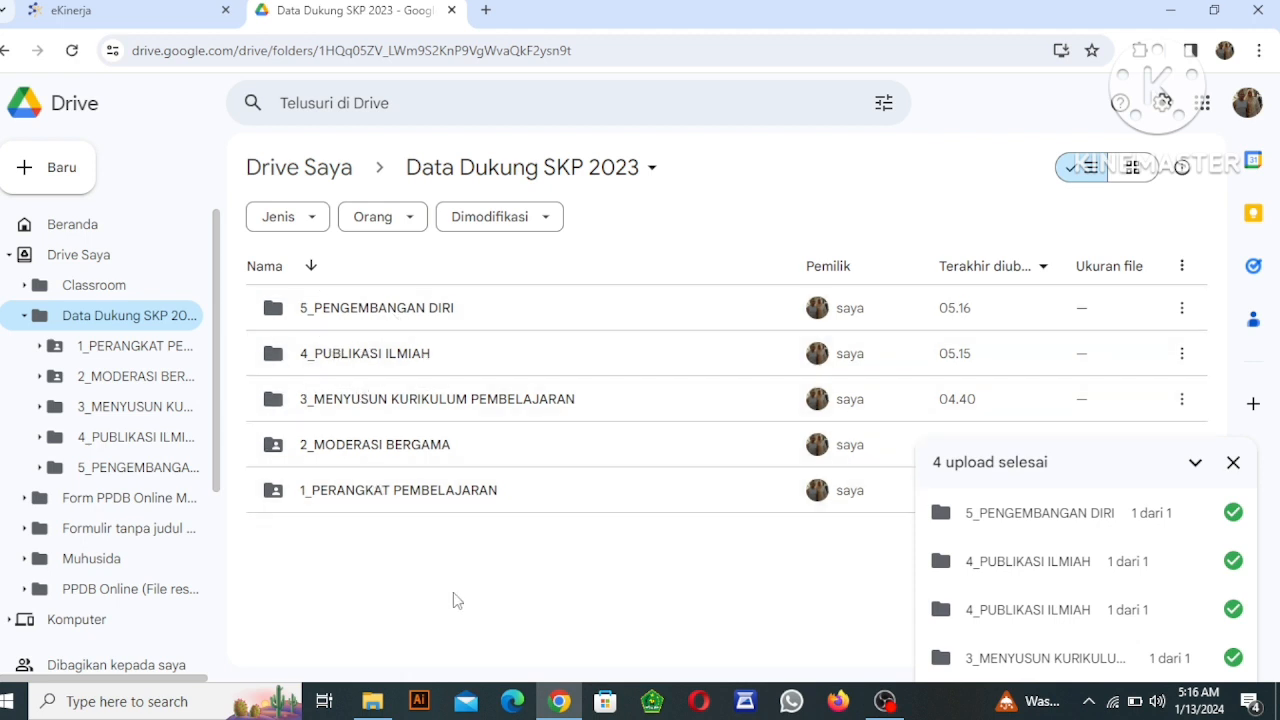
left_click(128, 9)
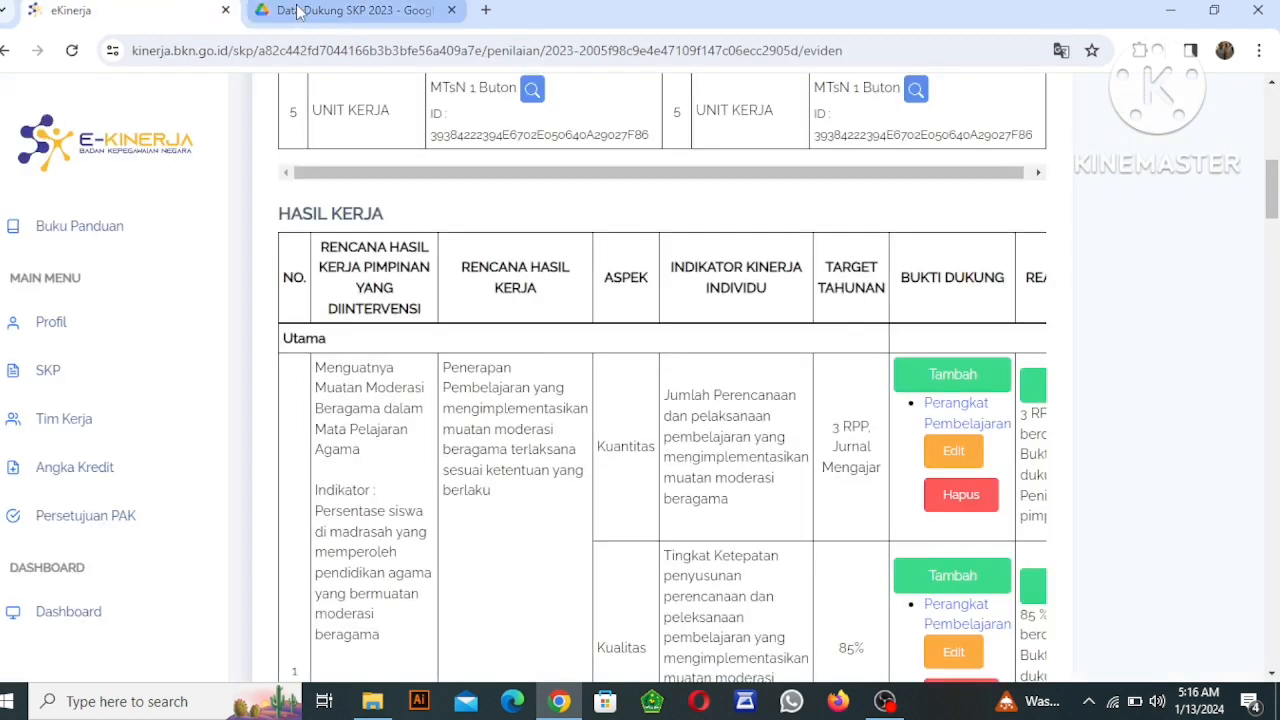
Switch to Google Drive, share the 4_PUBLIKASI ILMIAH folder with "Siapa saja yang memiliki link", and copy its link.
left_click(297, 11)
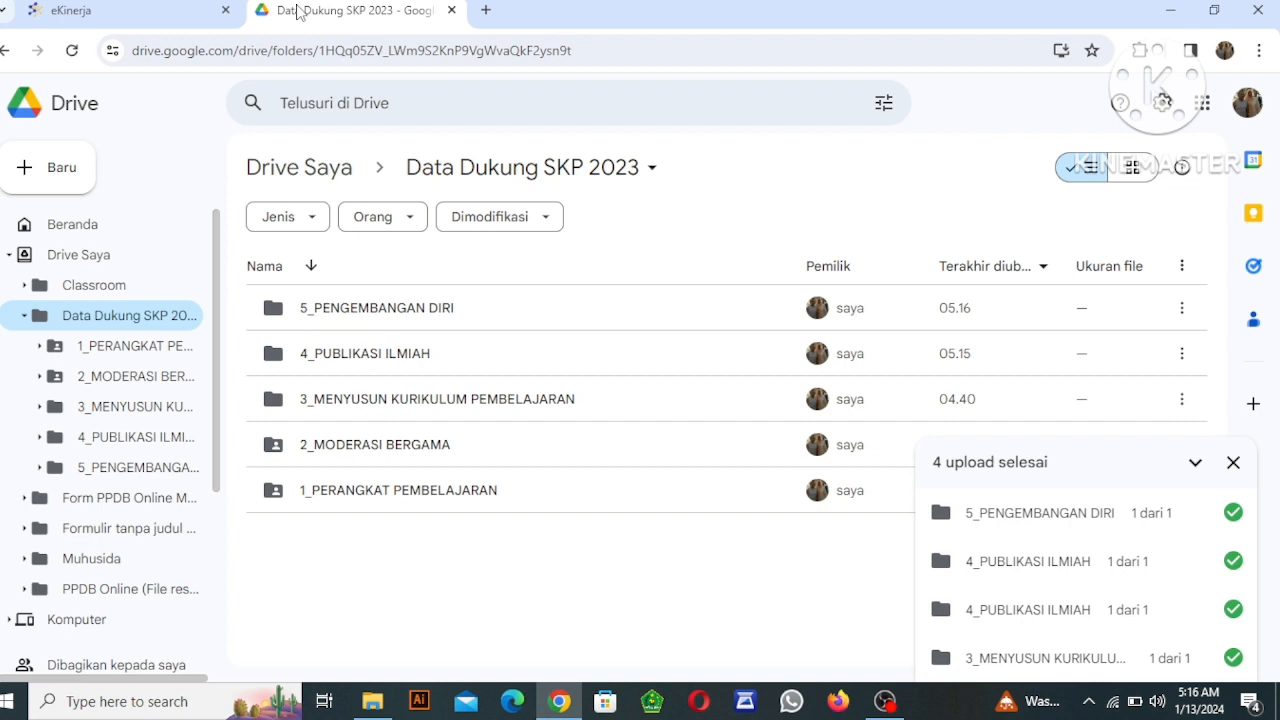
left_click(378, 360)
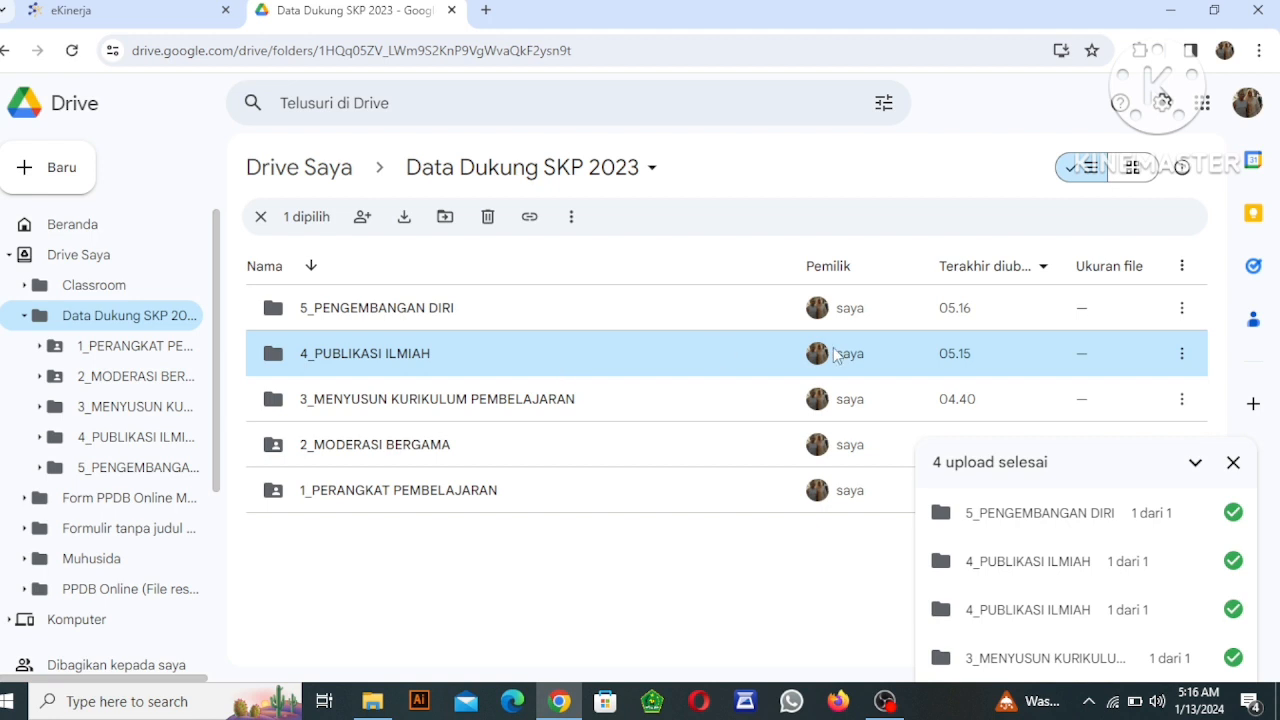
left_click(1184, 368)
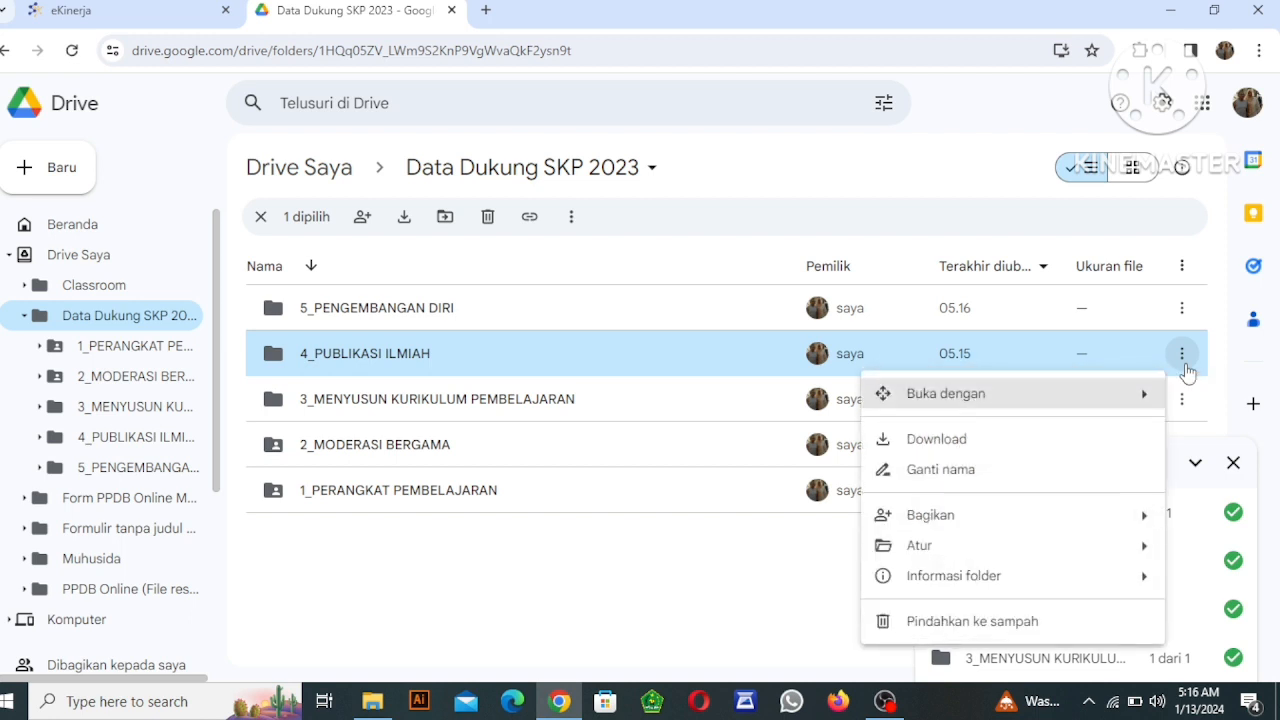
mouse_move(946, 523)
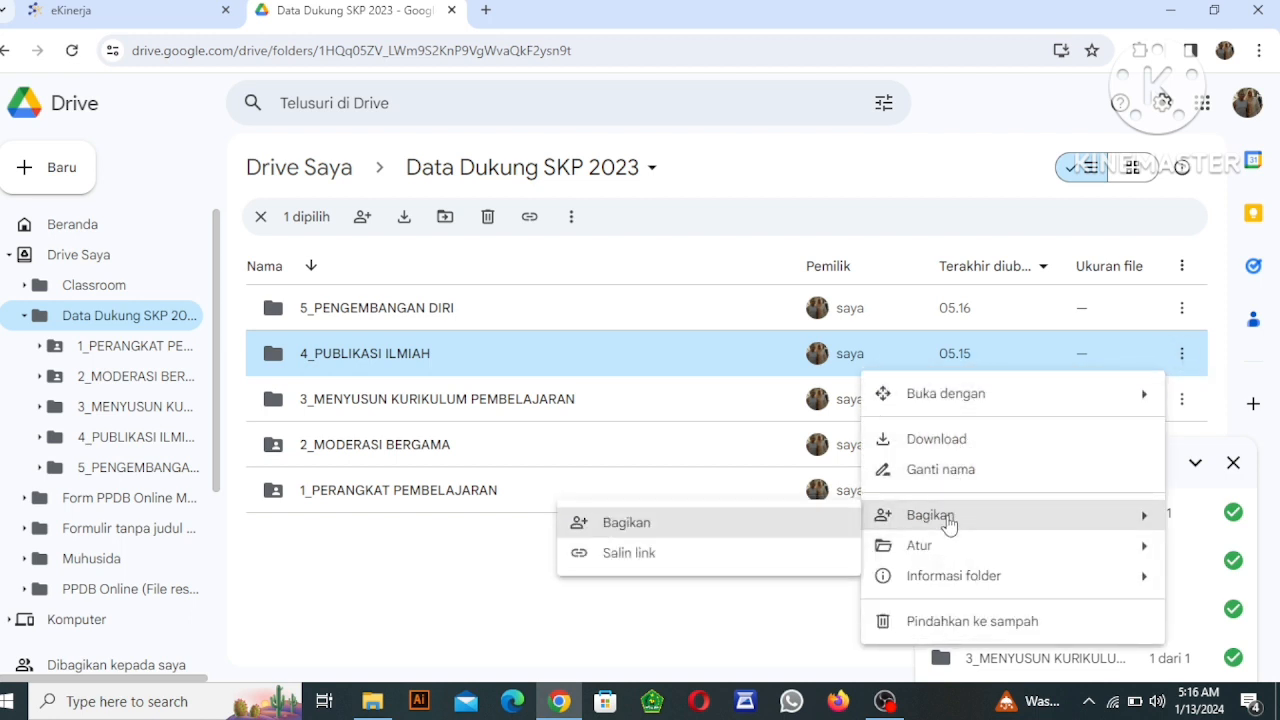
left_click(640, 530)
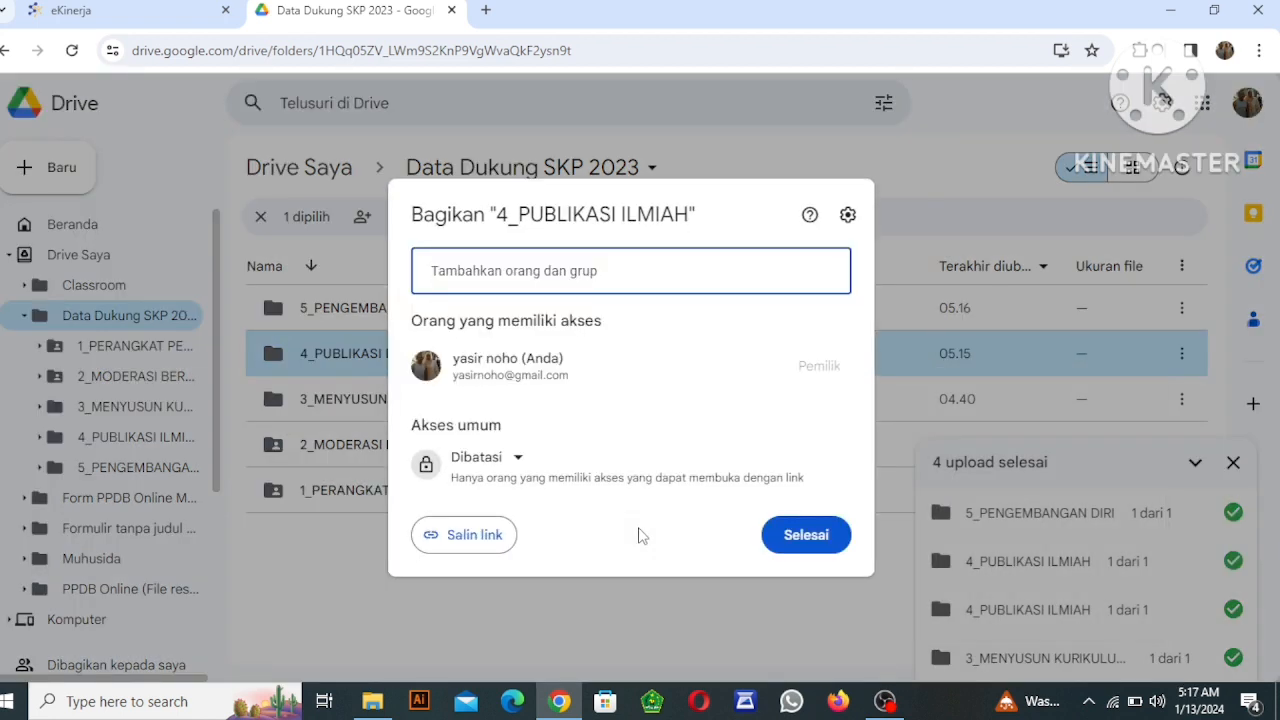
left_click(519, 460)
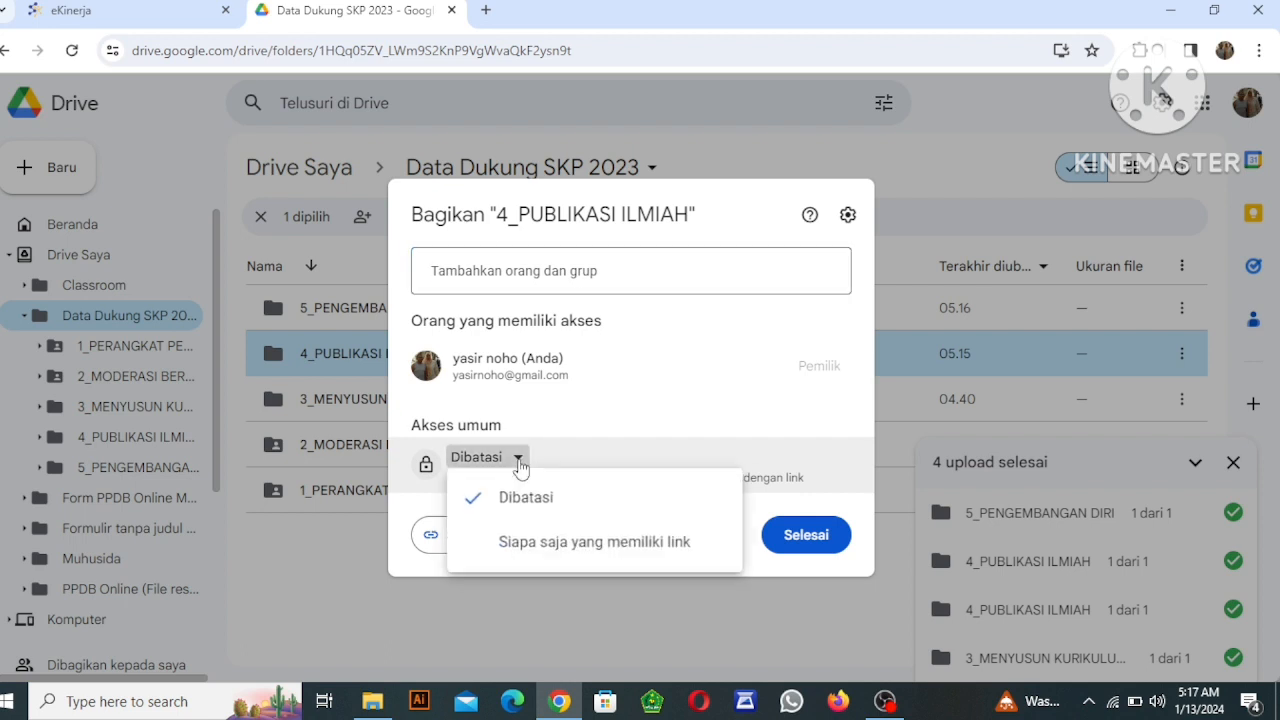
left_click(547, 545)
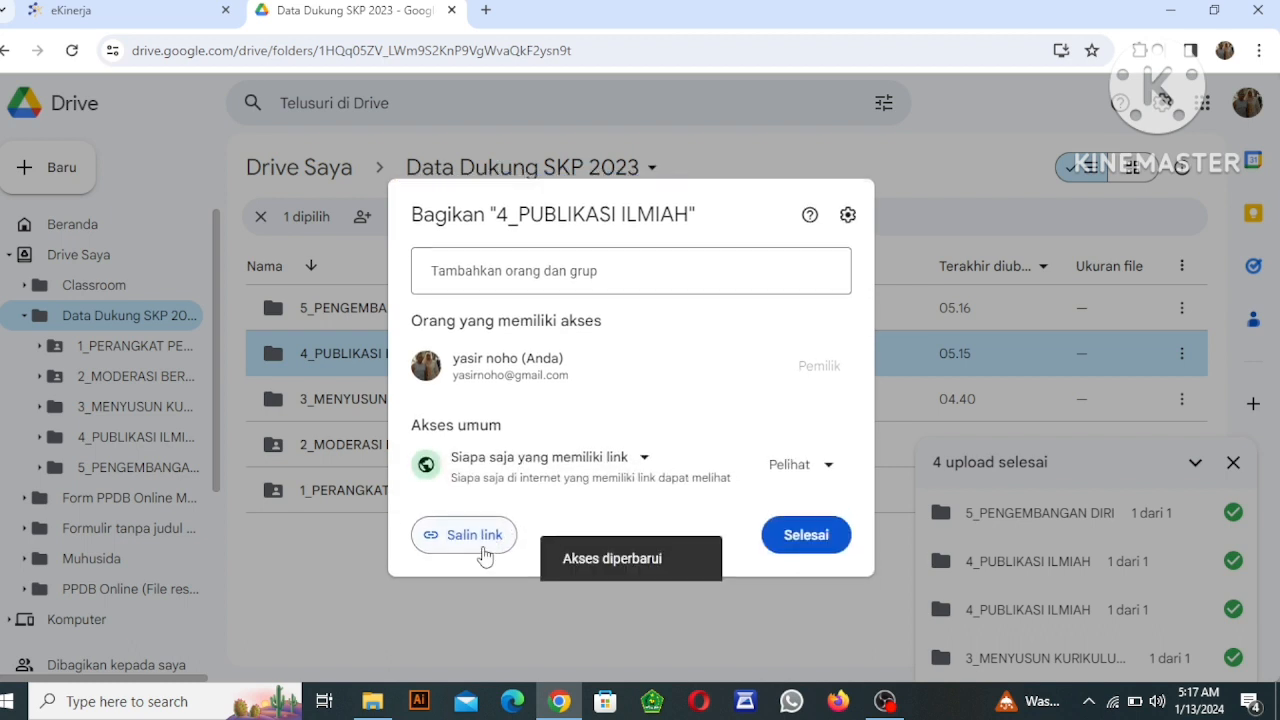
left_click(481, 541)
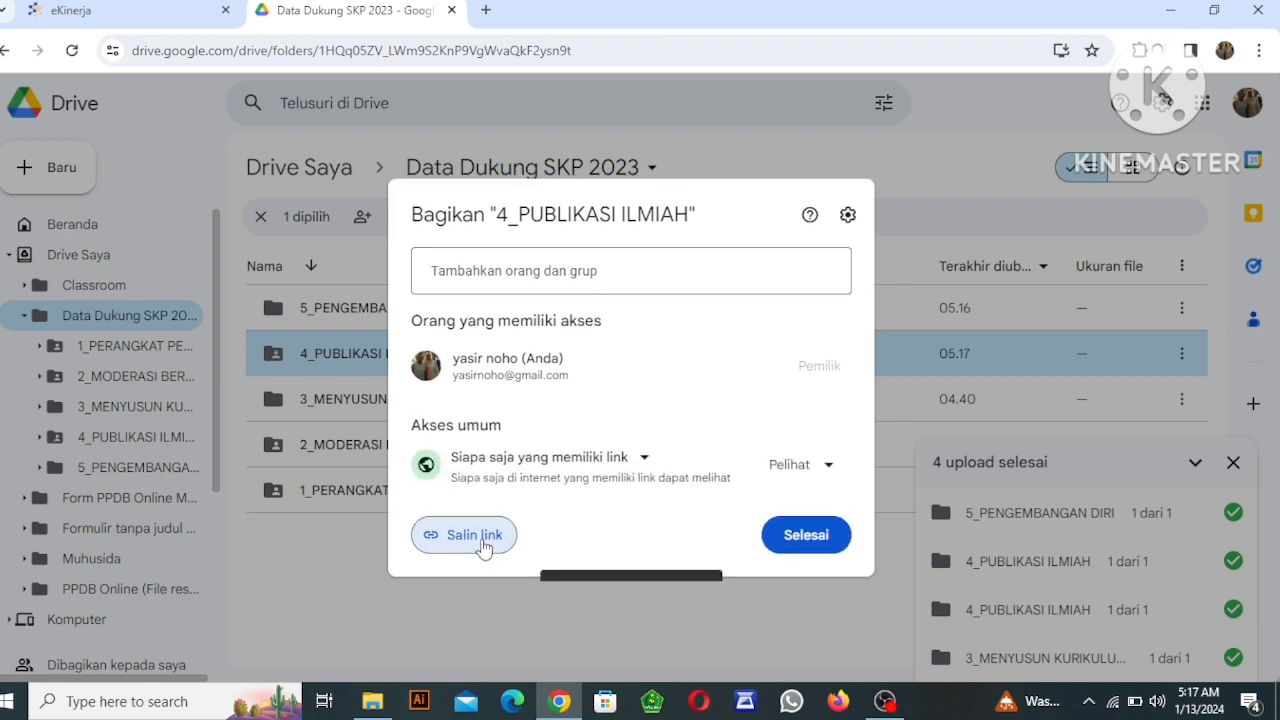
left_click(806, 545)
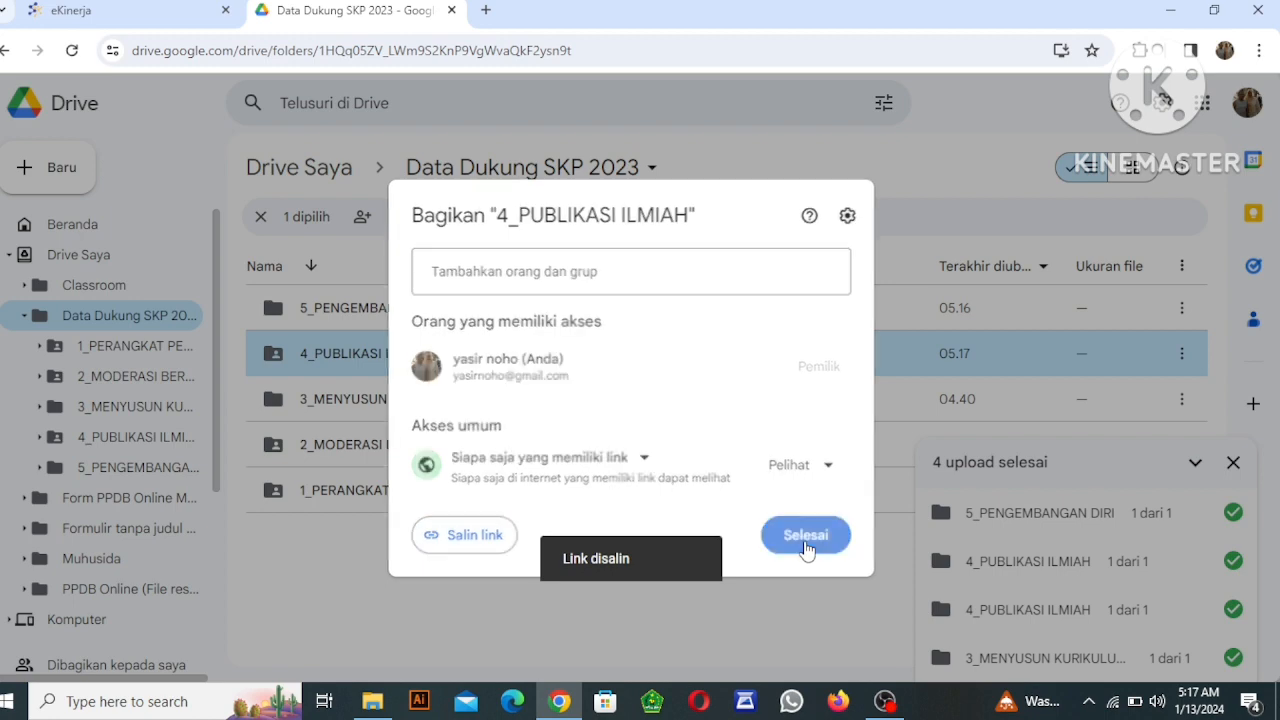
Switch to eKinerja and examine work results 3 and 4 in the Hasil Kerja table.
left_click(172, 22)
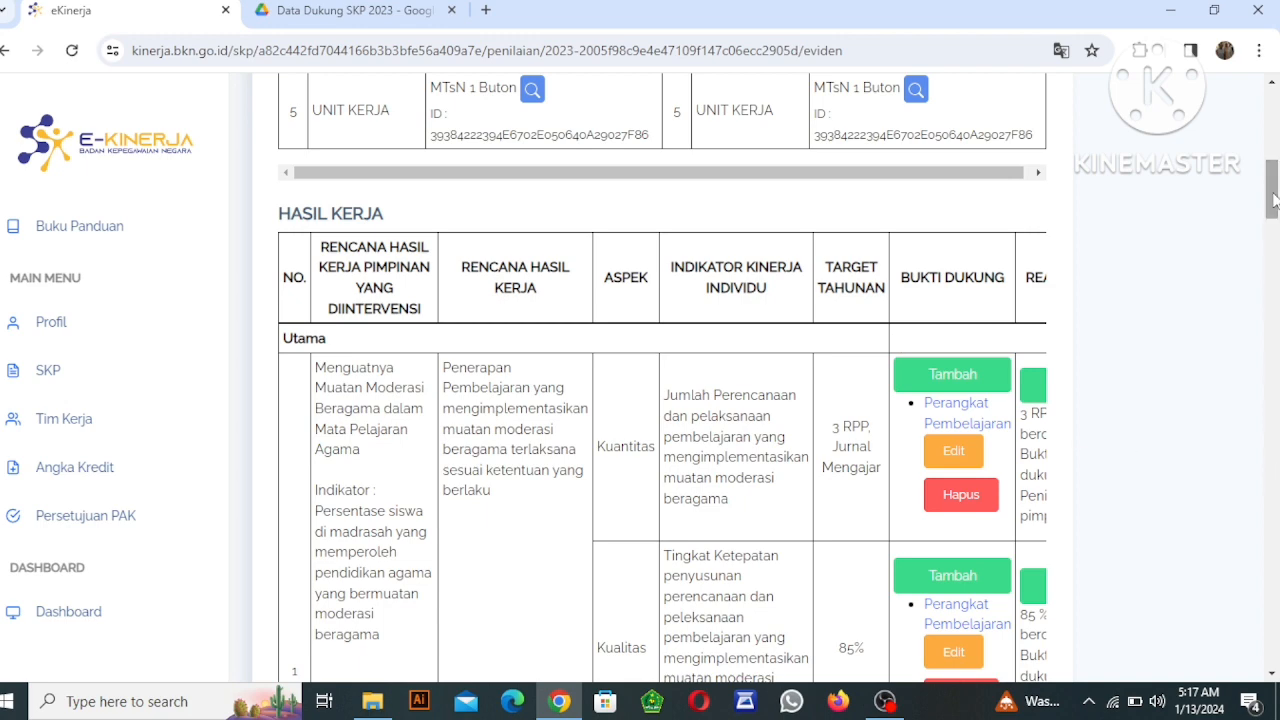
left_click_drag(1273, 200, 1274, 338)
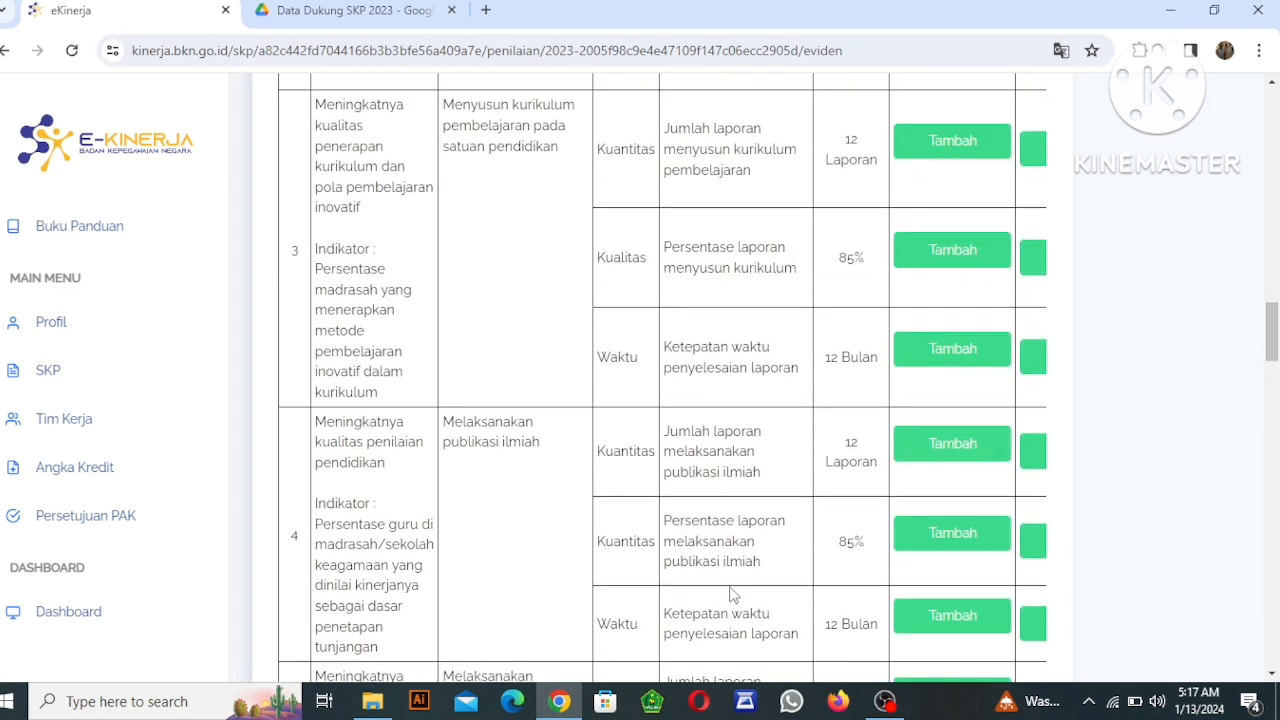
left_click(549, 706)
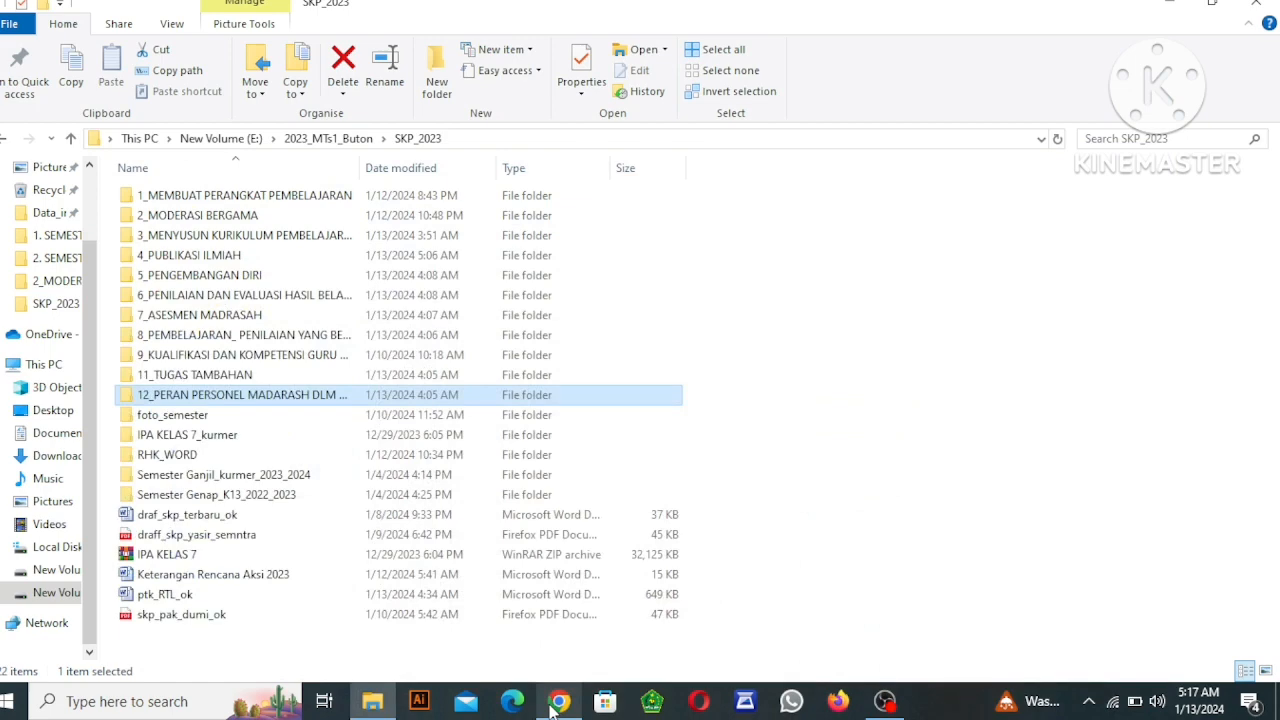
left_click(553, 706)
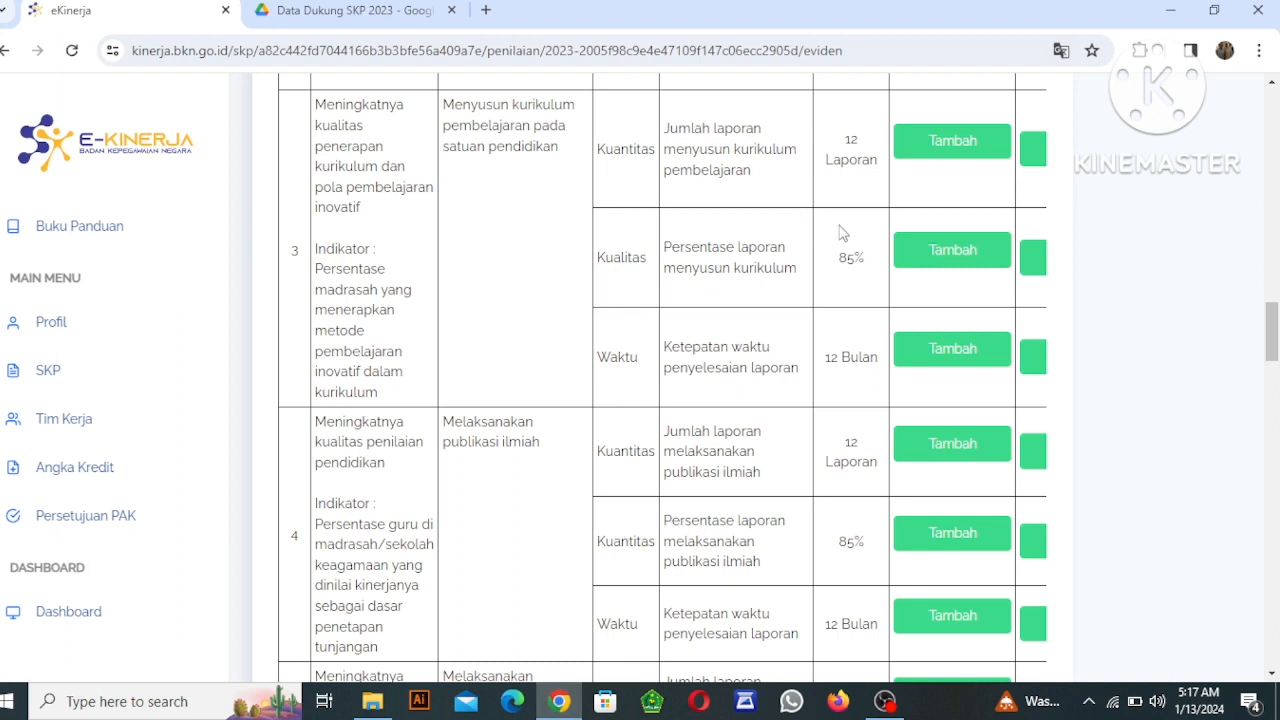
Return to Google Drive, give 3_MENYUSUN KURIKULUM PEMBELAJARAN the general access "Siapa saja yang memiliki link", and copy the folder's link.
left_click(327, 26)
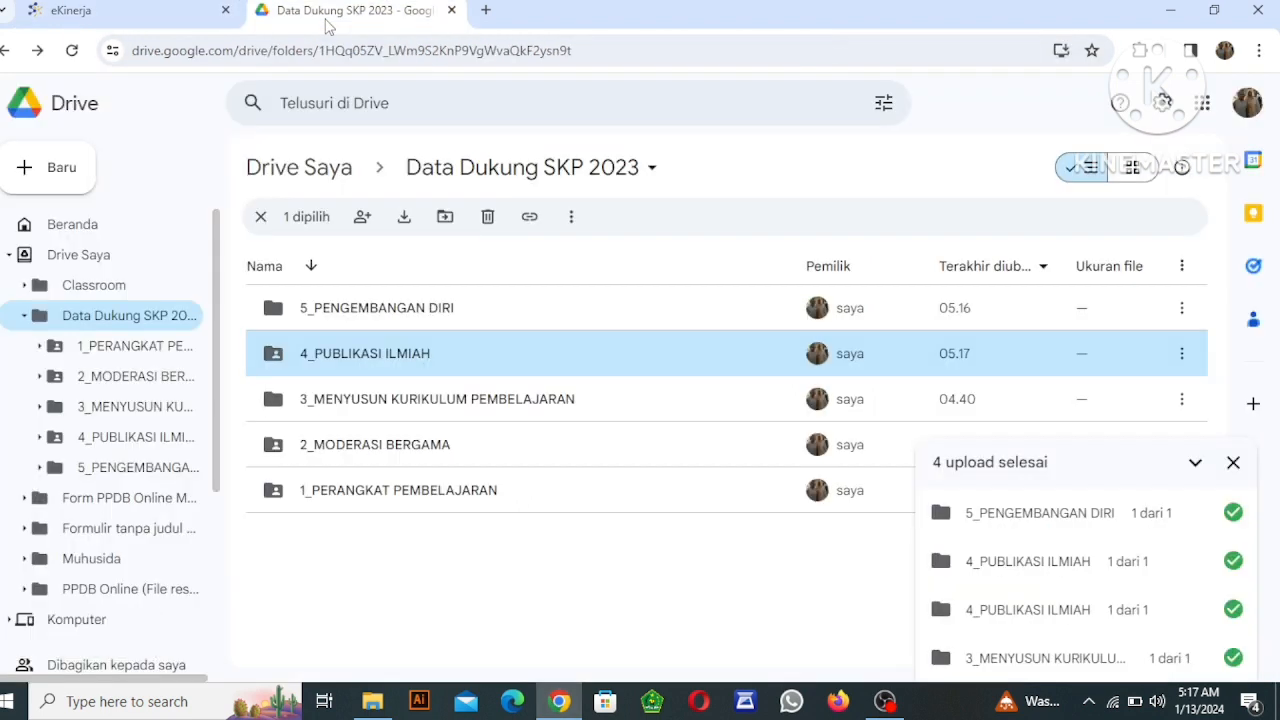
left_click(405, 399)
right_click(405, 399)
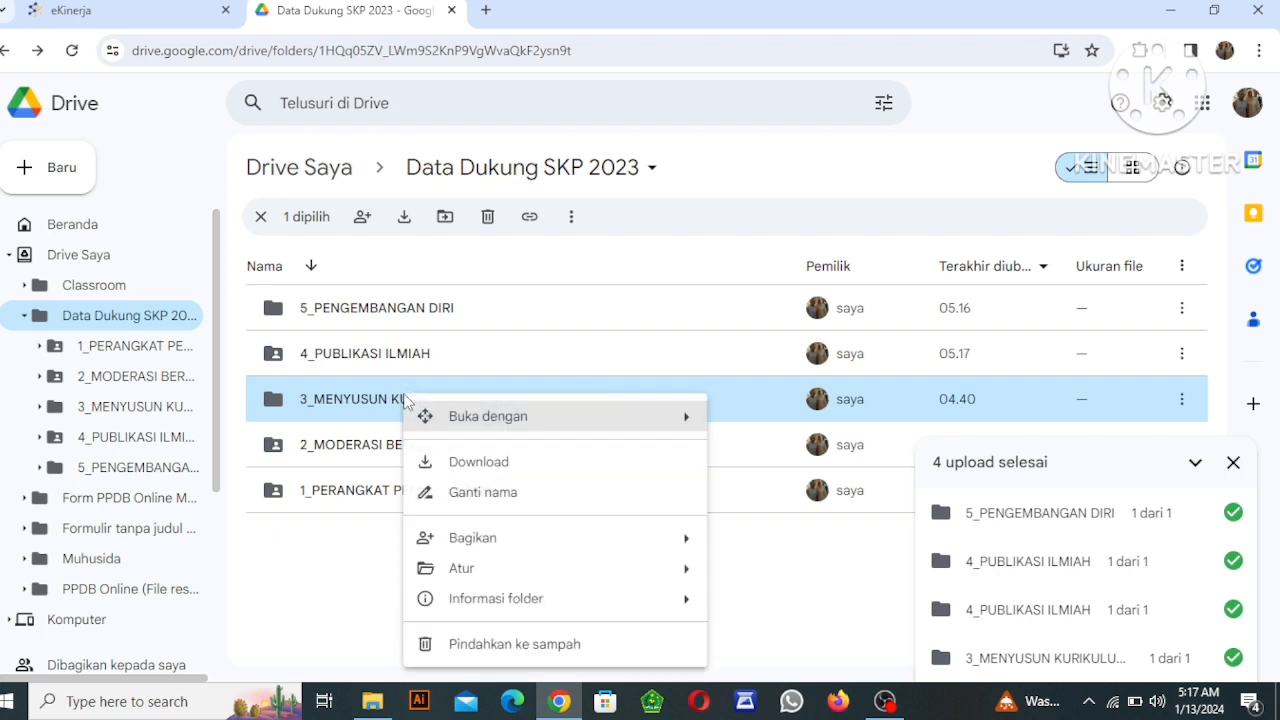
left_click(1182, 399)
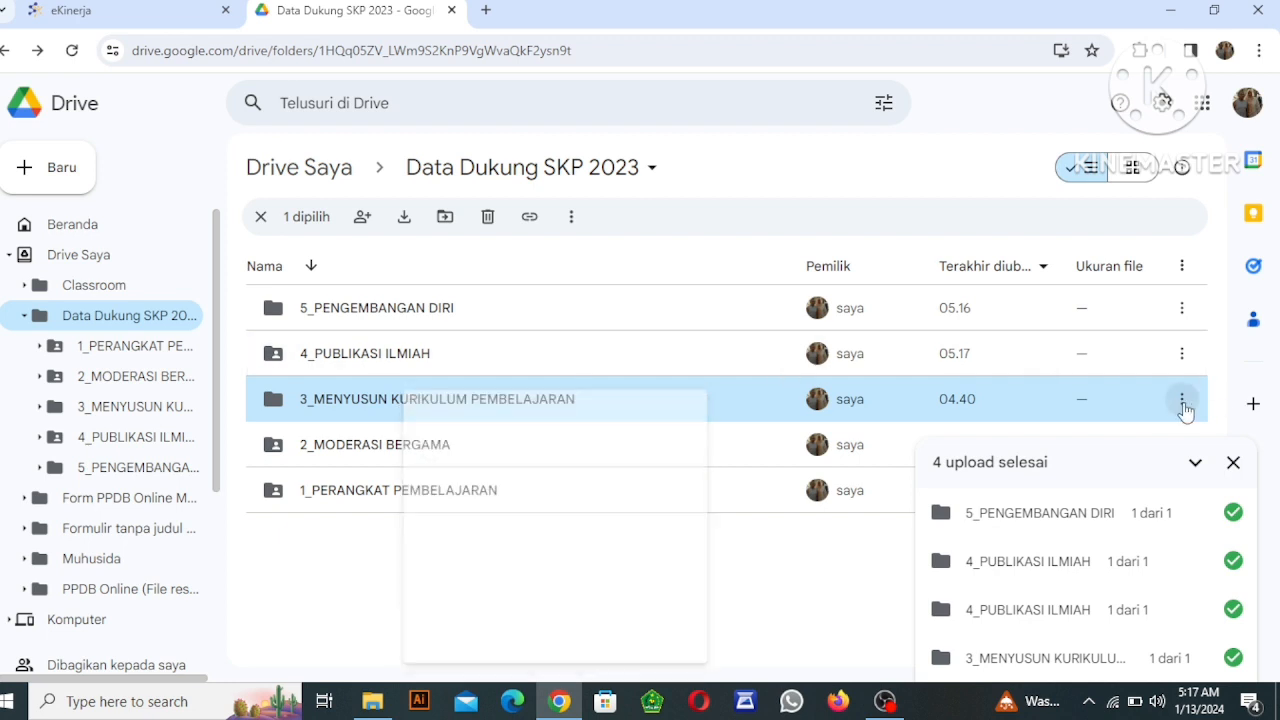
left_click(1182, 399)
mouse_move(930, 566)
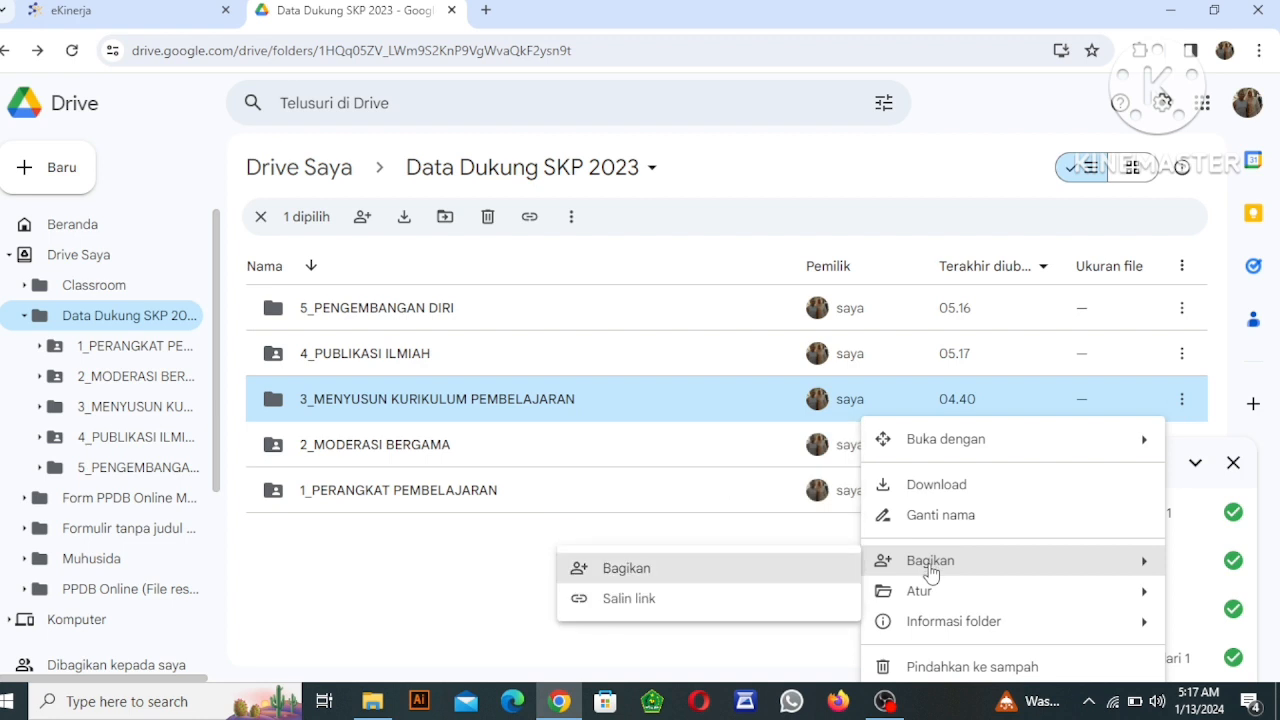
left_click(682, 582)
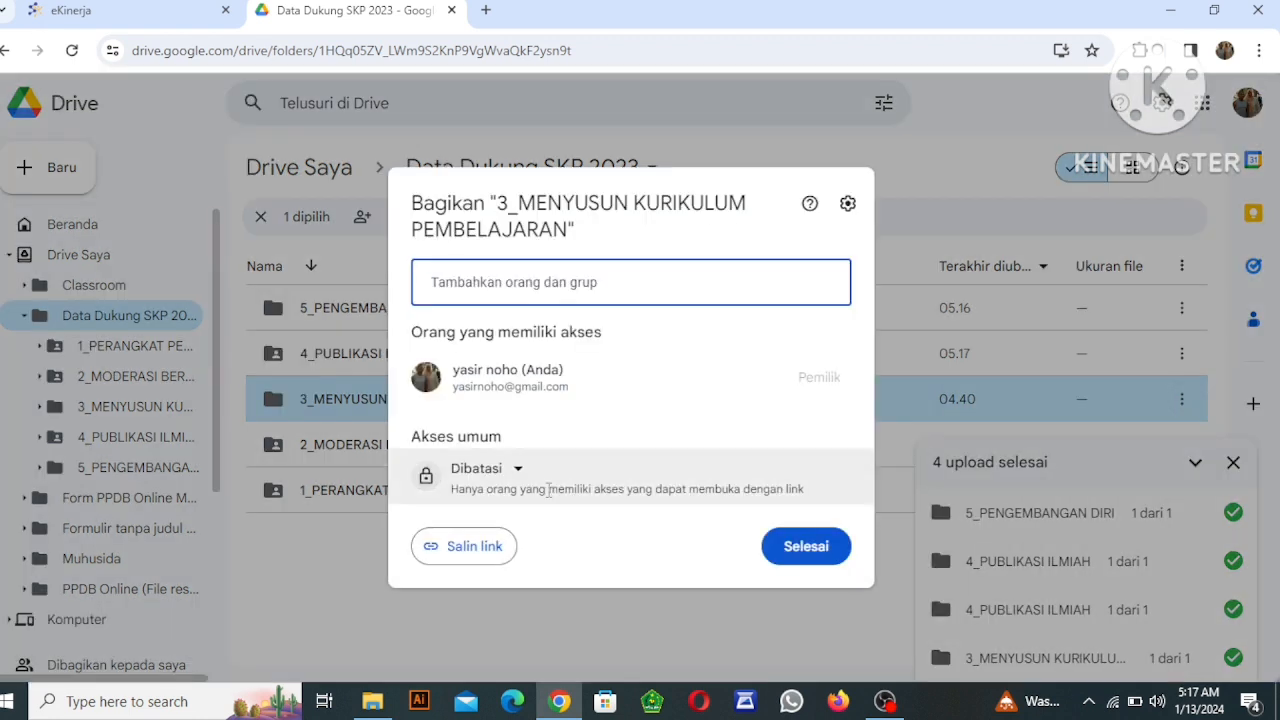
left_click(518, 470)
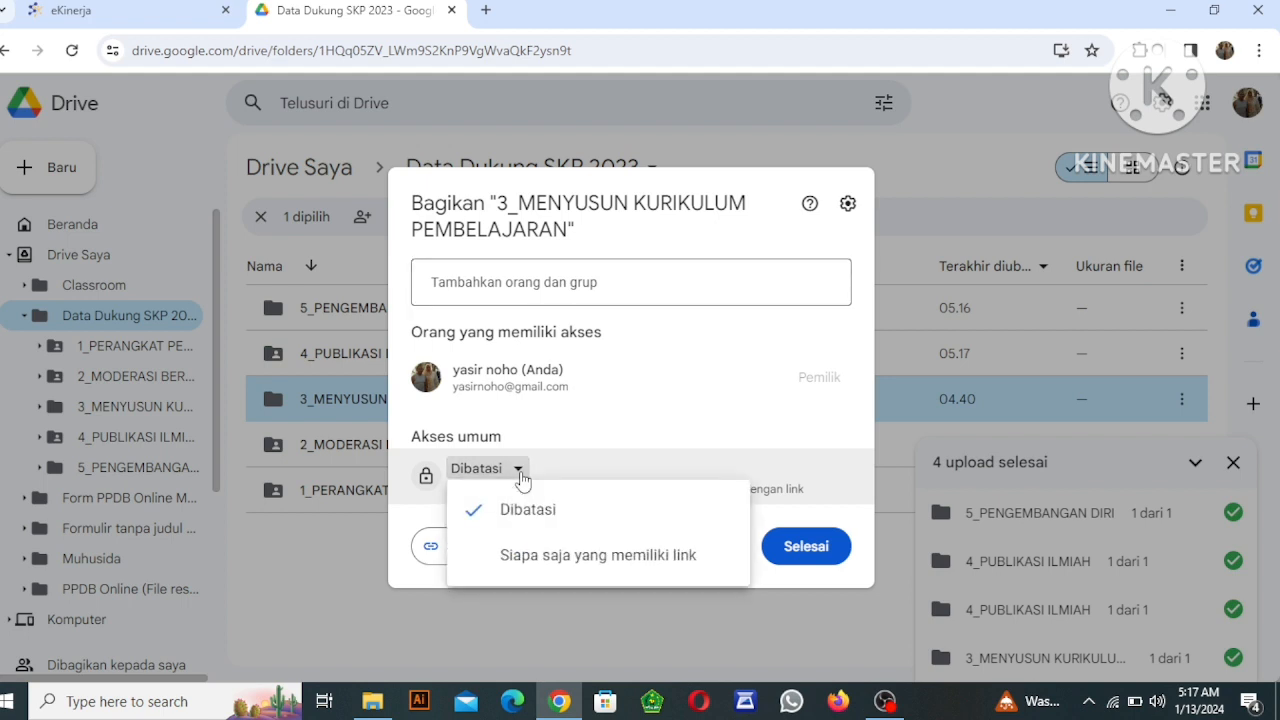
left_click(527, 556)
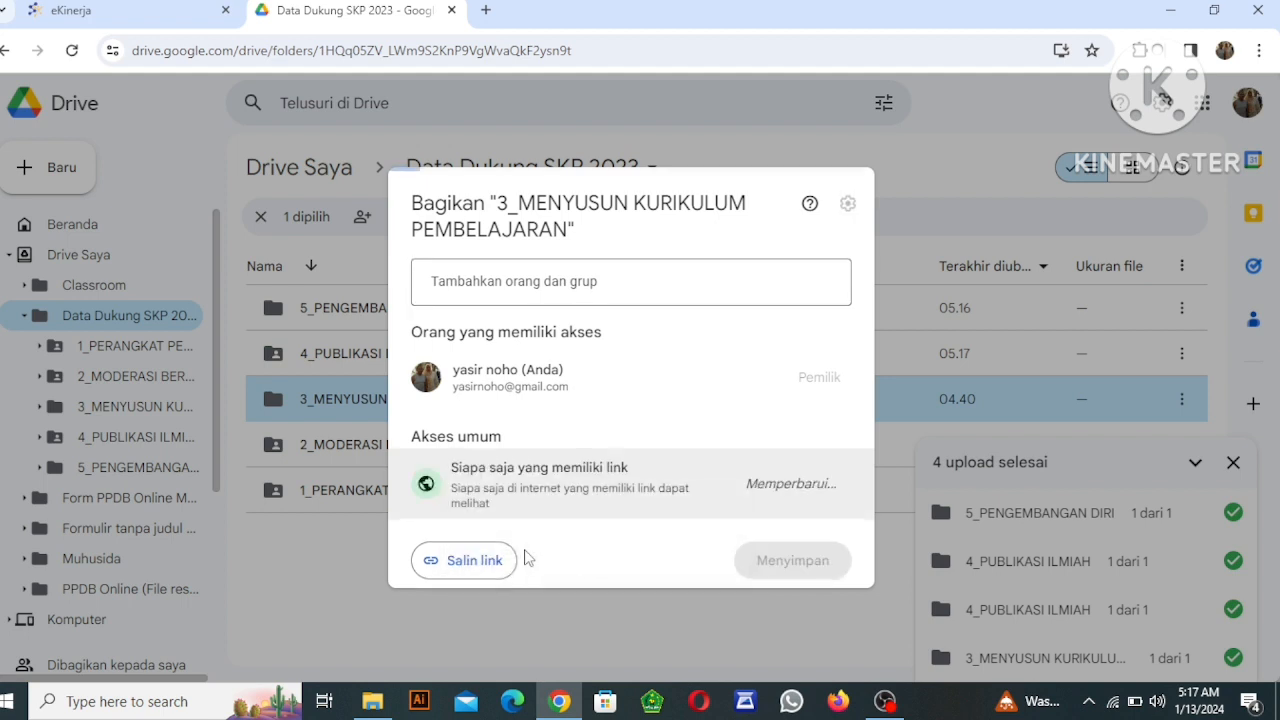
left_click(471, 553)
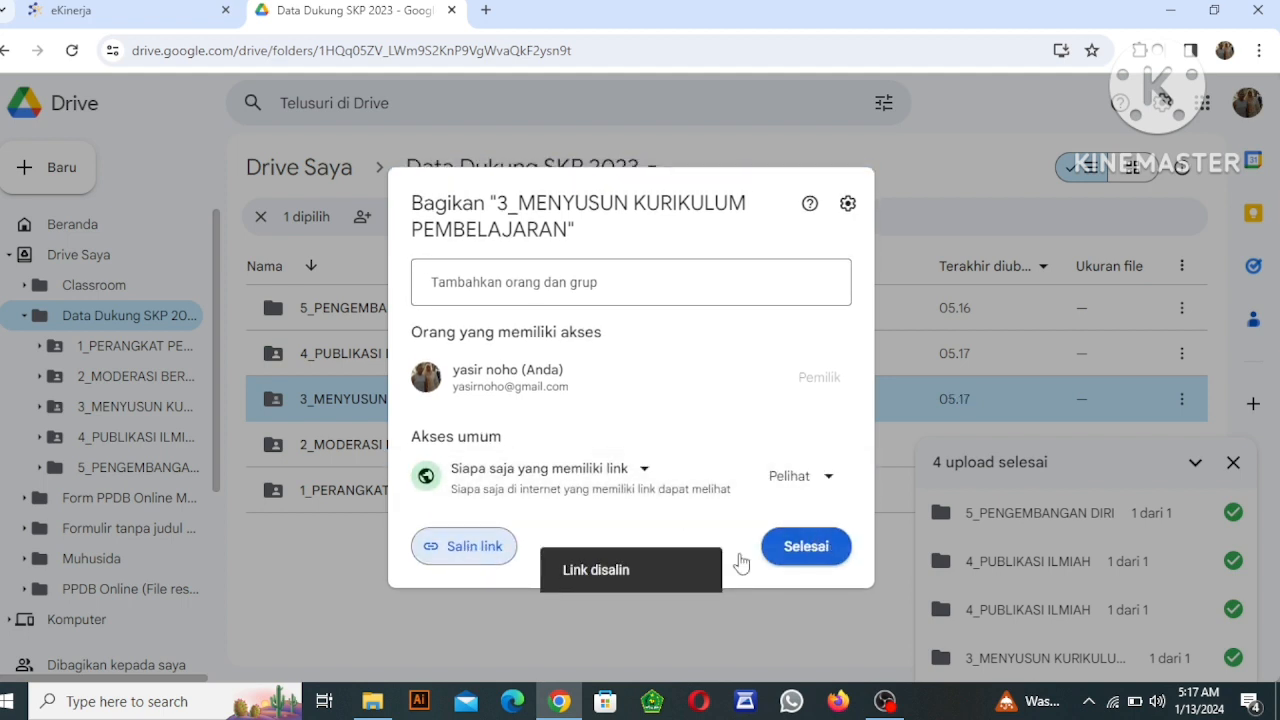
left_click(806, 548)
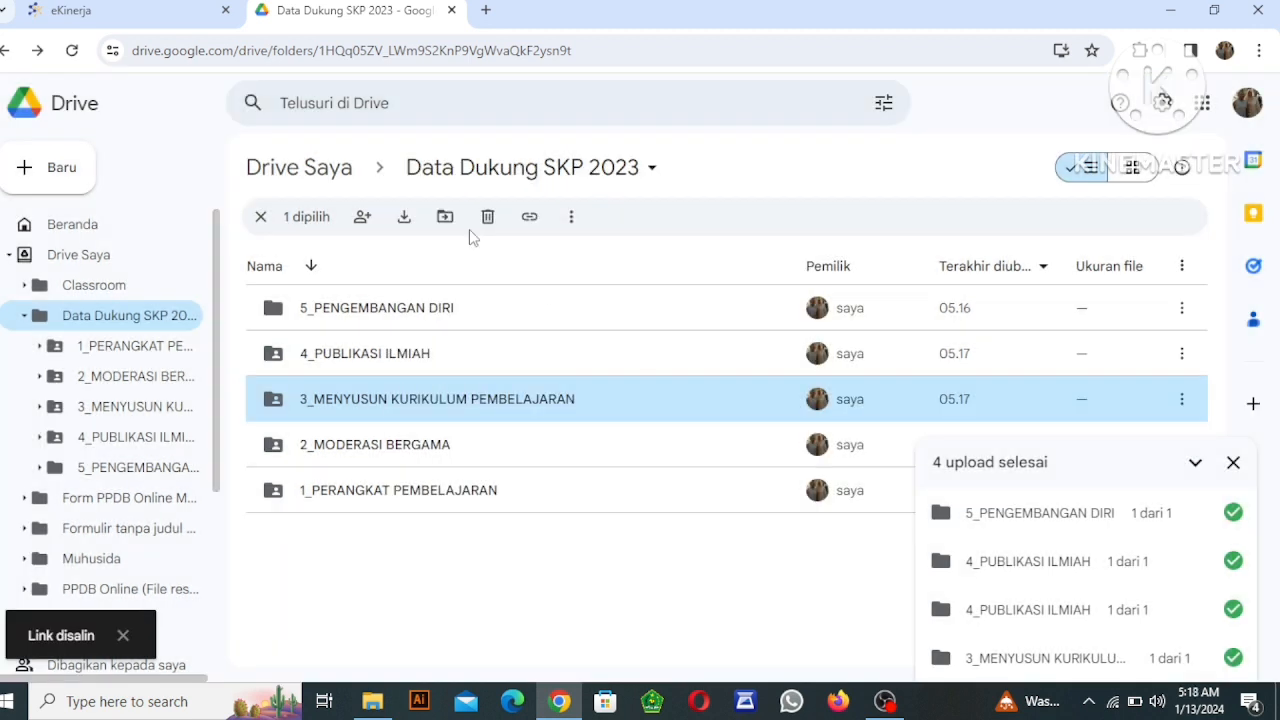
In eKinerja, start a new Bukti Dukung for item 3's Kuantitas aspect and name it "MENYUSUSN KURIKULUM PEMBELAJARAN".
left_click(150, 20)
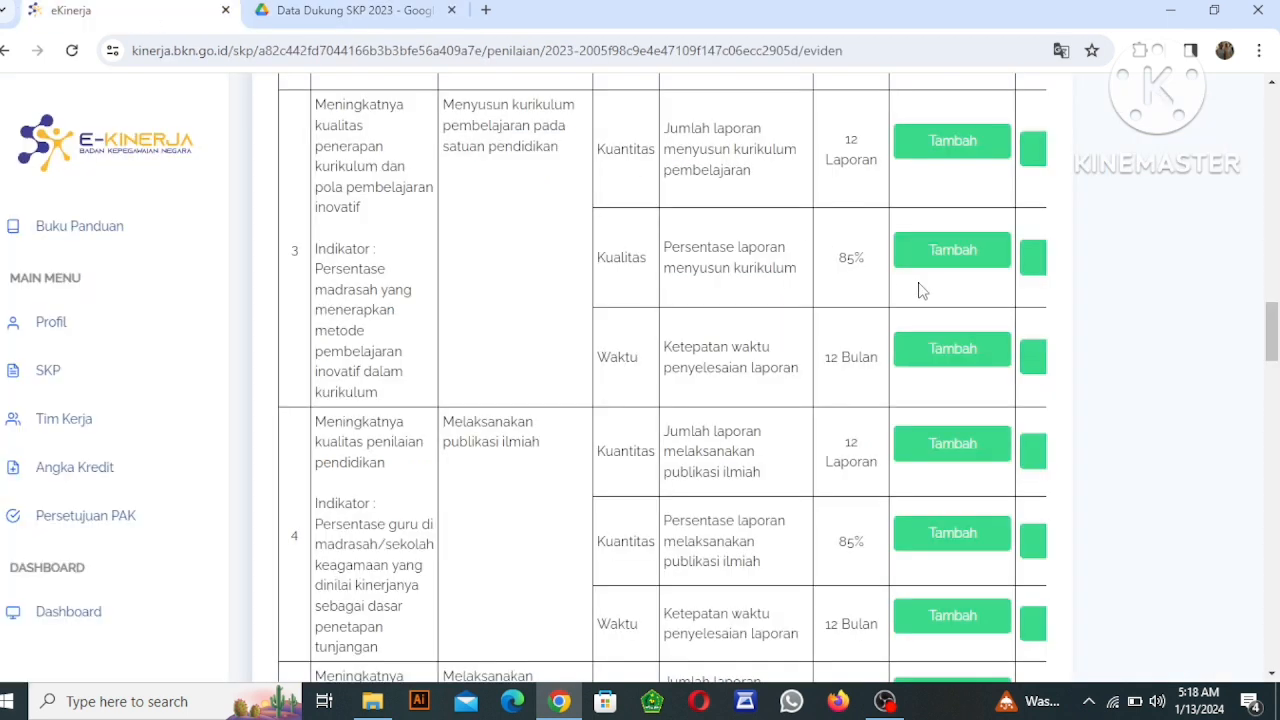
left_click(944, 150)
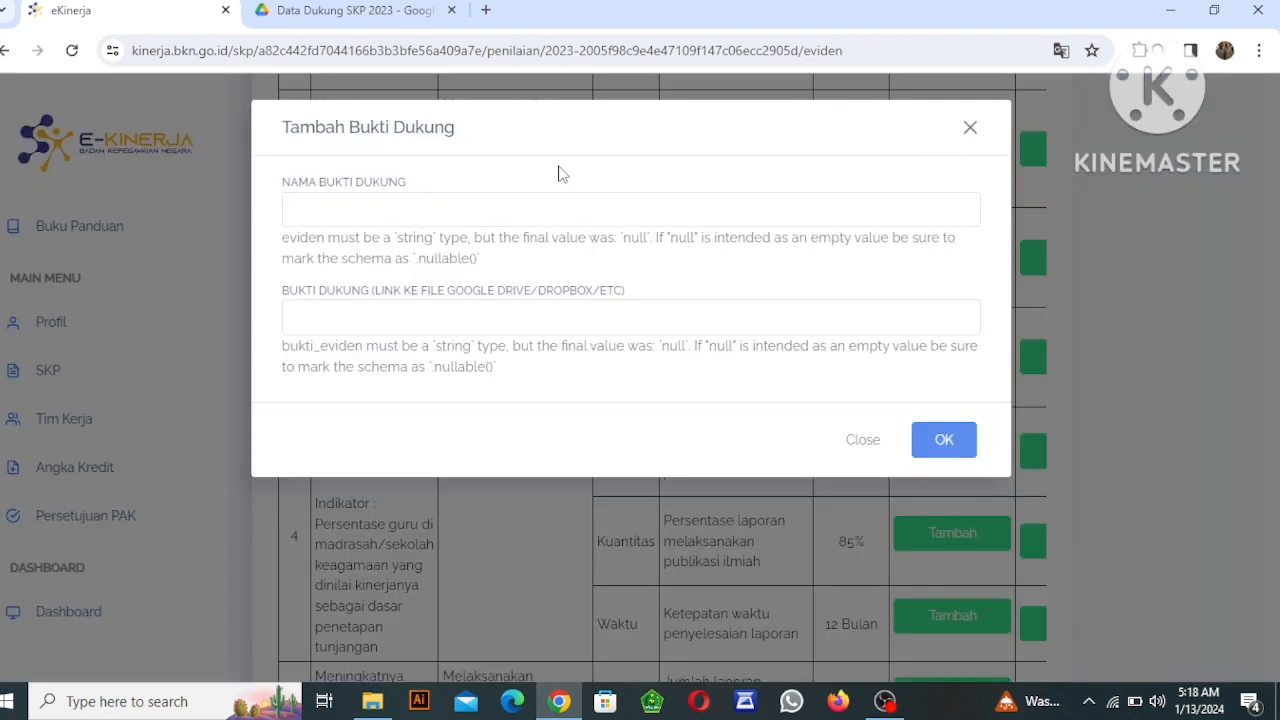
left_click(346, 212)
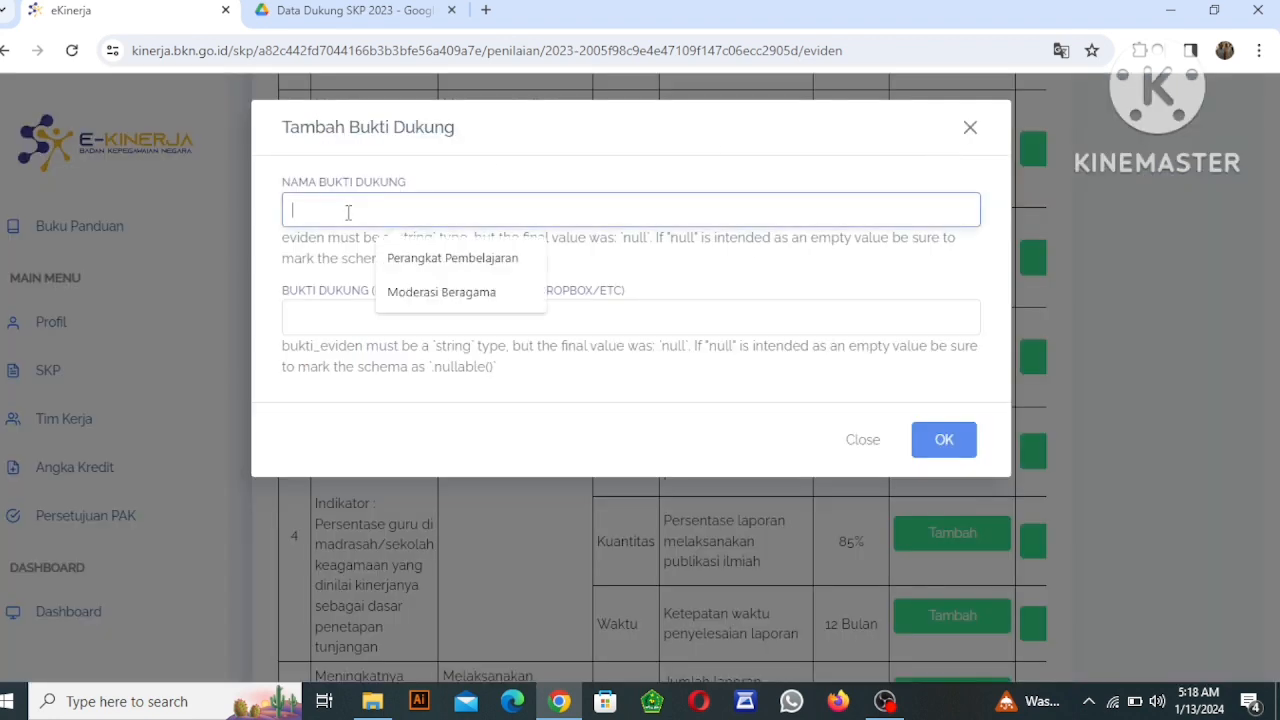
left_click(287, 12)
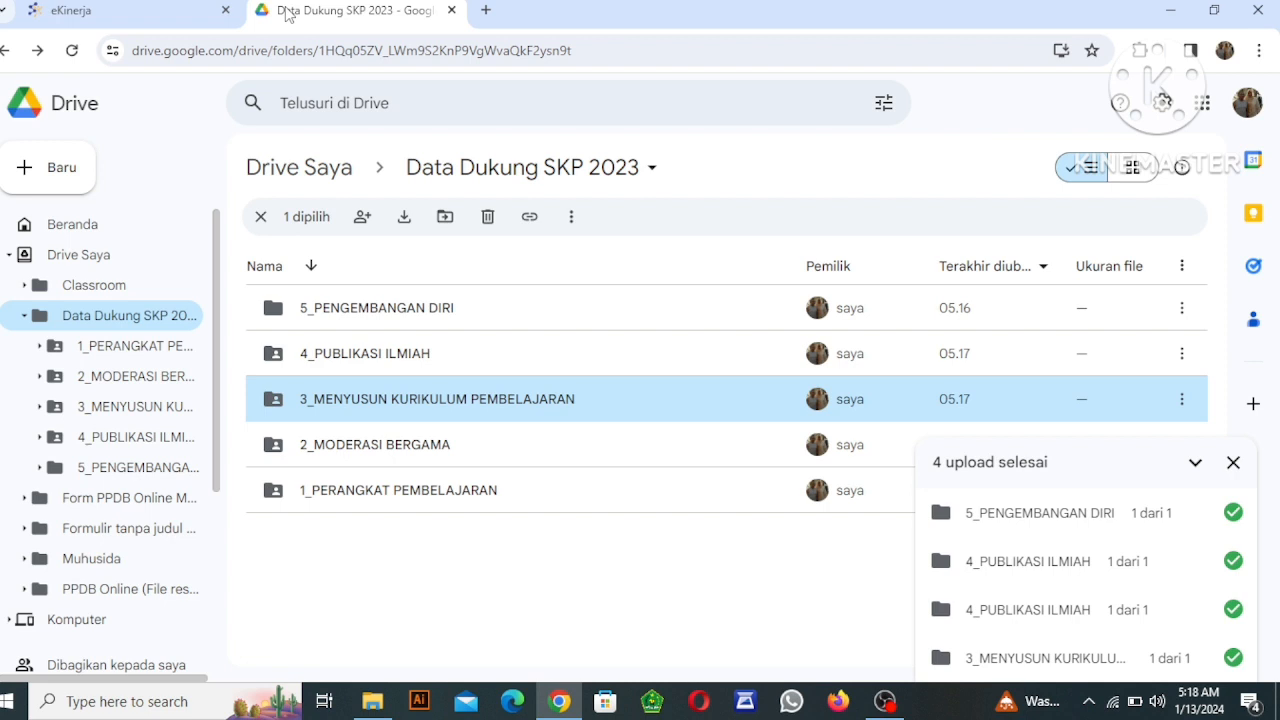
left_click(155, 14)
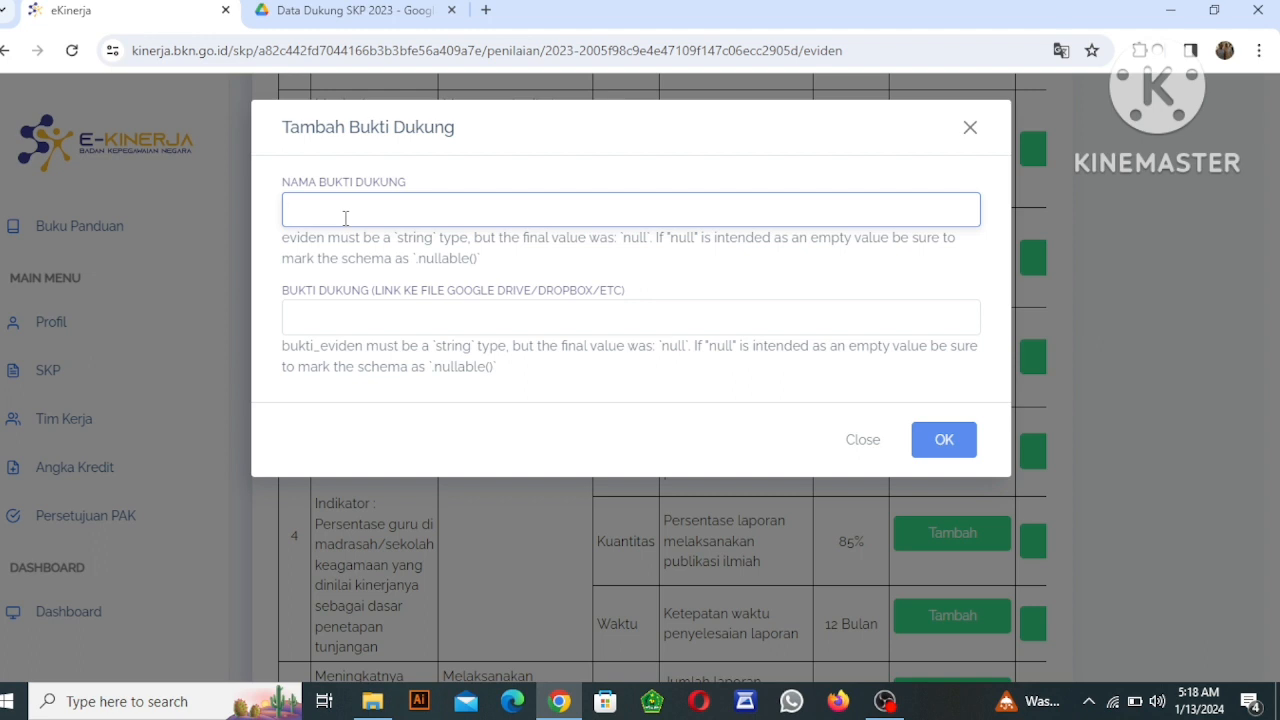
type("MENYUSUSN KU")
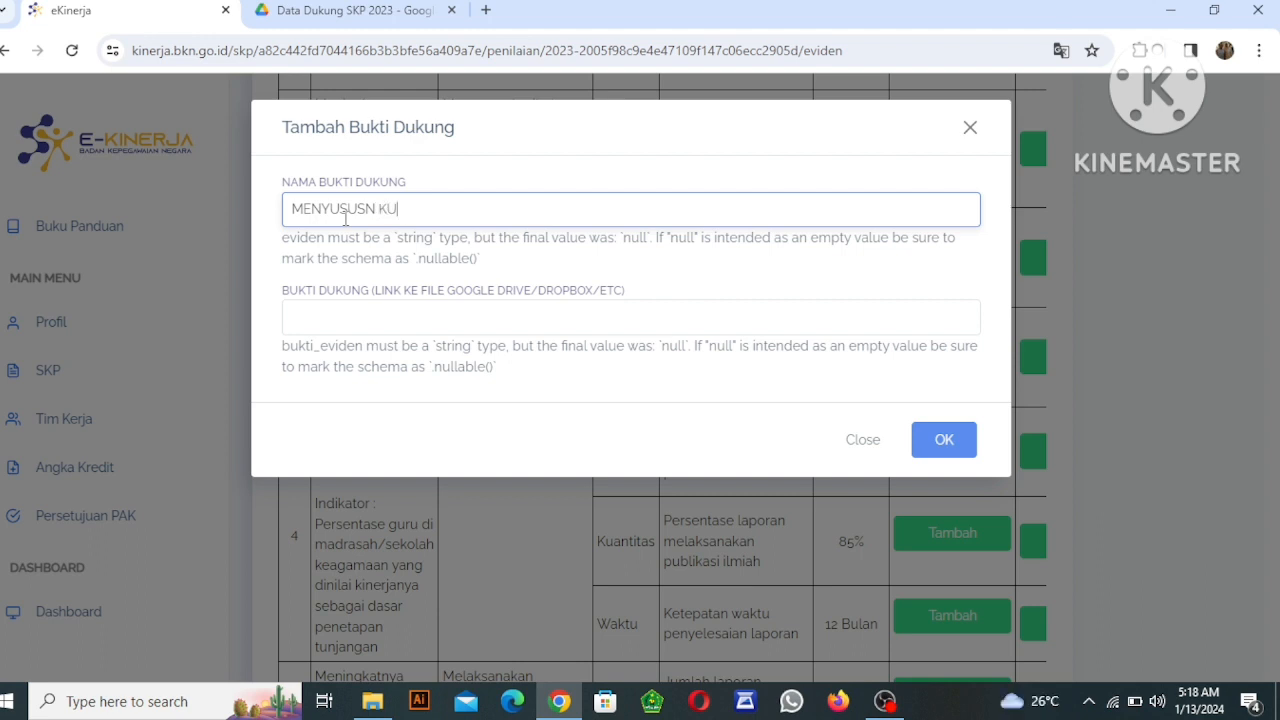
type("RIKULUM PEMBELAJARAN")
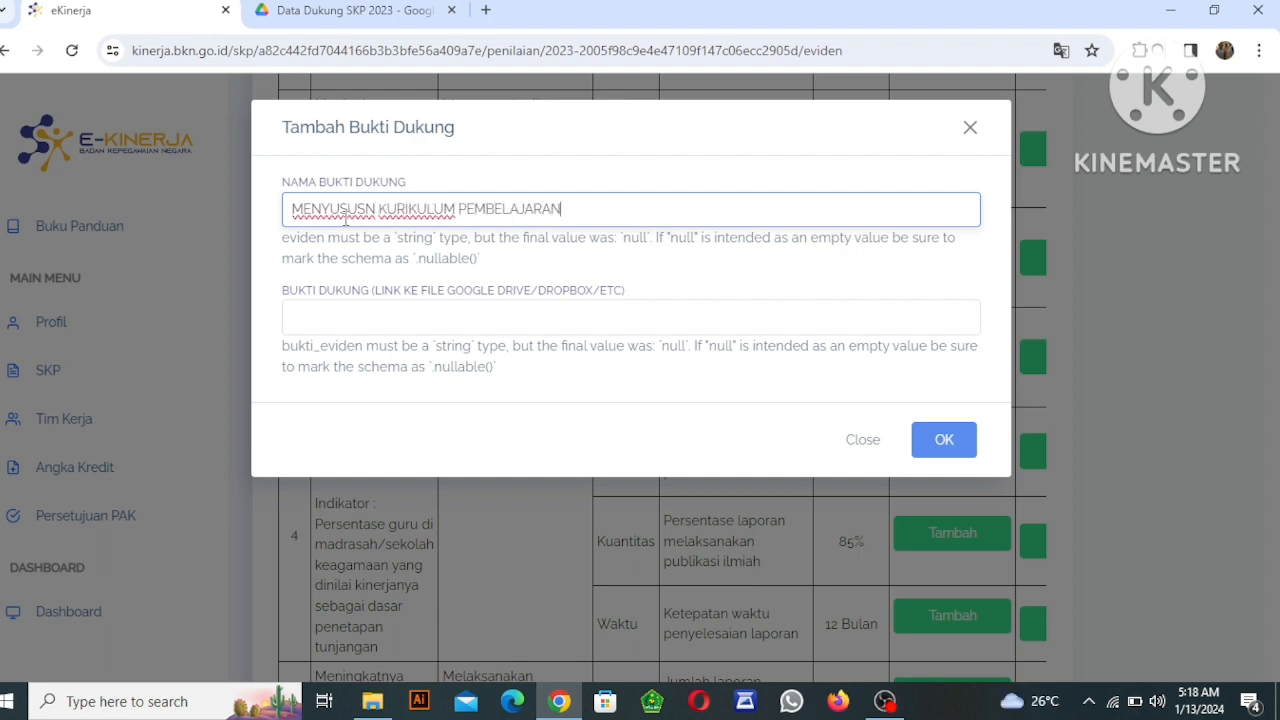
Paste the copied Google Drive folder link as the Bukti Dukung link and save the evidence entry.
left_click(373, 319)
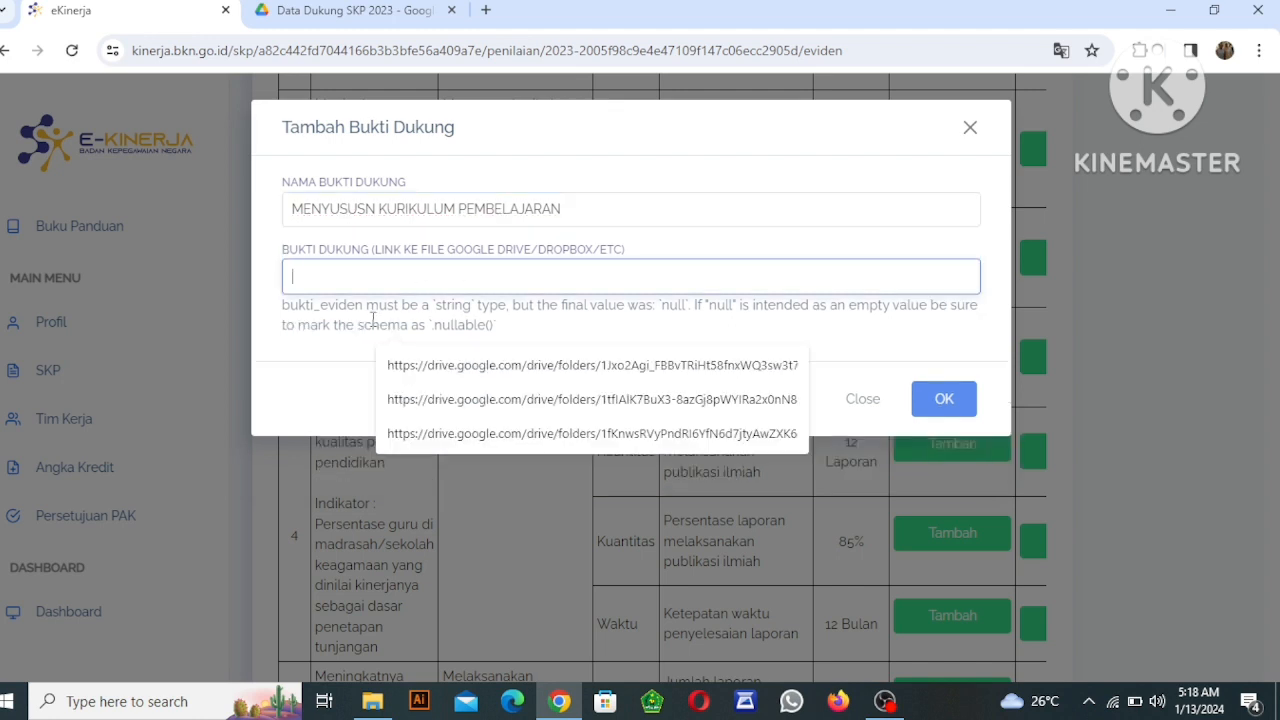
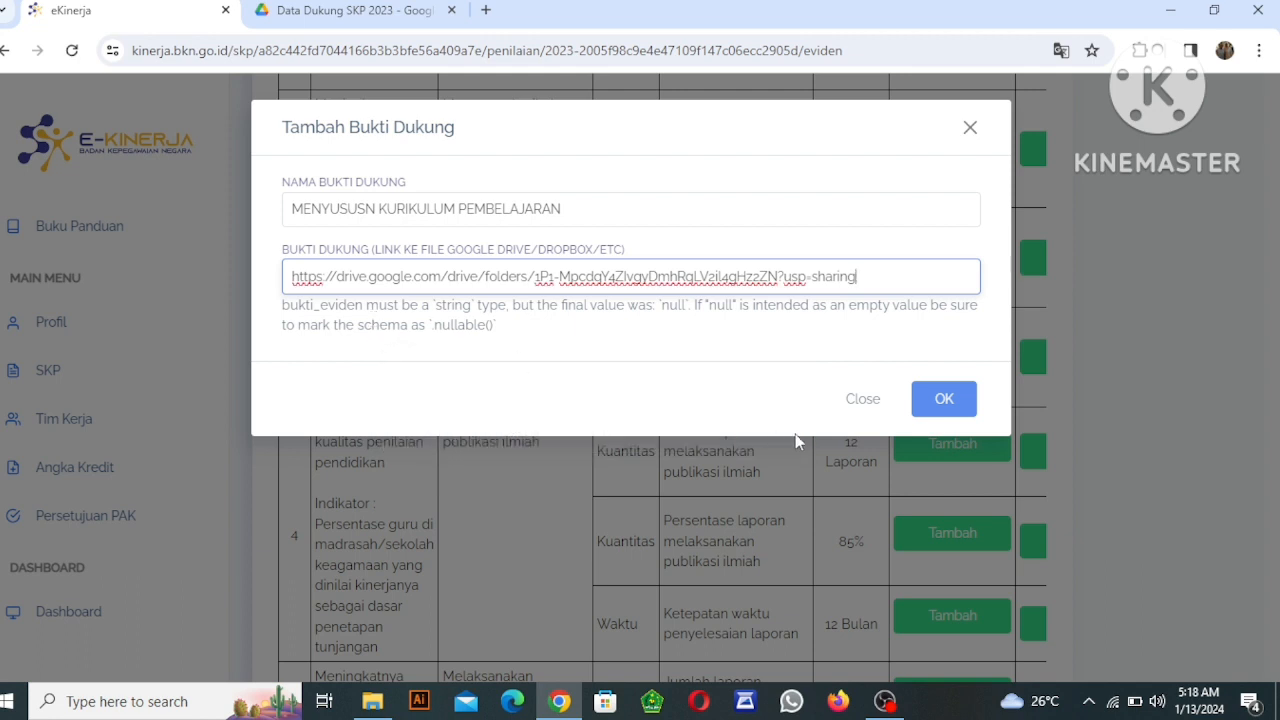
left_click(946, 413)
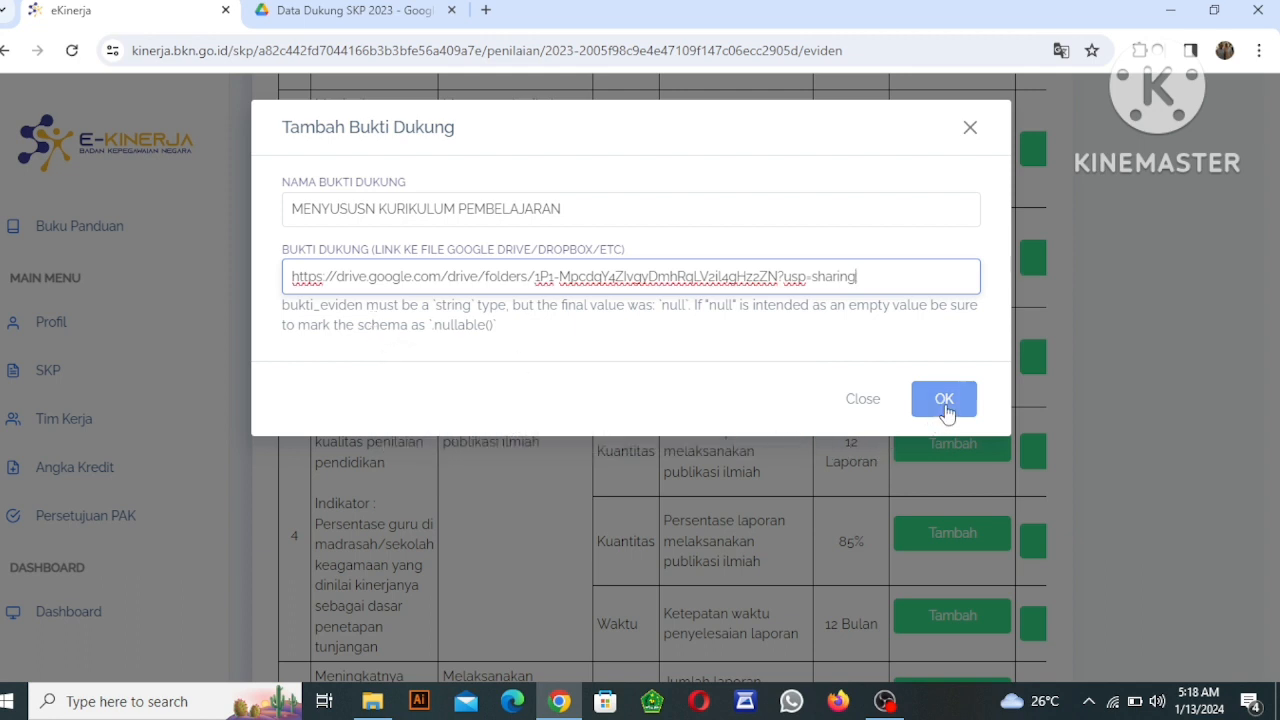
left_click(945, 403)
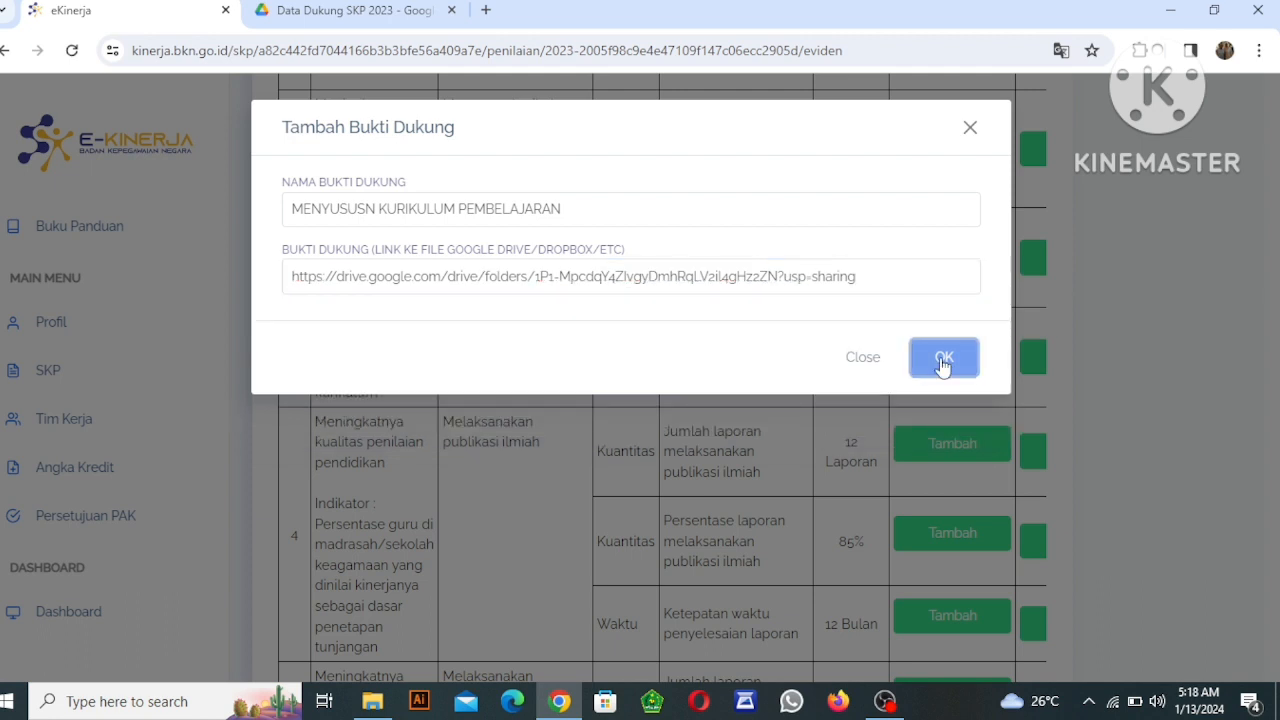
left_click(943, 360)
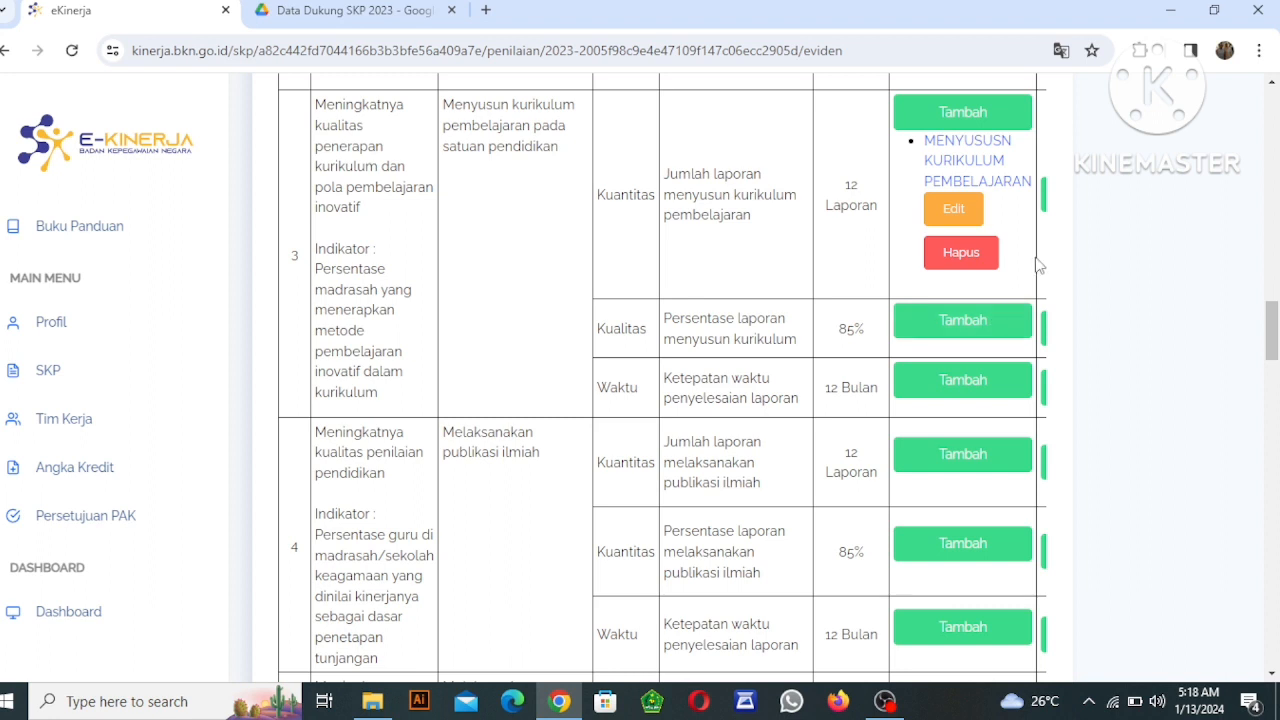
Set item 3's Kuantitas realisation to "12 LAPORAN" with the data source "Bukti data dukung dan Penilaian pimpinan" and save it.
left_click(970, 214)
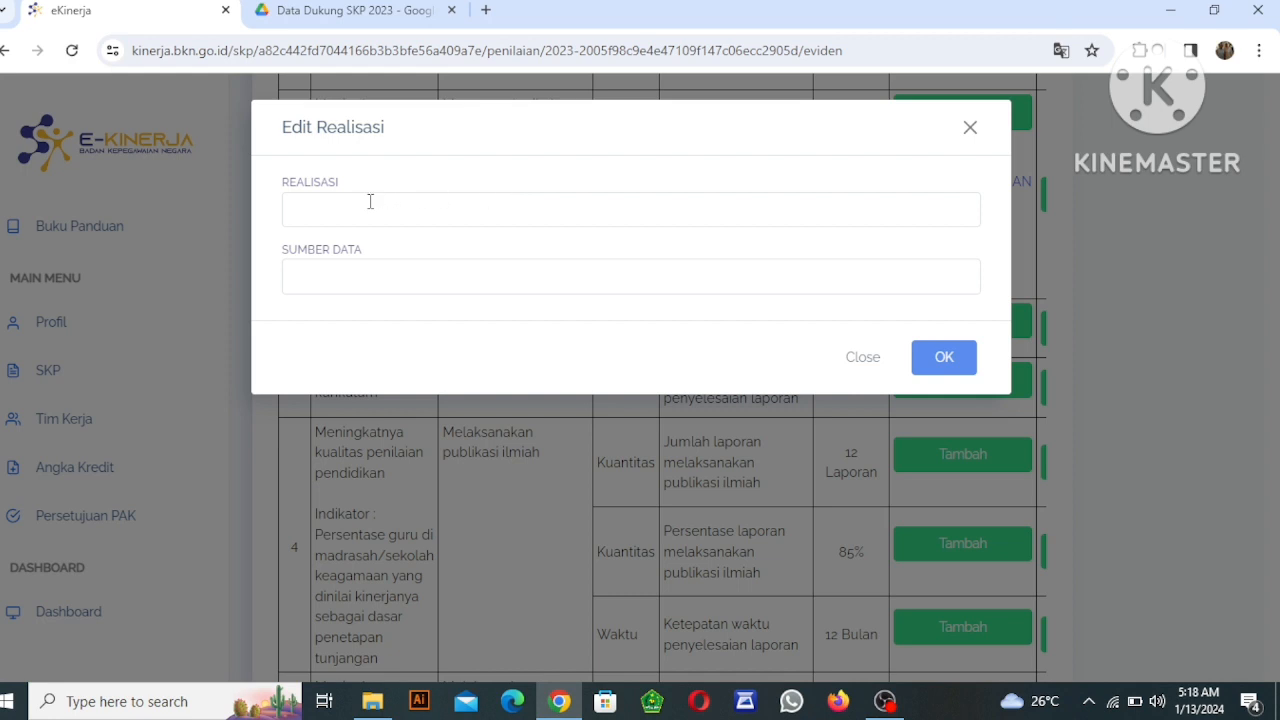
left_click(324, 213)
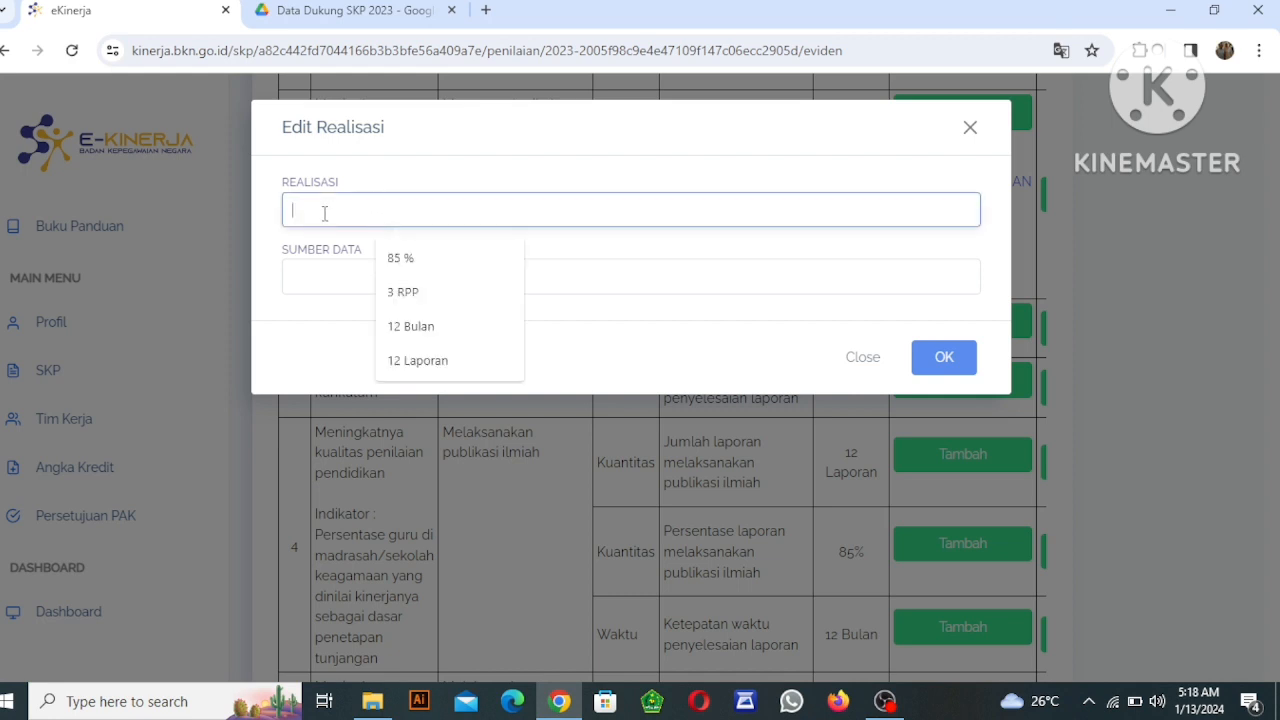
type("12")
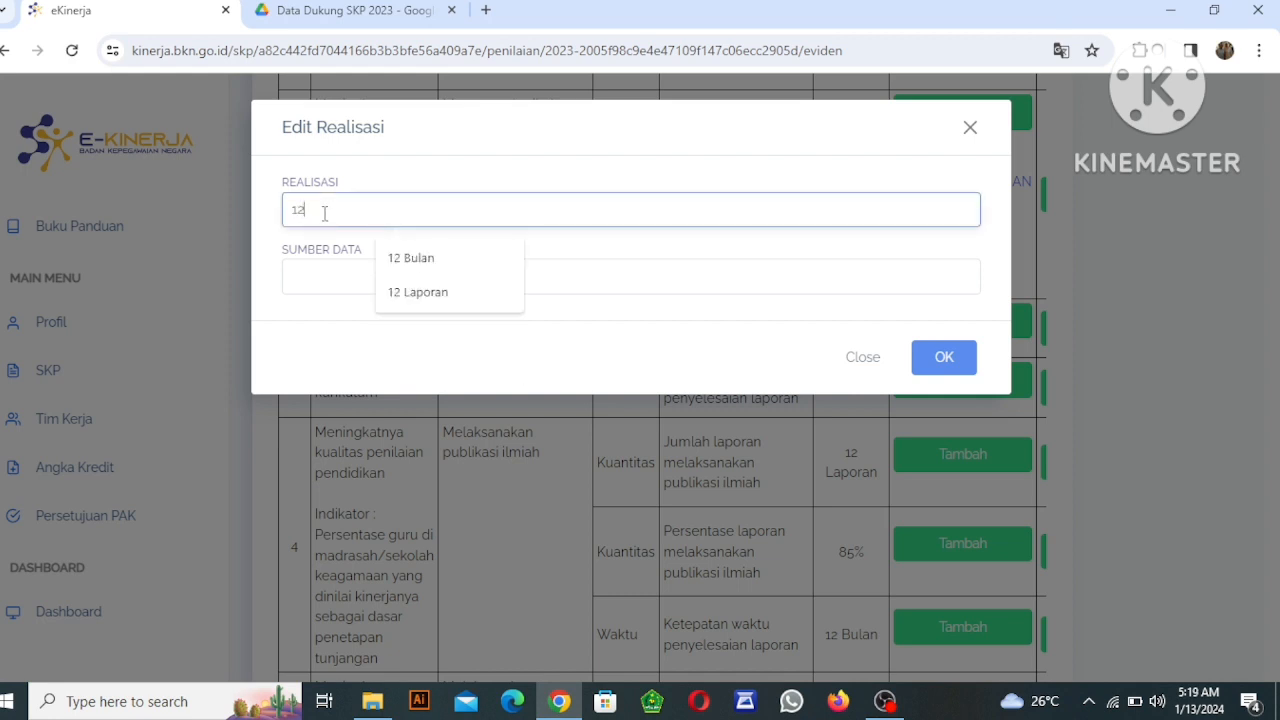
type(" LAPORAN")
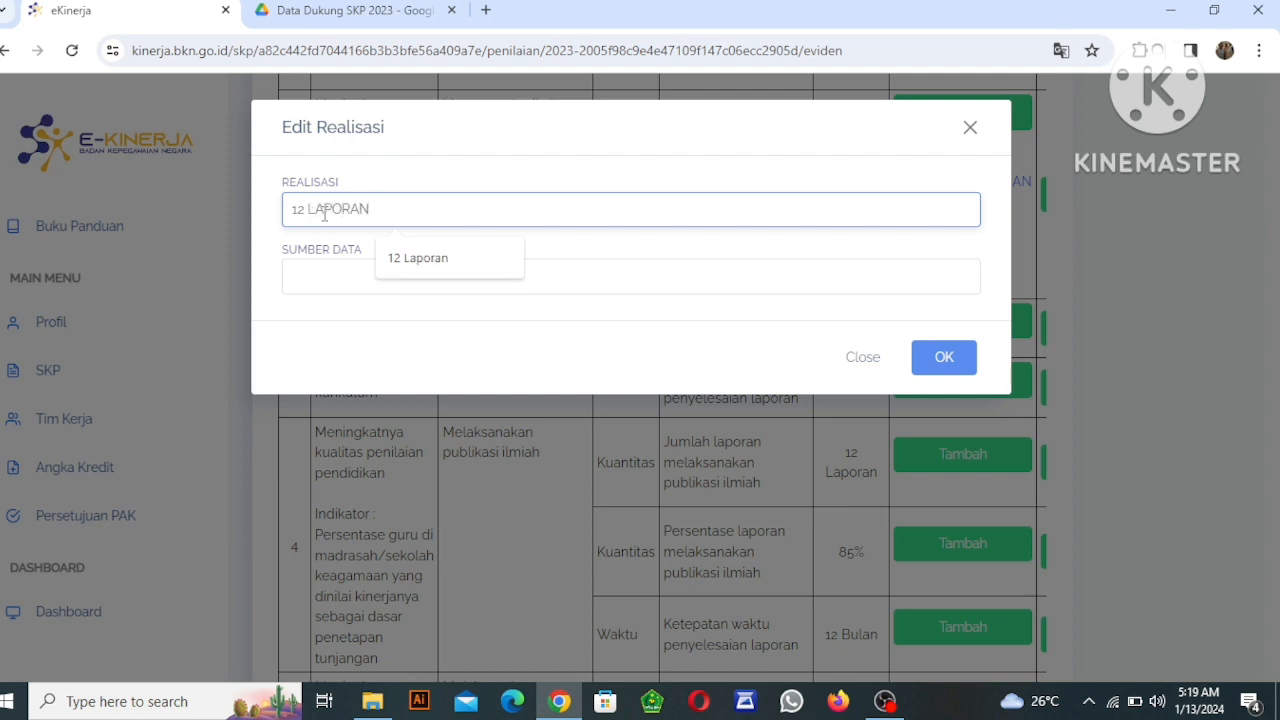
left_click(312, 275)
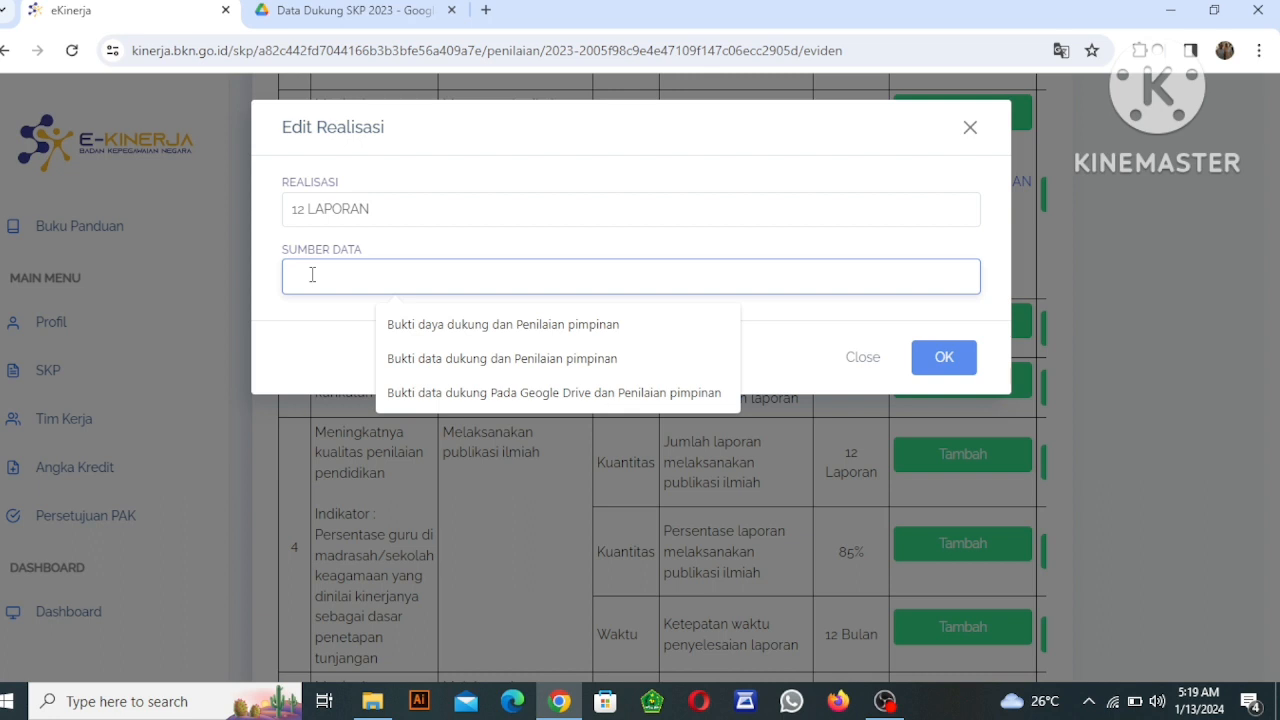
left_click(434, 362)
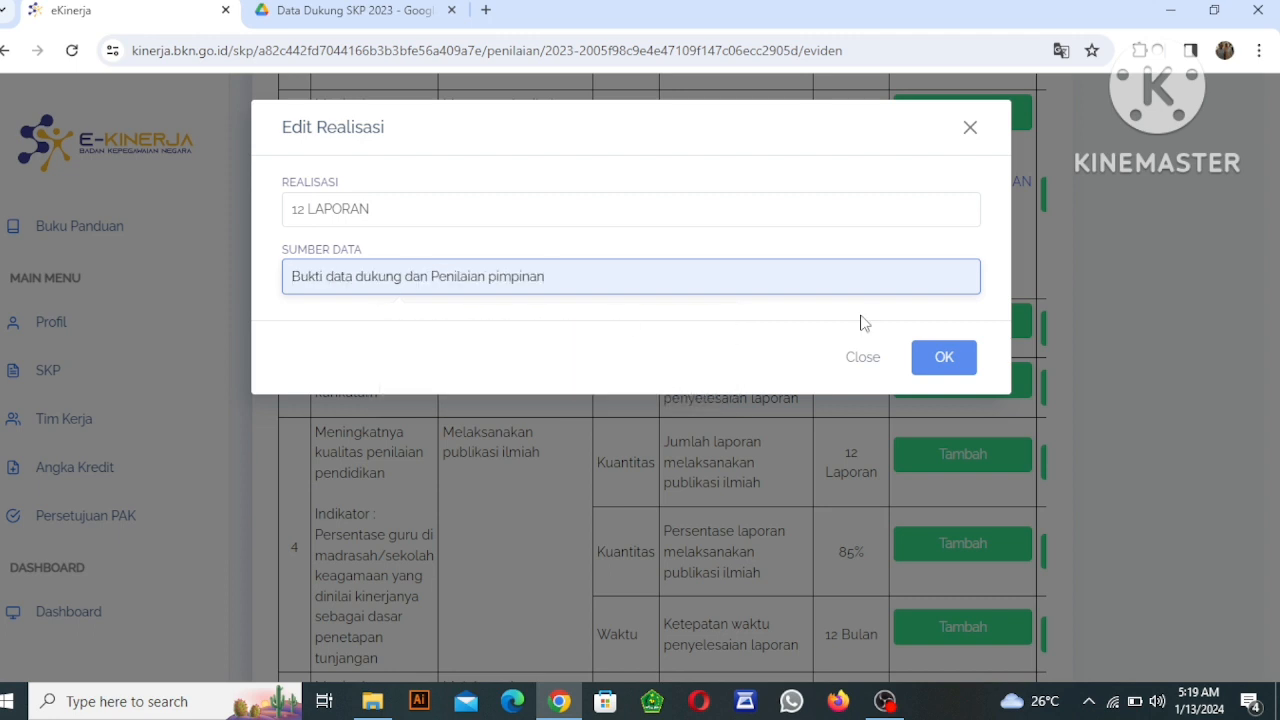
left_click(934, 359)
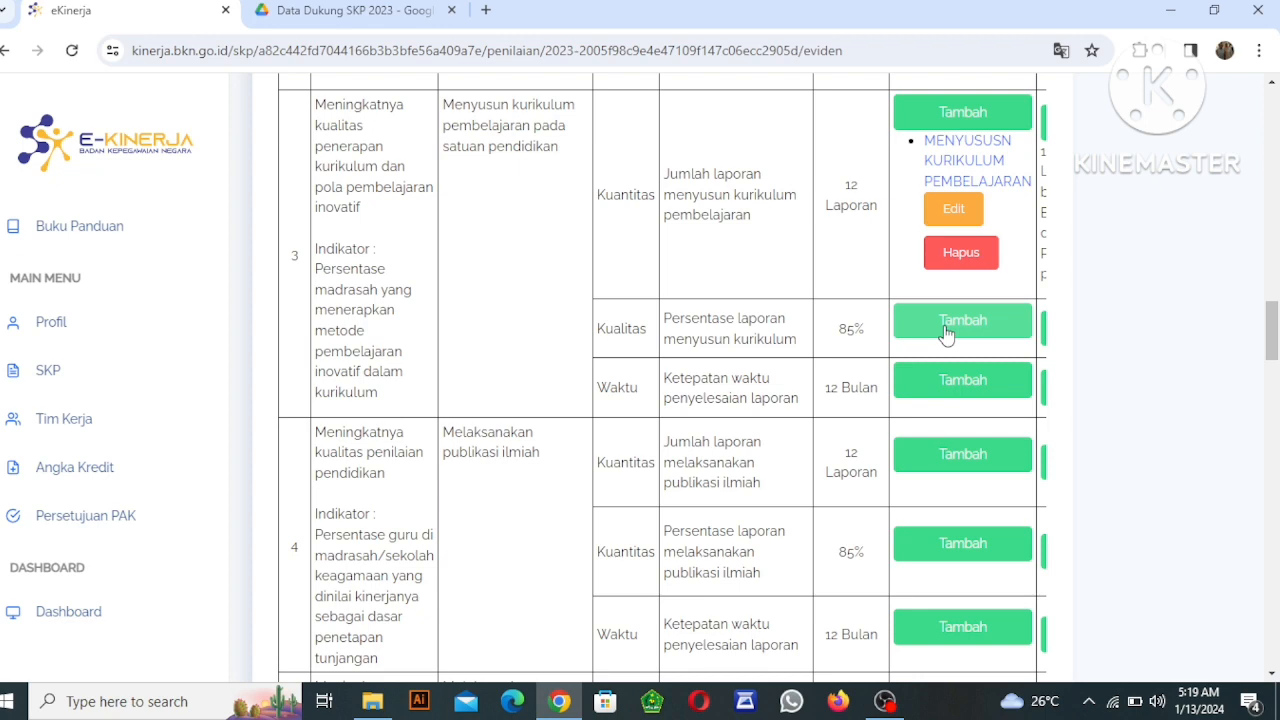
Add a Bukti Dukung named "MENYUSUSN KURIKULUM PEMBELAJARAN" to item 3's Kualitas aspect, using the copied Google Drive folder link, and save it.
left_click(944, 325)
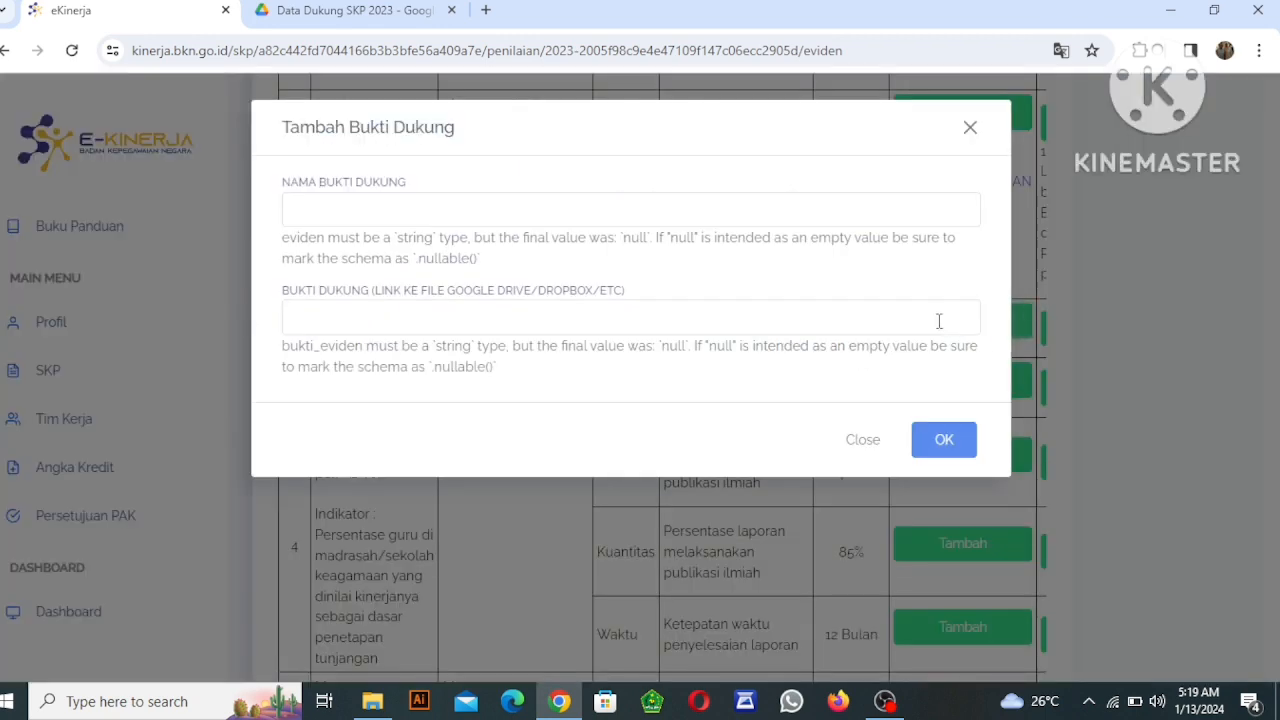
left_click(969, 128)
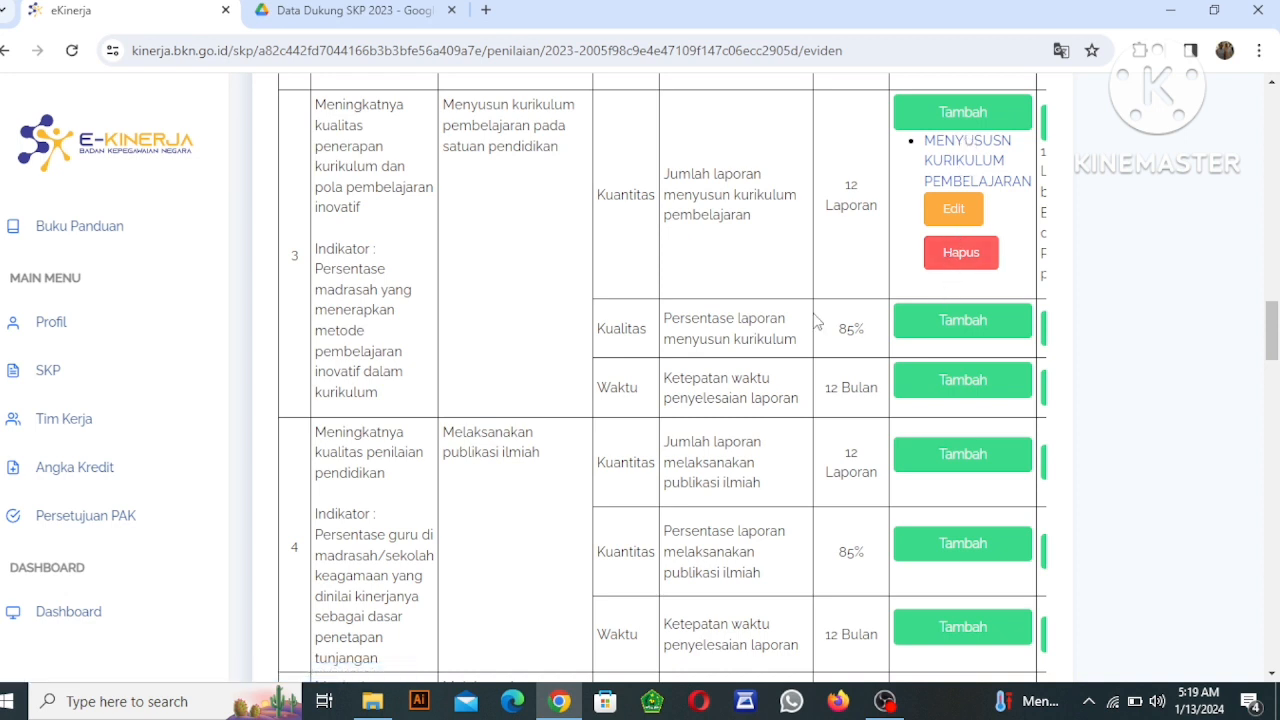
left_click(912, 328)
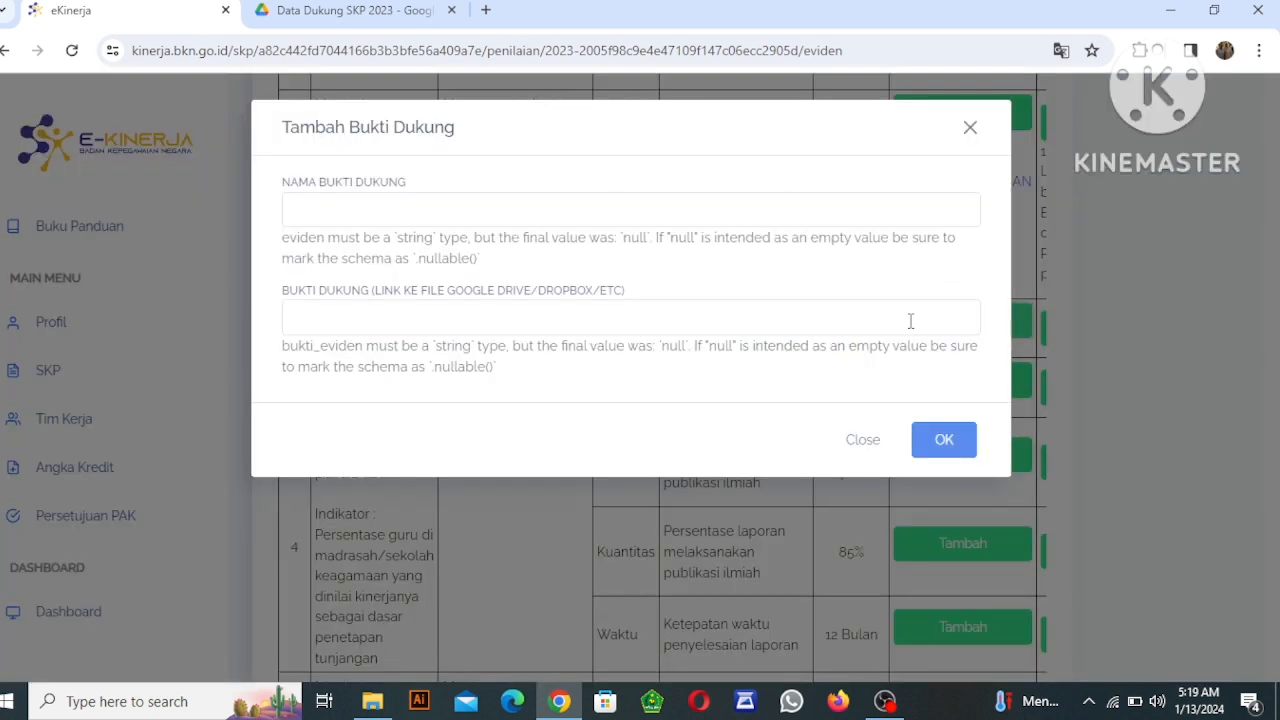
left_click(329, 204)
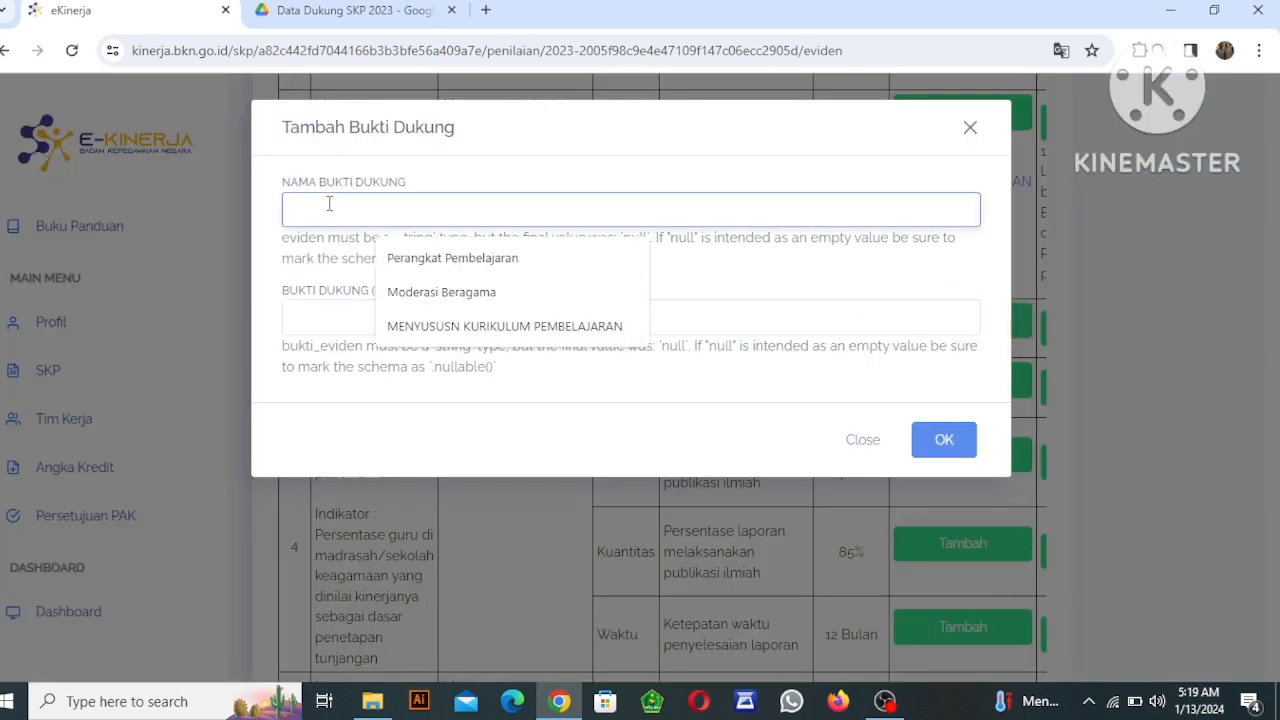
left_click(455, 327)
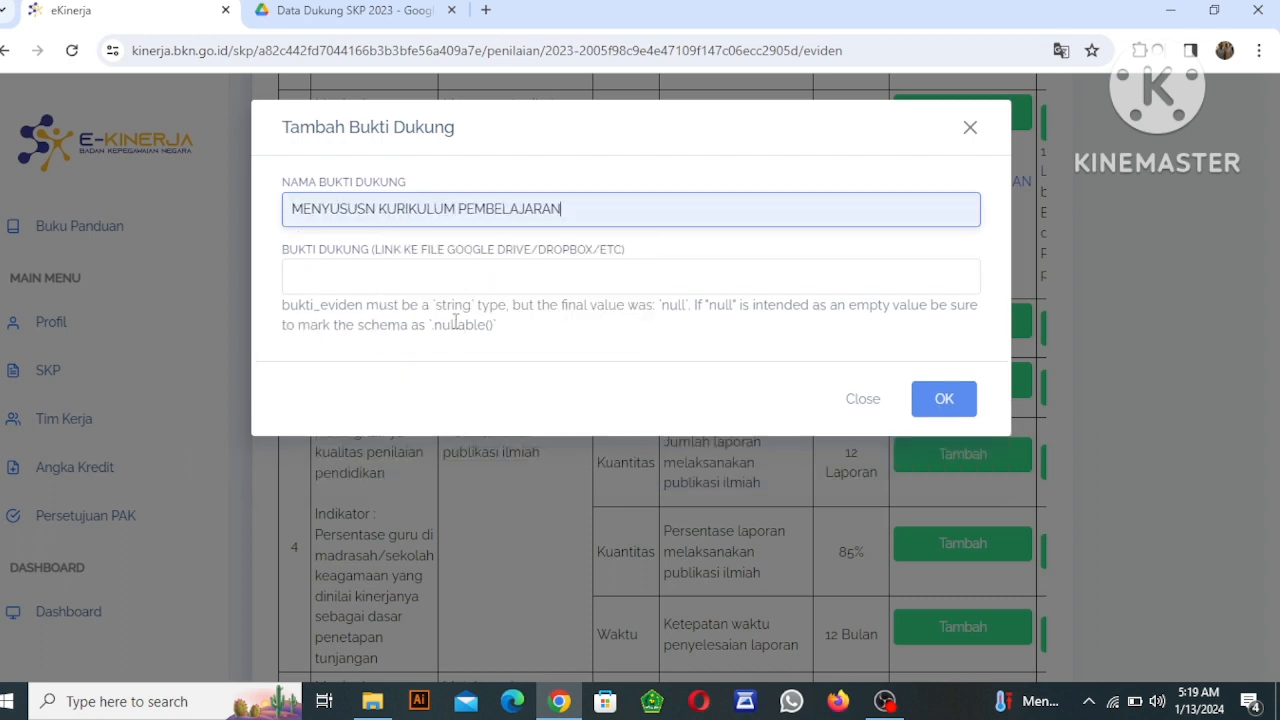
left_click(360, 280)
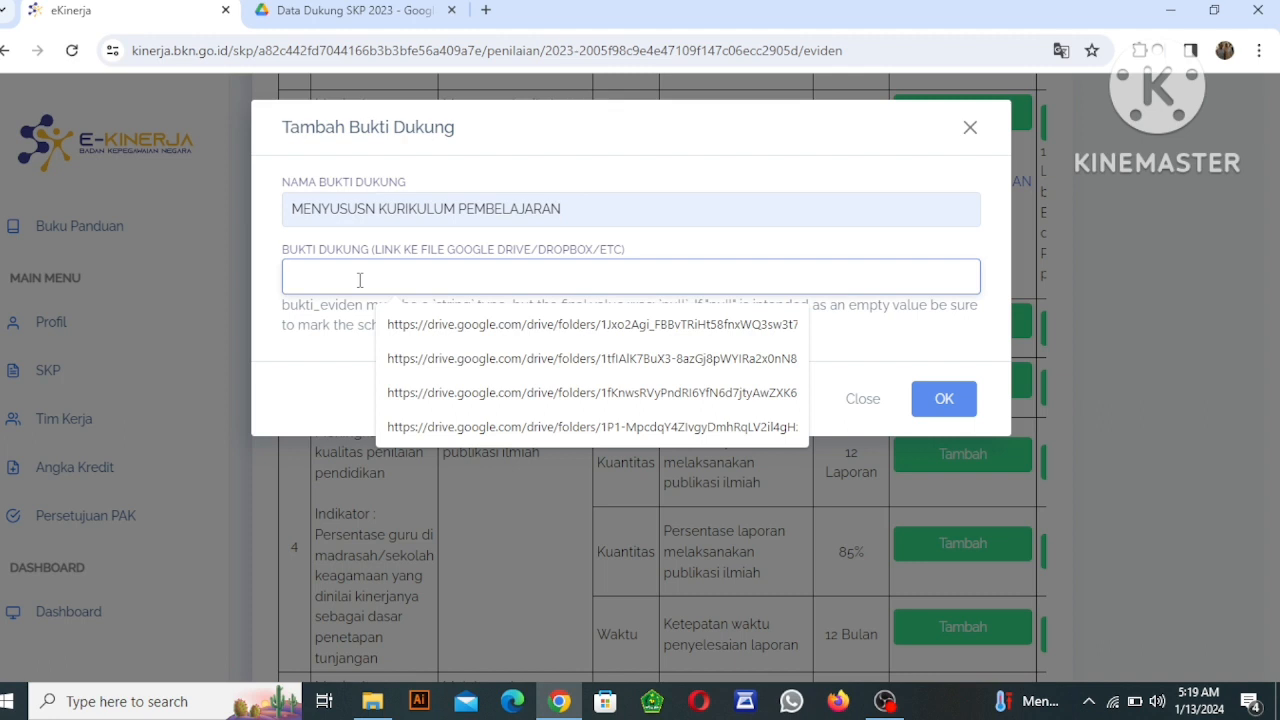
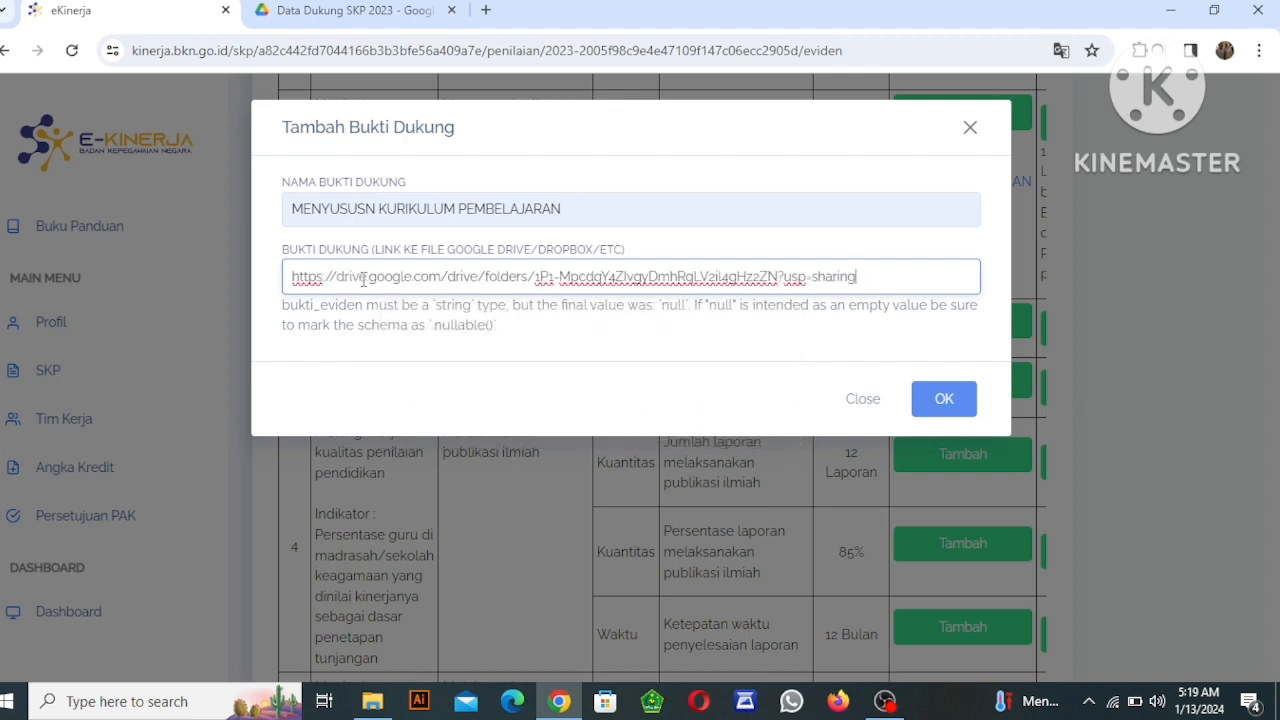
left_click(951, 398)
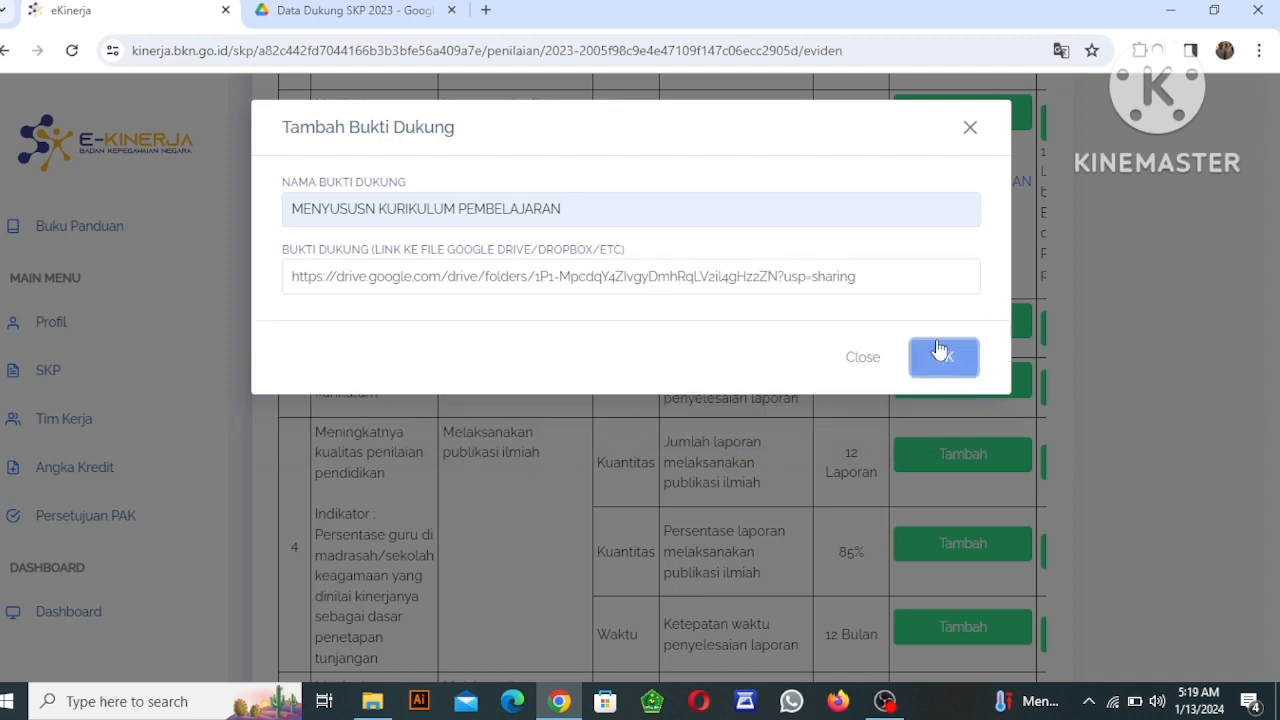
left_click(938, 354)
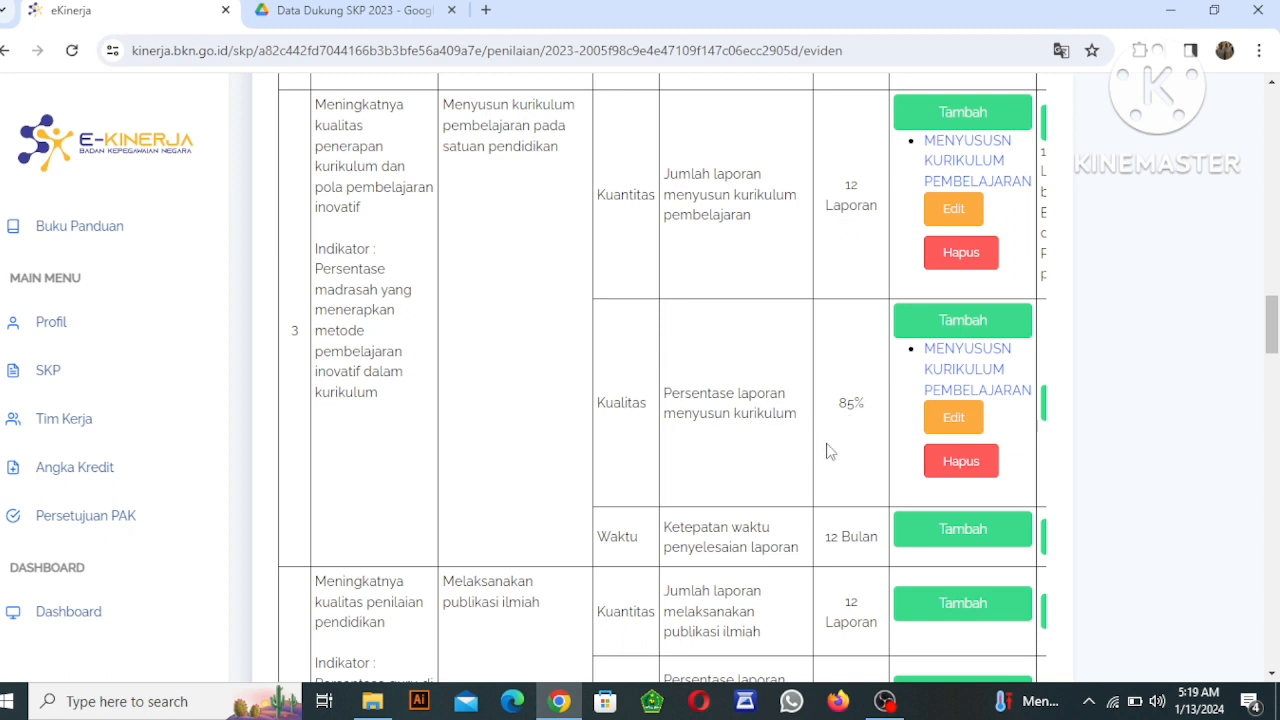
Set item 3's Kualitas realisation to "85 %" with the data source "Bukti data dukung dan Penilaian pimpinan" and save it.
scroll(826, 536, "right", 1)
scroll(826, 536, "right", 2)
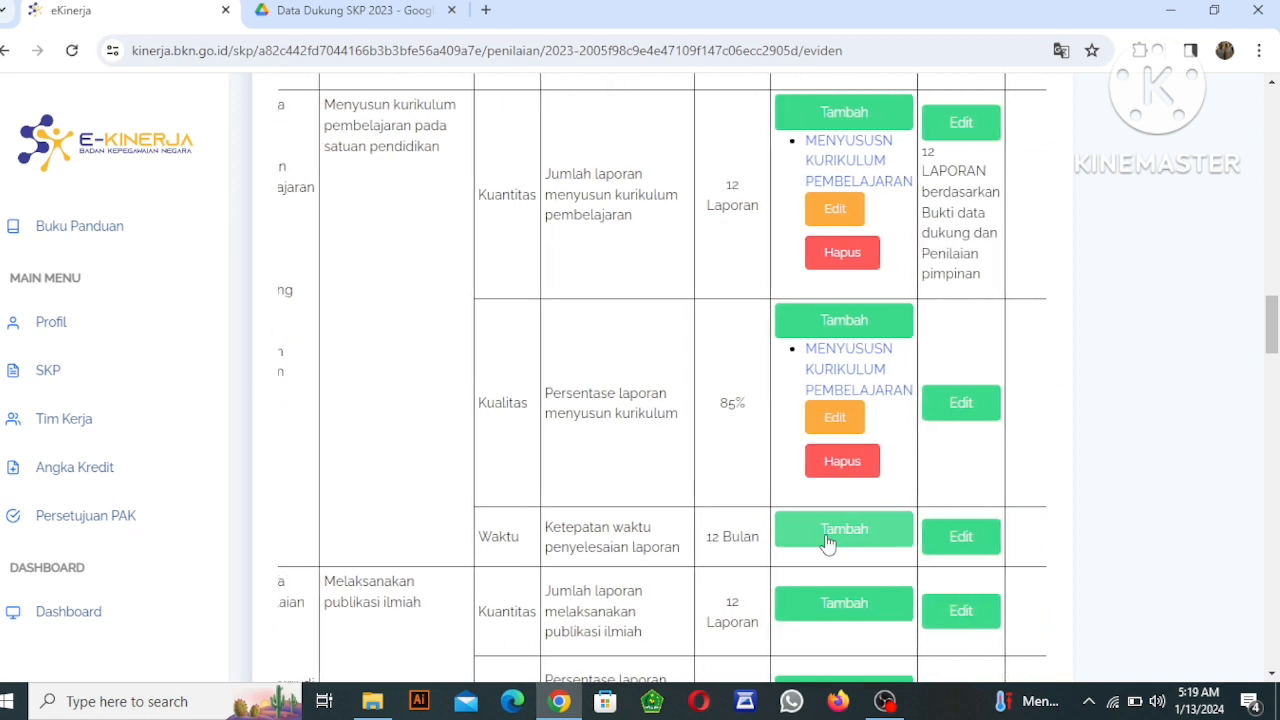
left_click(936, 405)
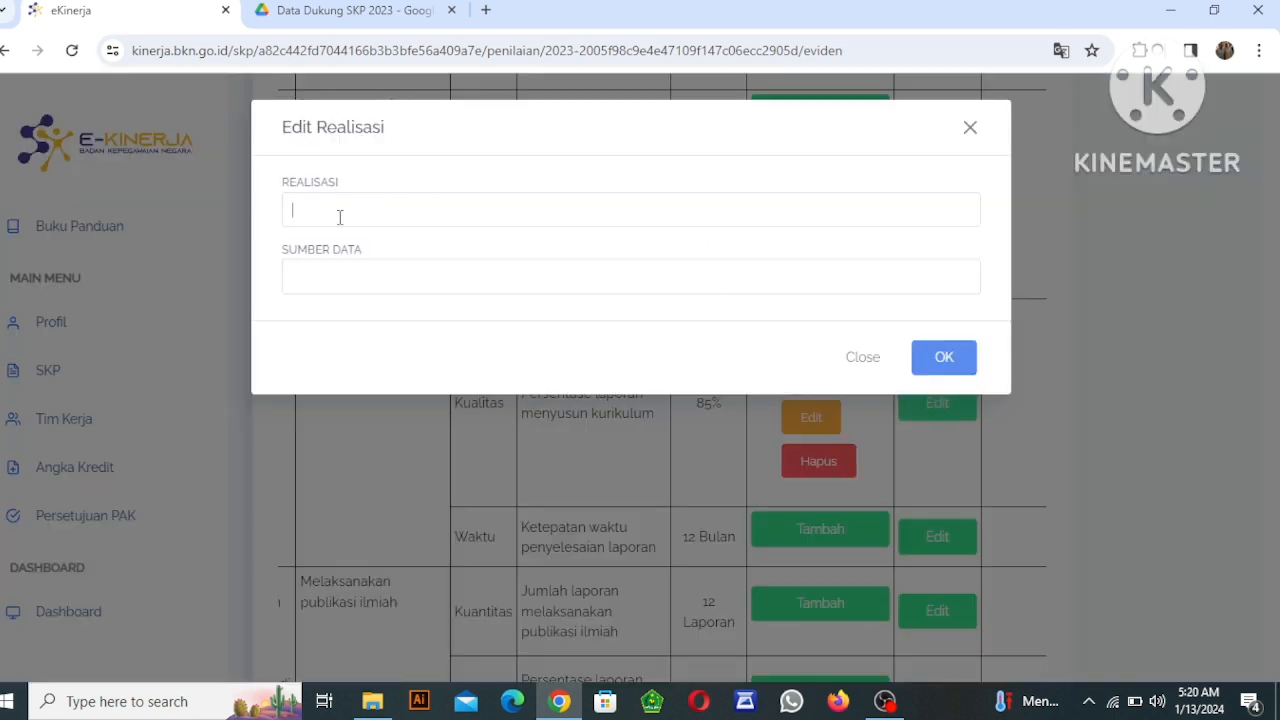
left_click(340, 217)
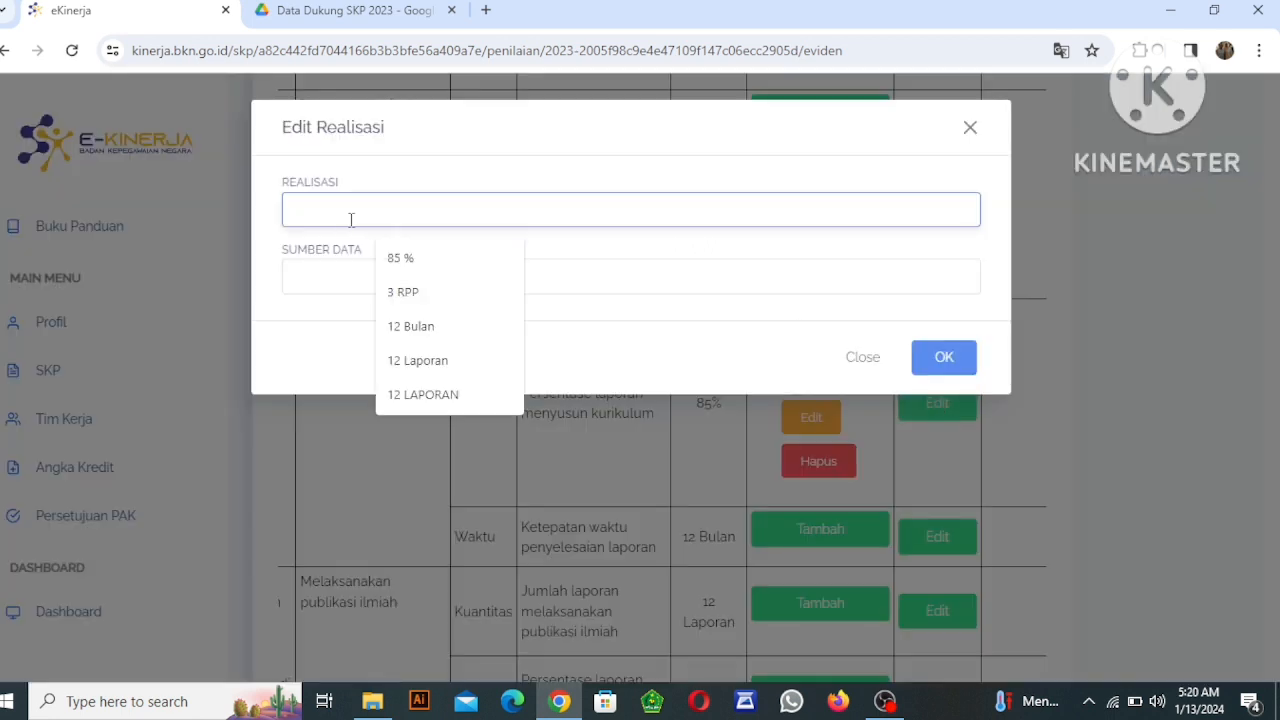
left_click(400, 262)
left_click(349, 277)
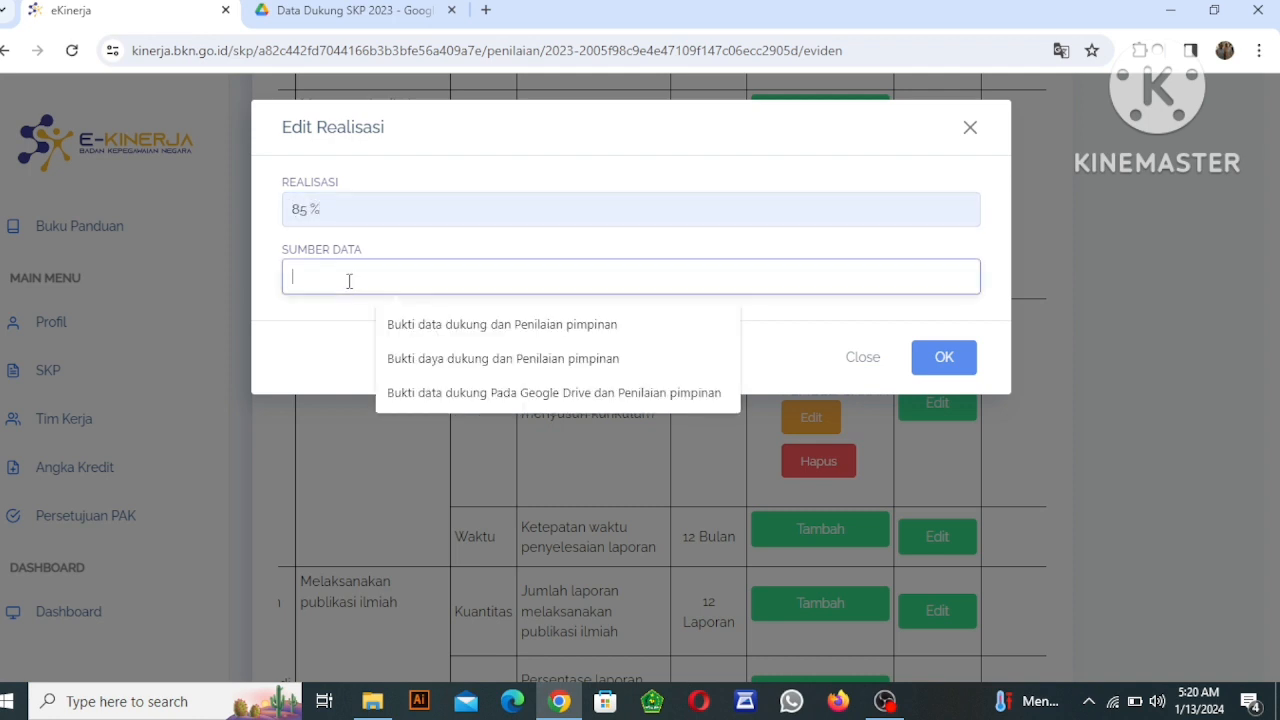
left_click(478, 326)
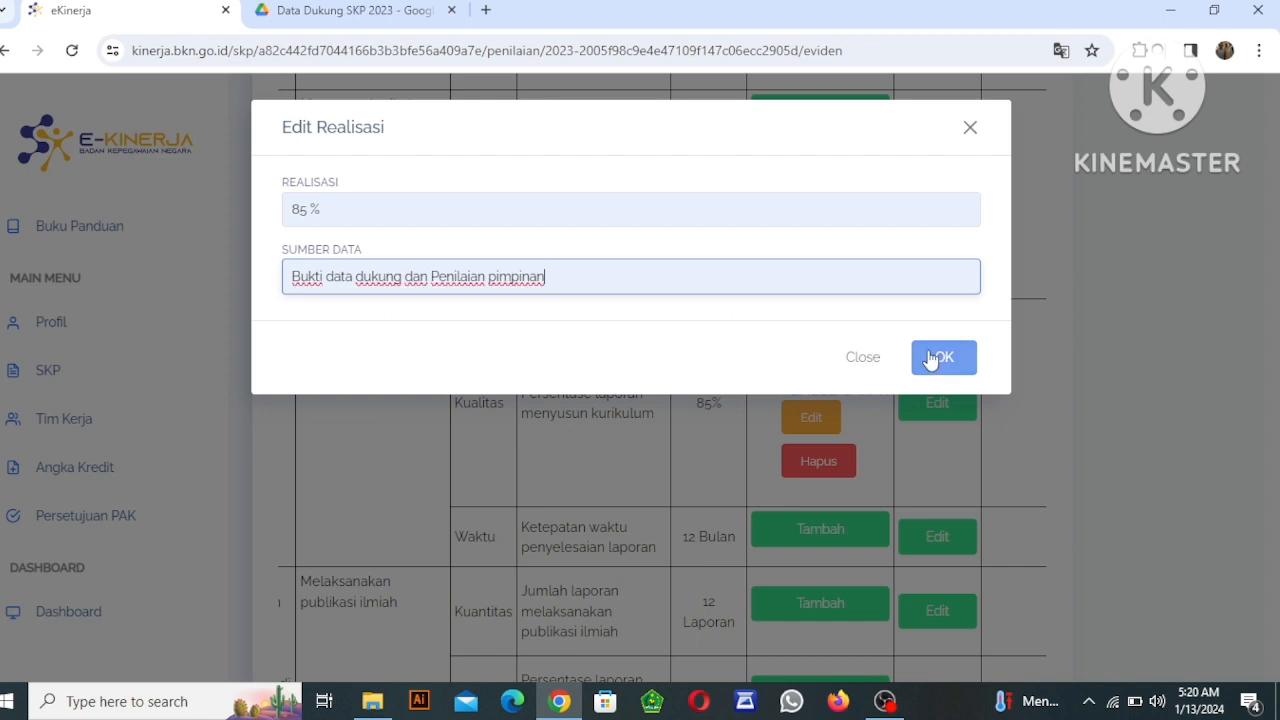
left_click(930, 358)
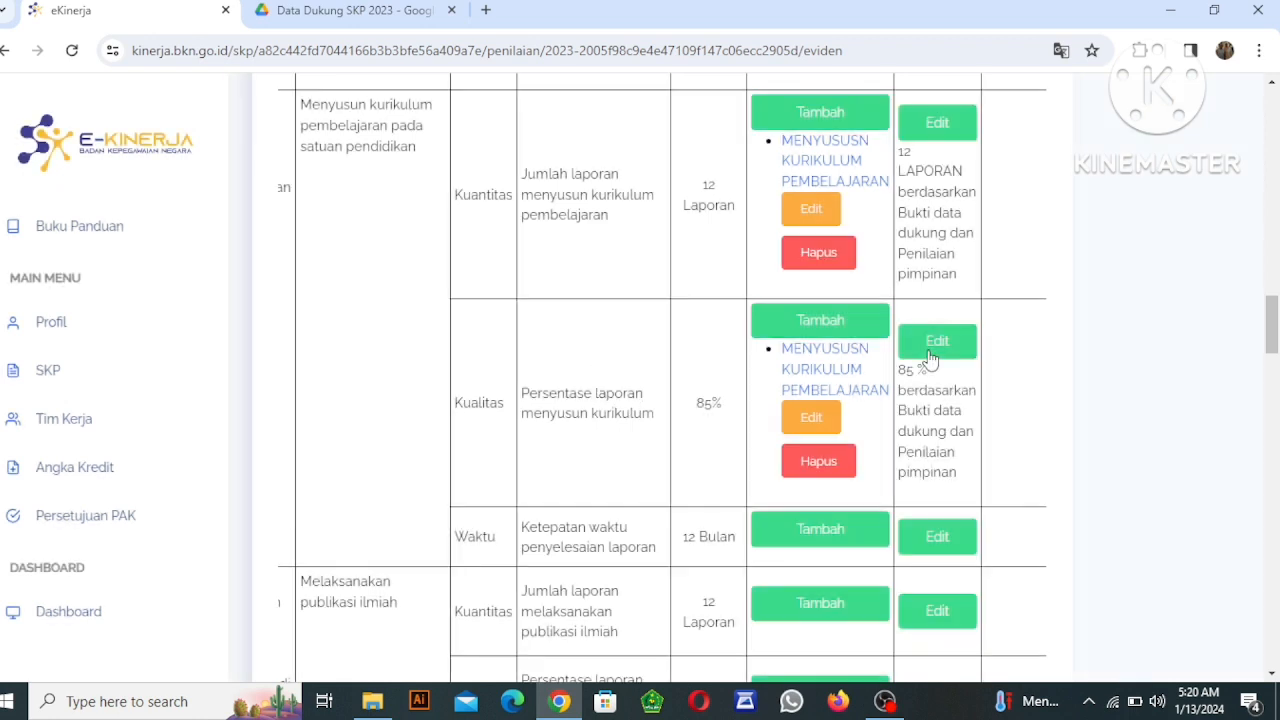
Add a Bukti Dukung named "MENYUSUSN KURIKULUM PEMBELAJARAN" to item 3's Waktu aspect, using the same Google Drive folder link, and save it.
left_click(812, 538)
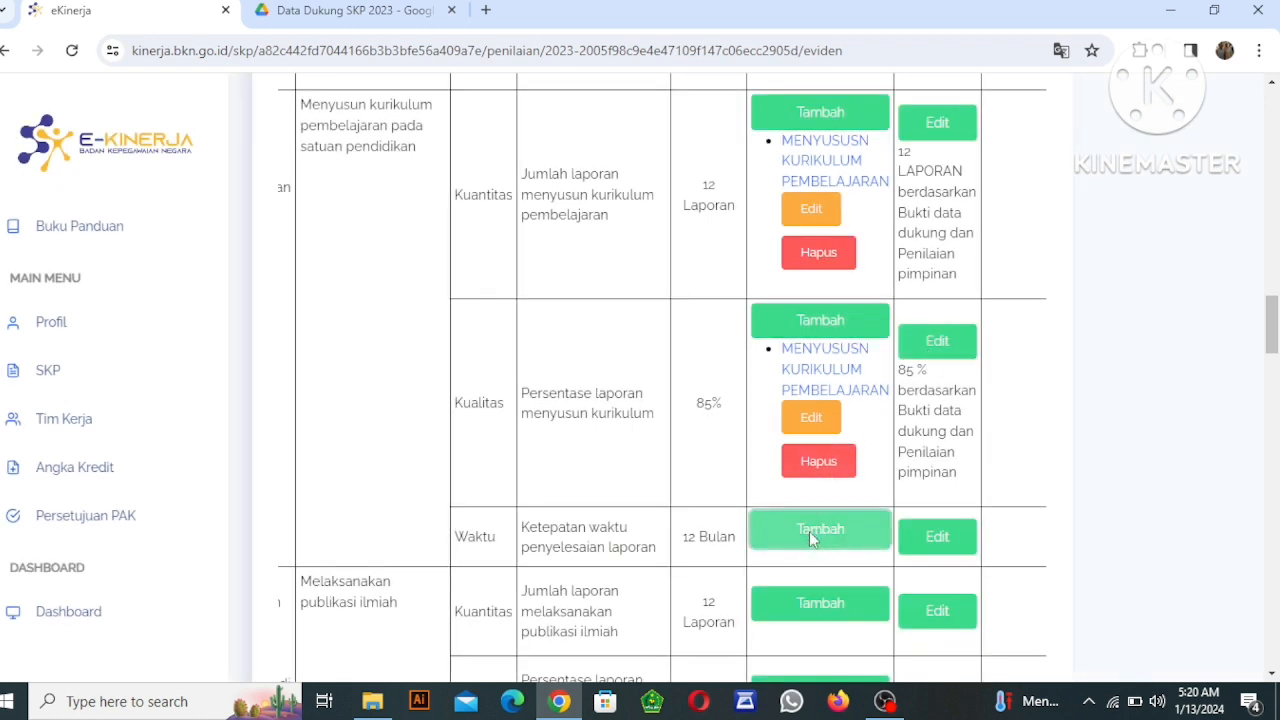
left_click(343, 207)
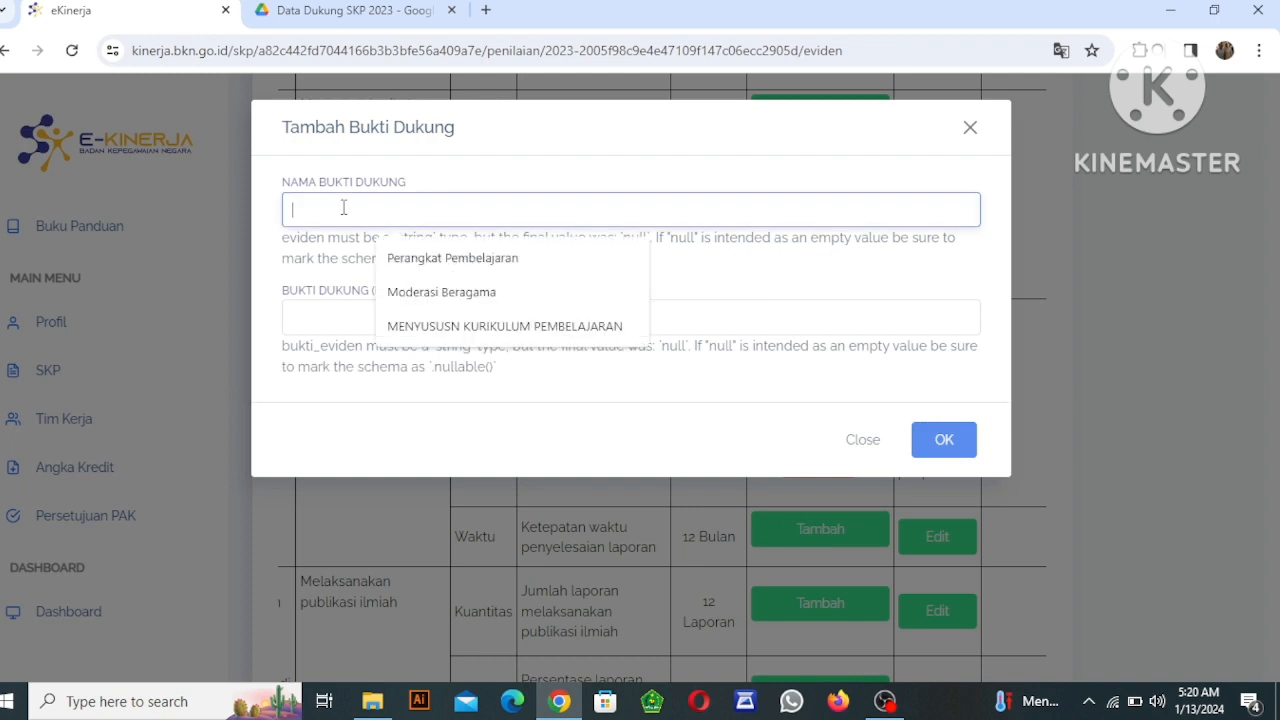
left_click(447, 328)
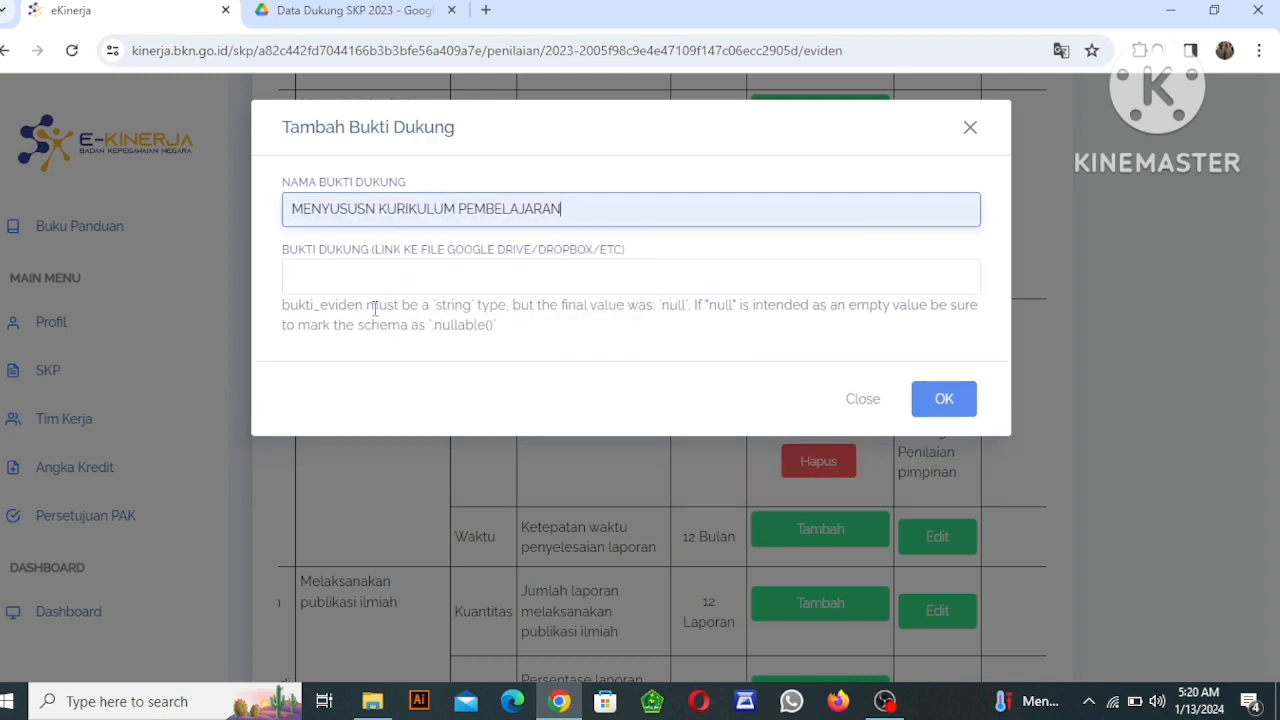
left_click(333, 289)
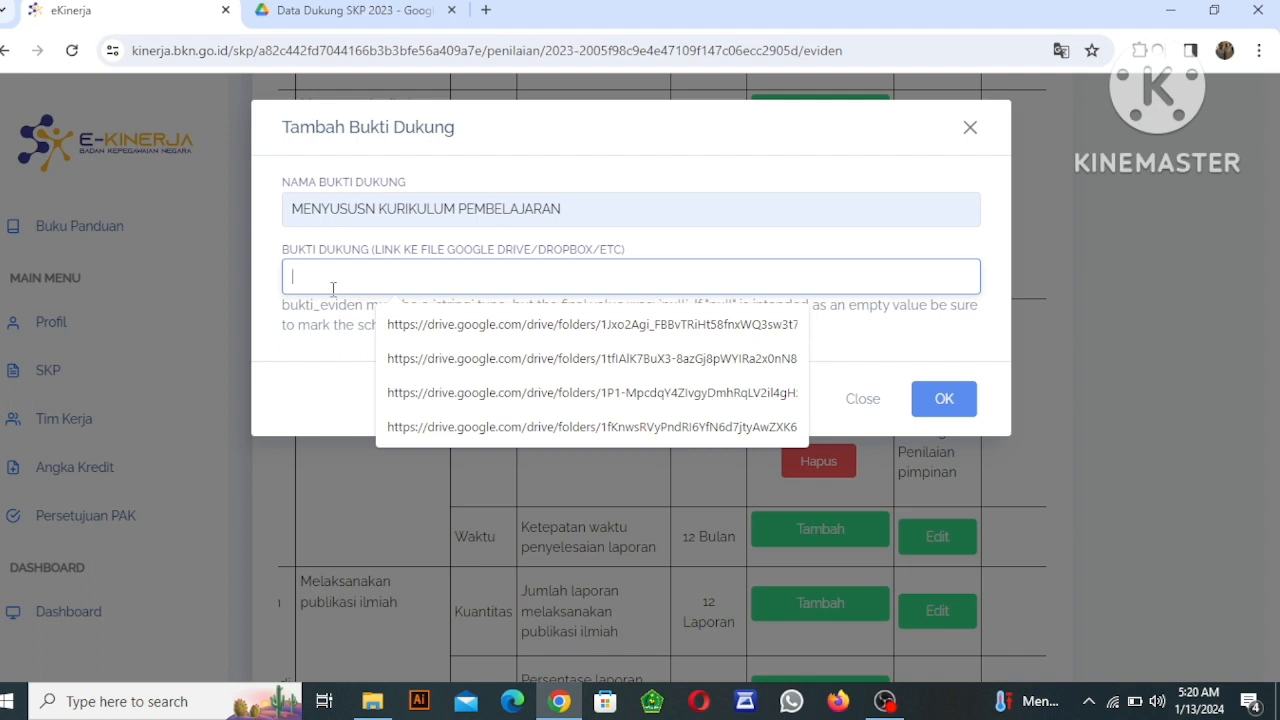
key("Down")
key("Down")
key("Down")
key("Return")
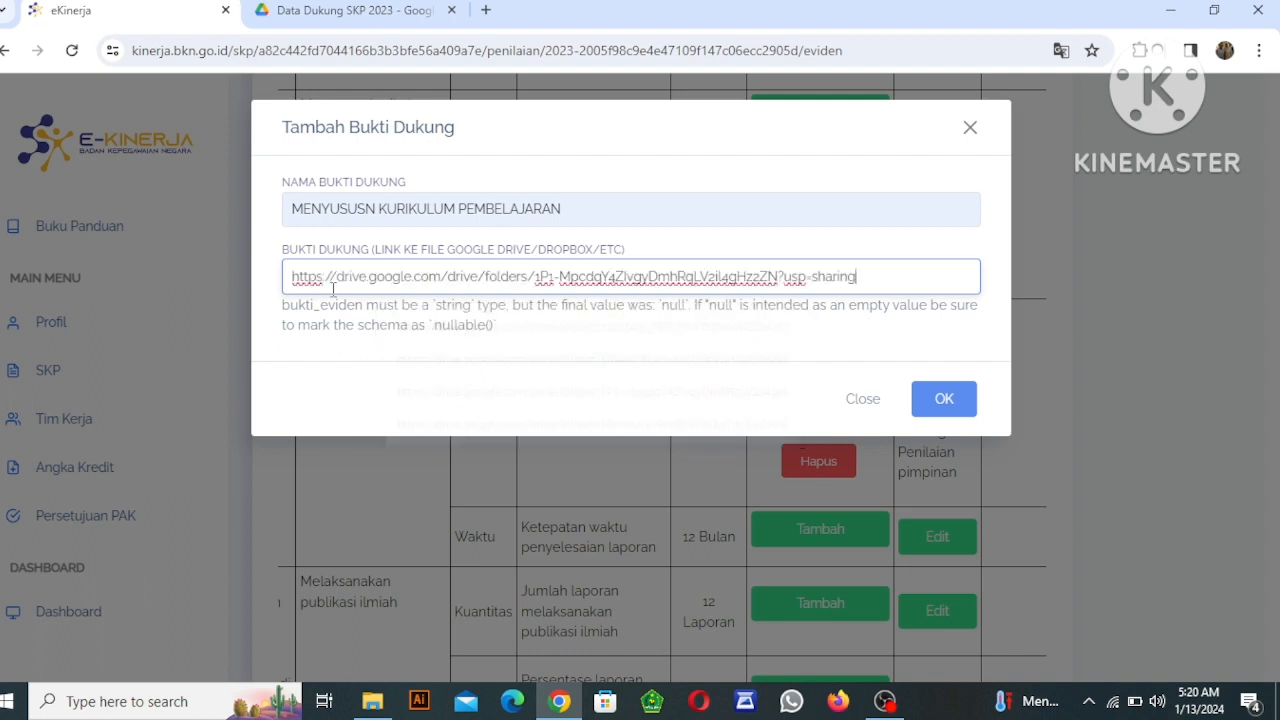
left_click(960, 403)
left_click(944, 360)
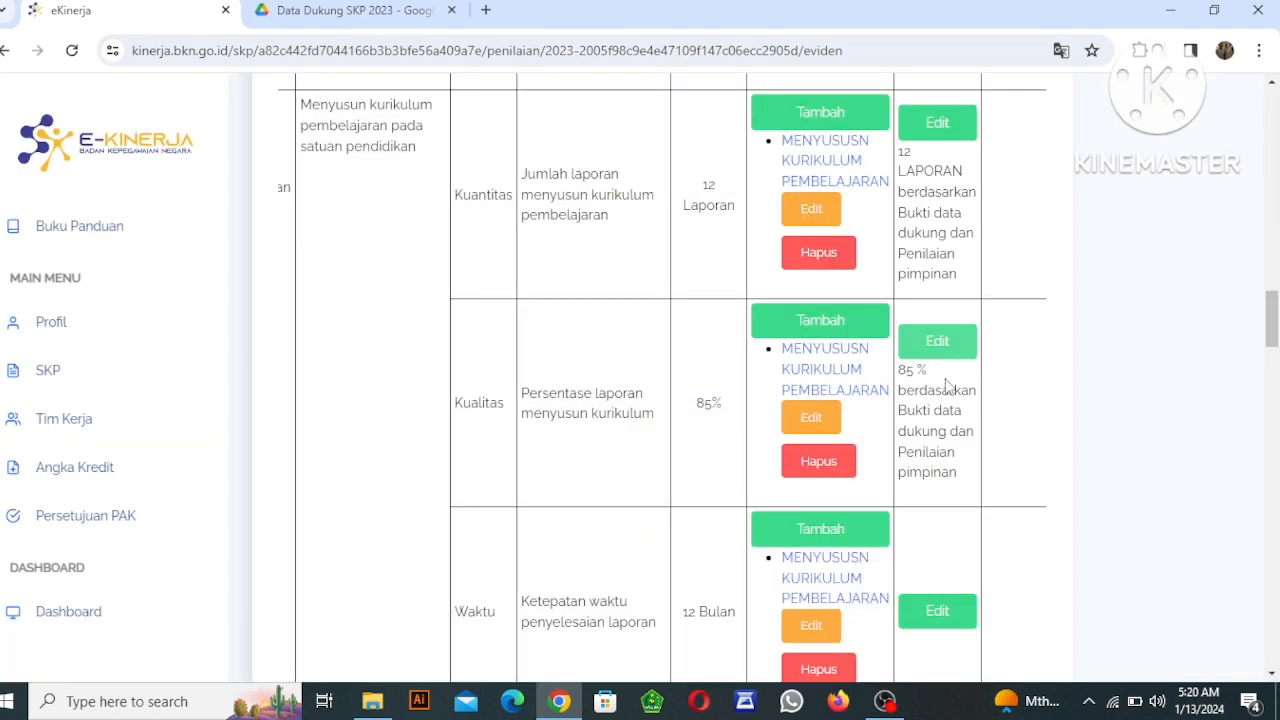
Set item 3's Waktu realisation to "12 Bulan" with the data source "Bukti data dukung dan Penilaian pimpinan" and save it.
left_click(950, 614)
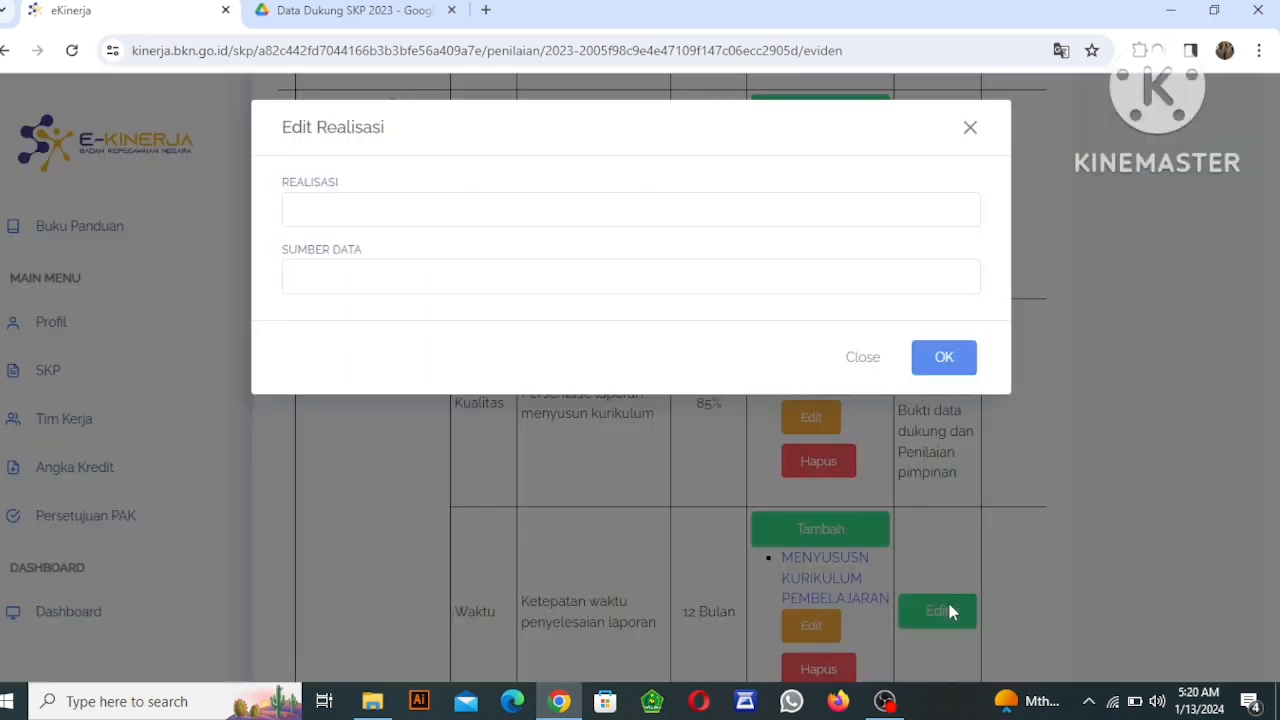
left_click(323, 210)
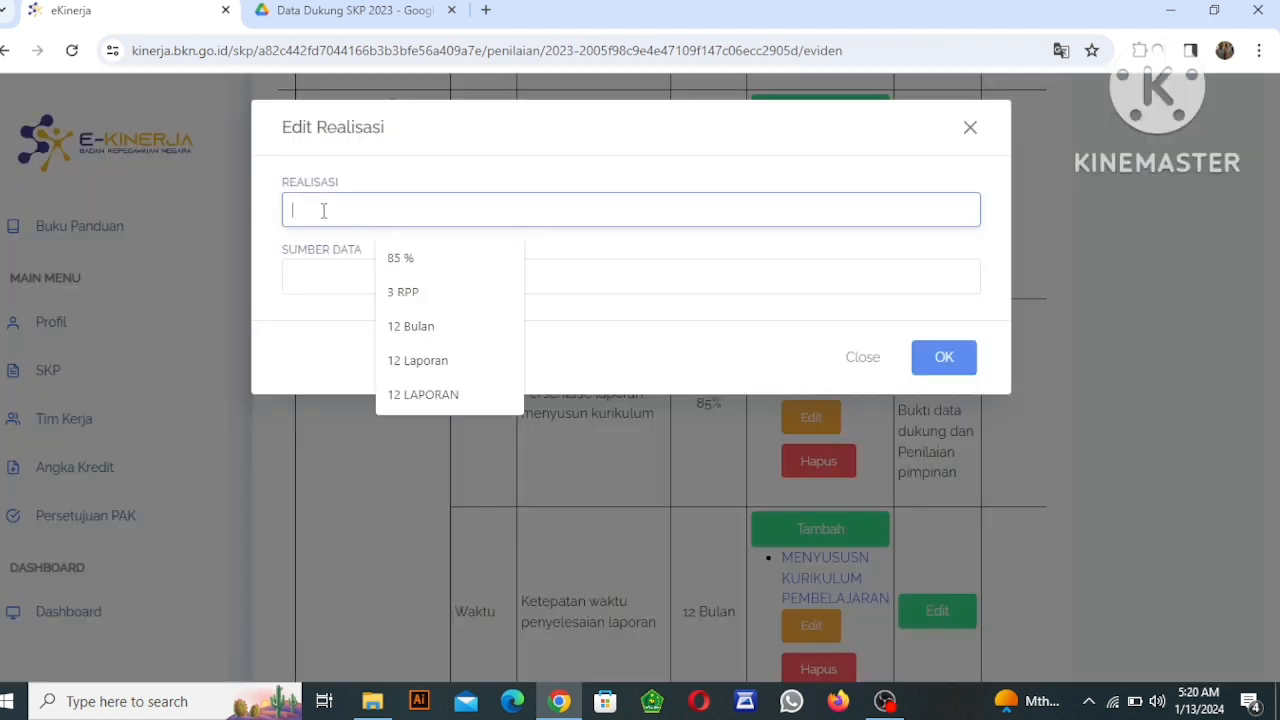
type("12")
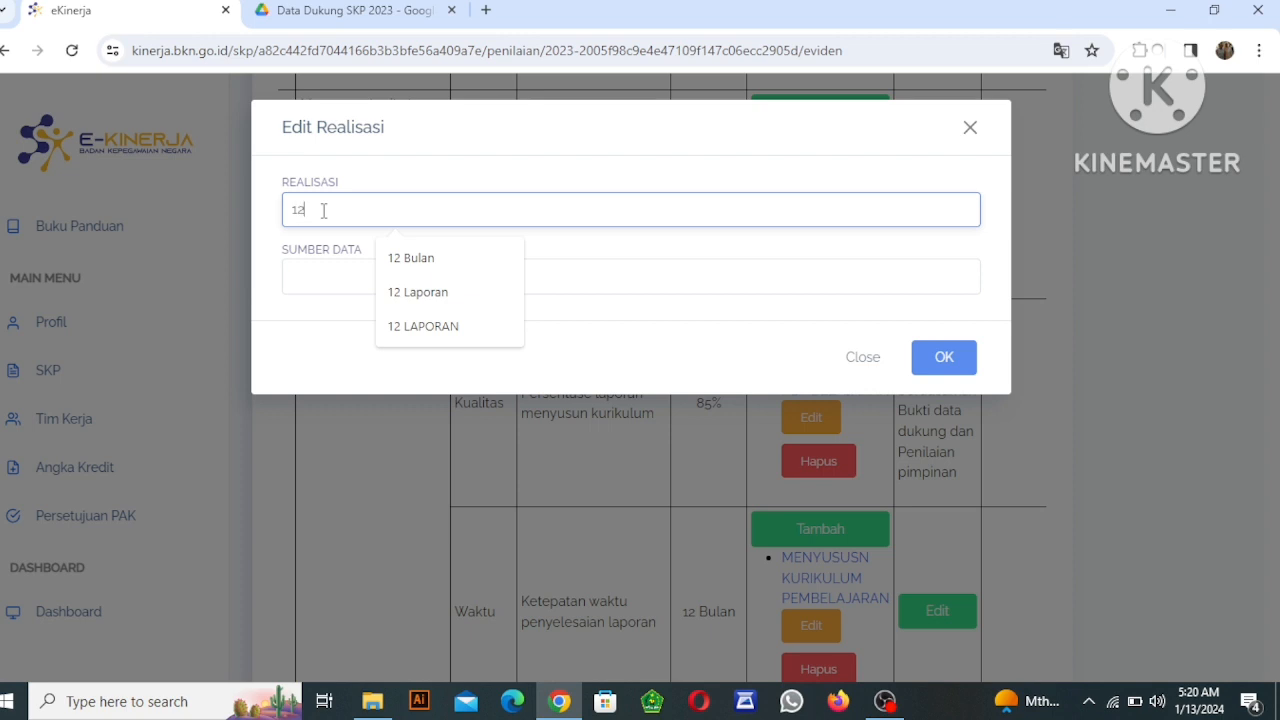
type(" B")
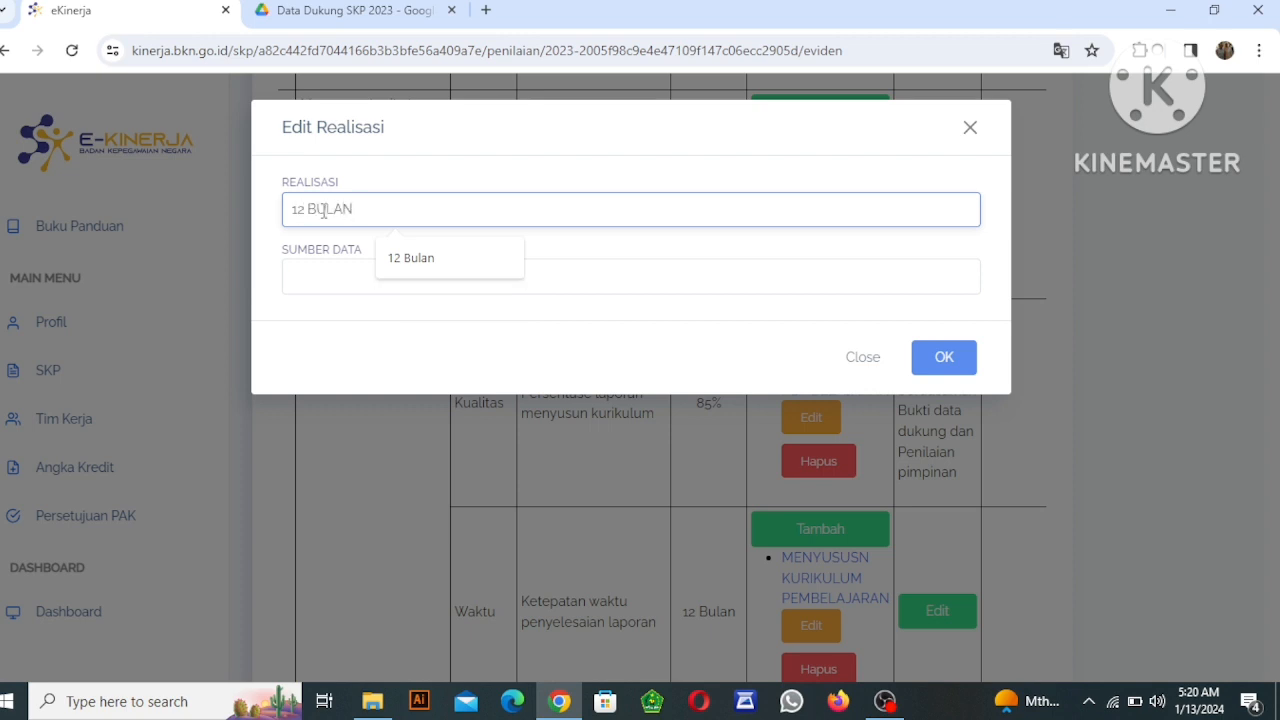
type("ULAN")
left_click(389, 263)
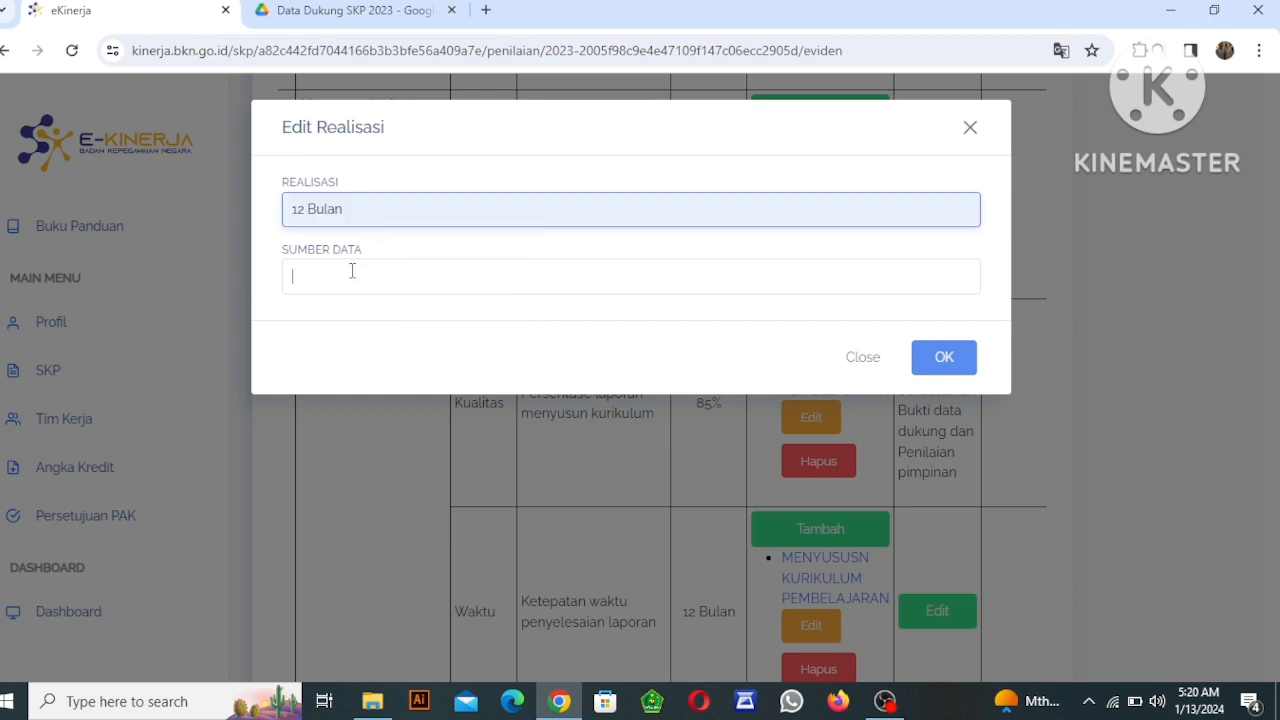
left_click(352, 270)
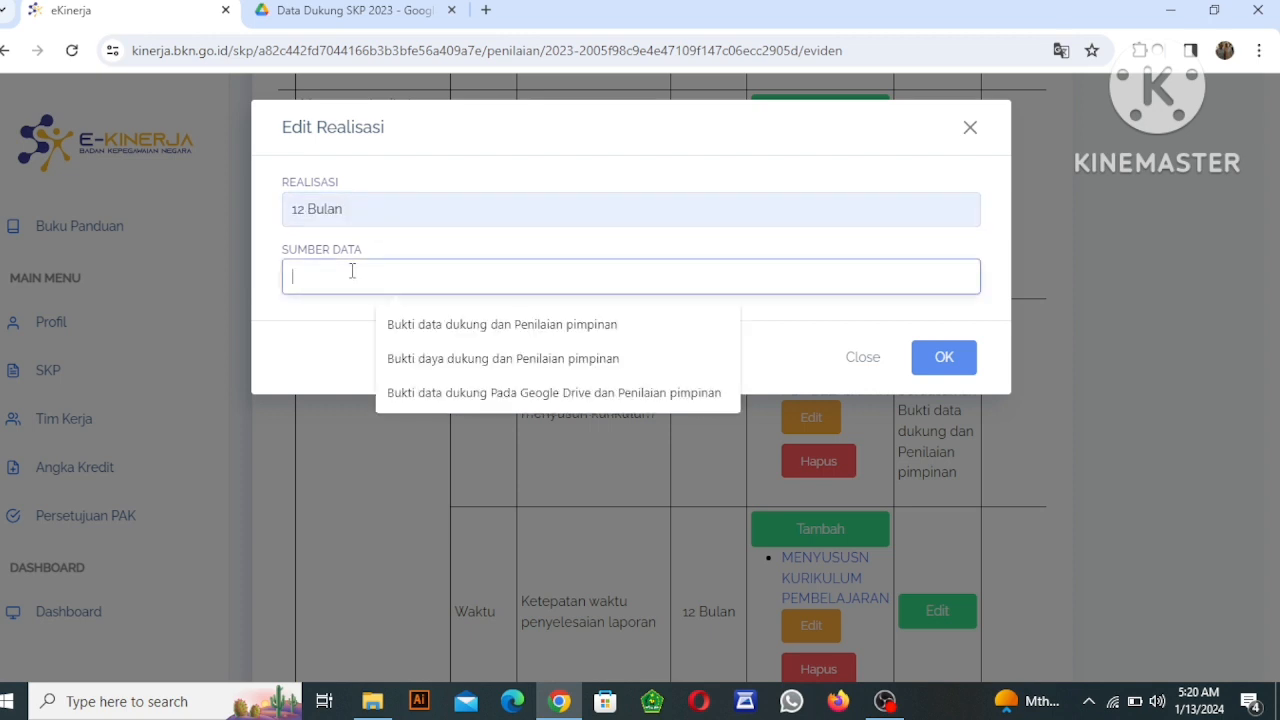
left_click(420, 328)
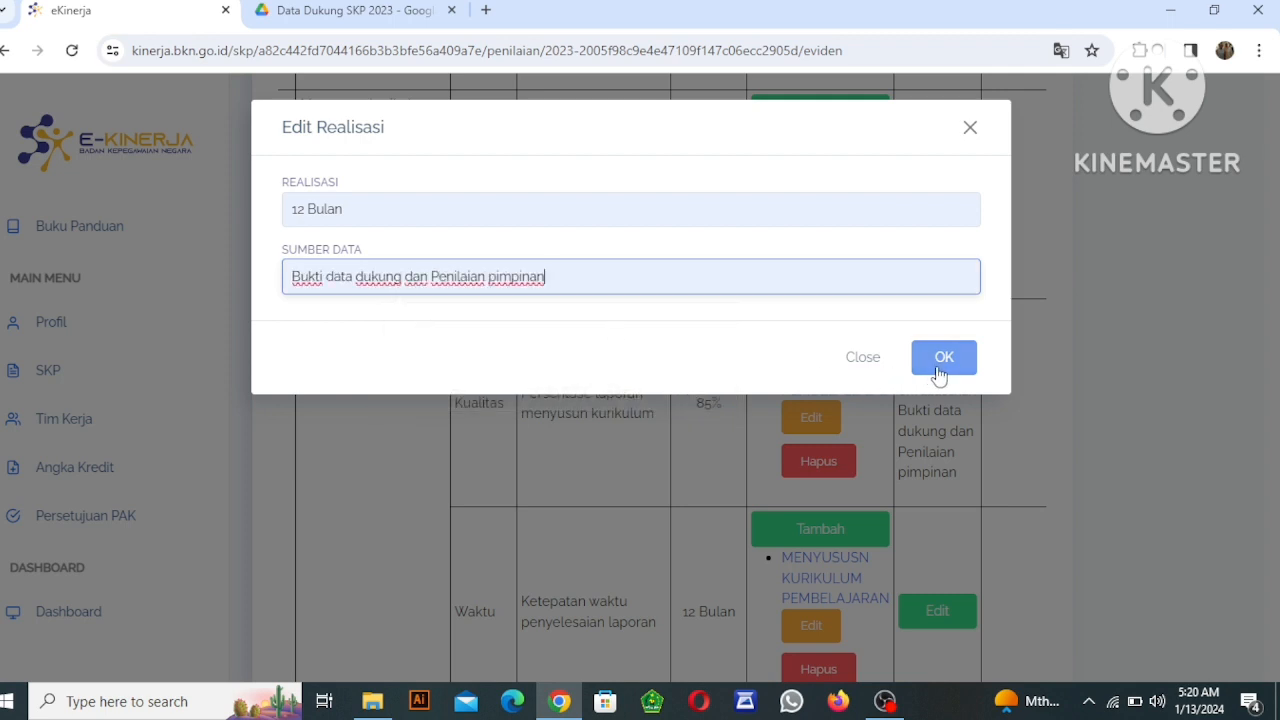
left_click(938, 366)
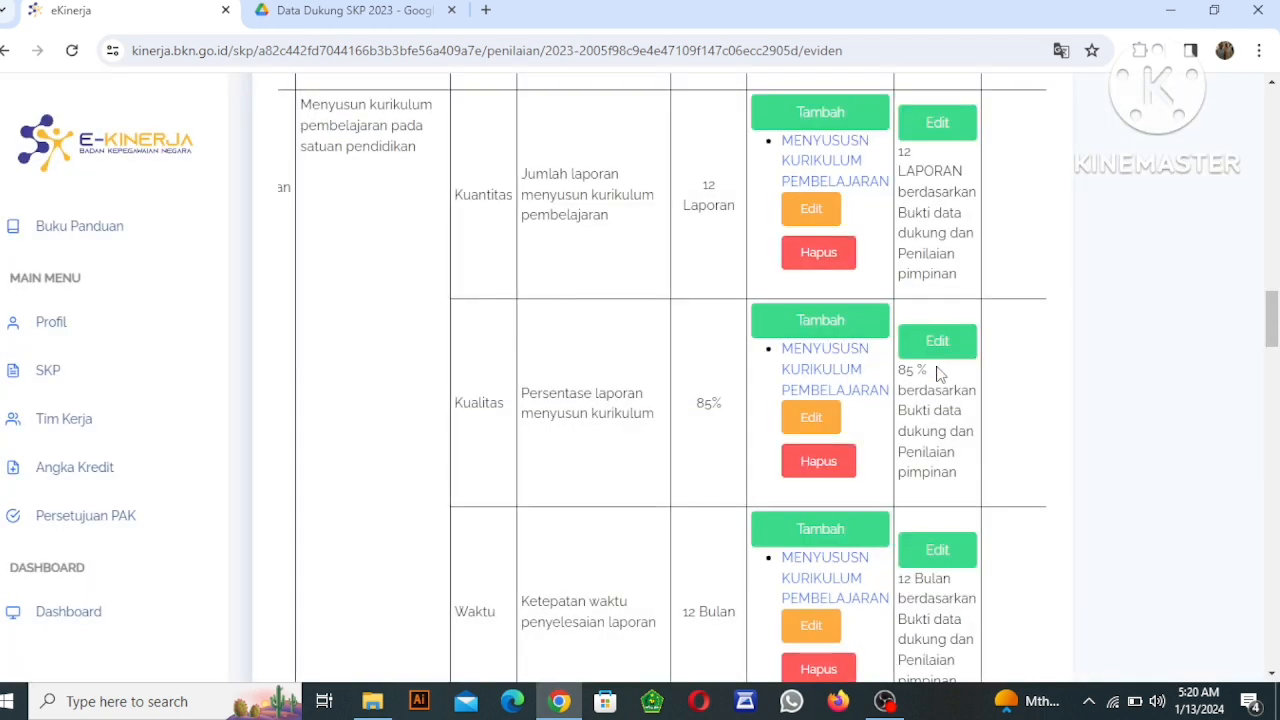
Check the Google Drive folder behind item 3's Kualitas evidence link, closing the old Data Dukung SKP 2023 tab before returning to eKinerja.
left_click(330, 15)
left_click(190, 13)
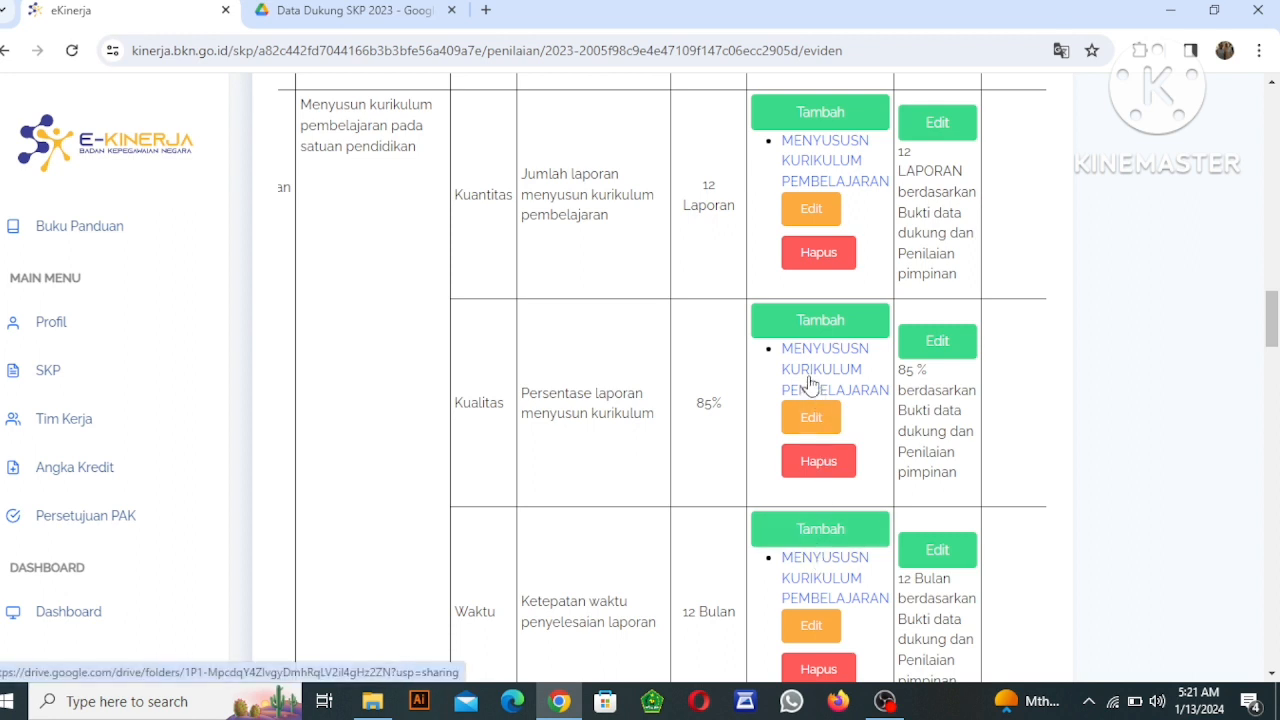
left_click(811, 384)
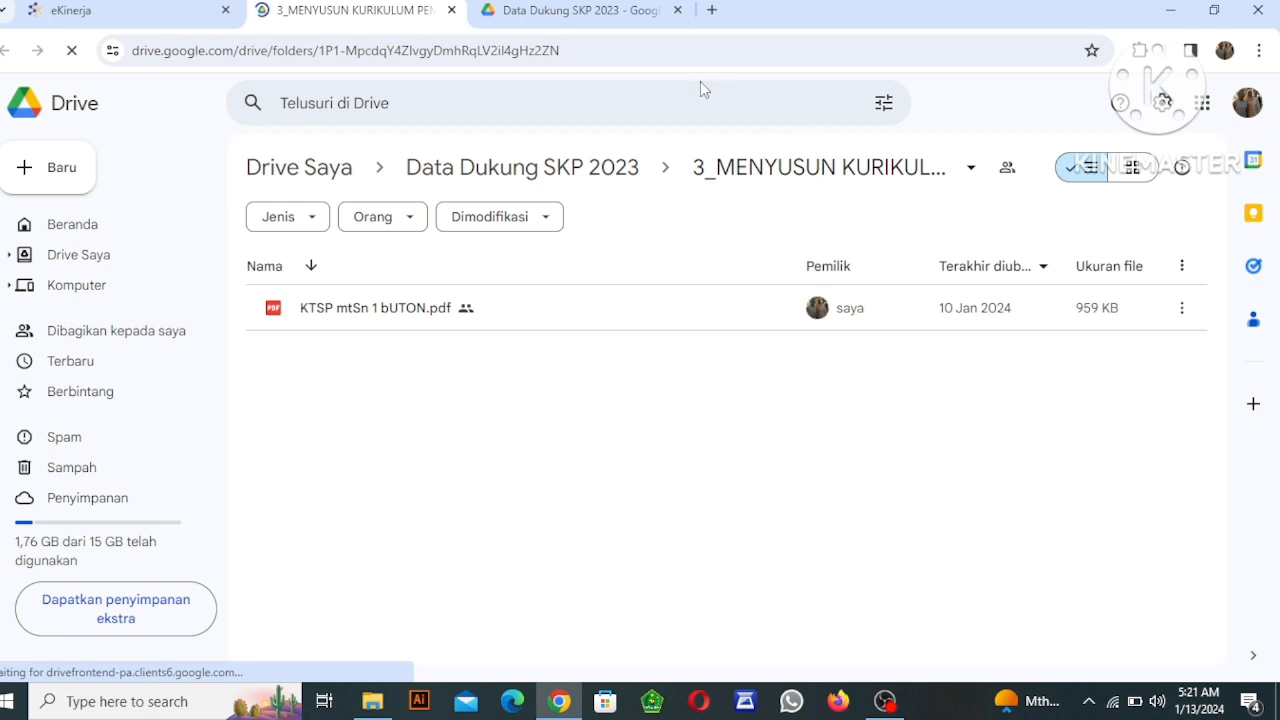
left_click(678, 10)
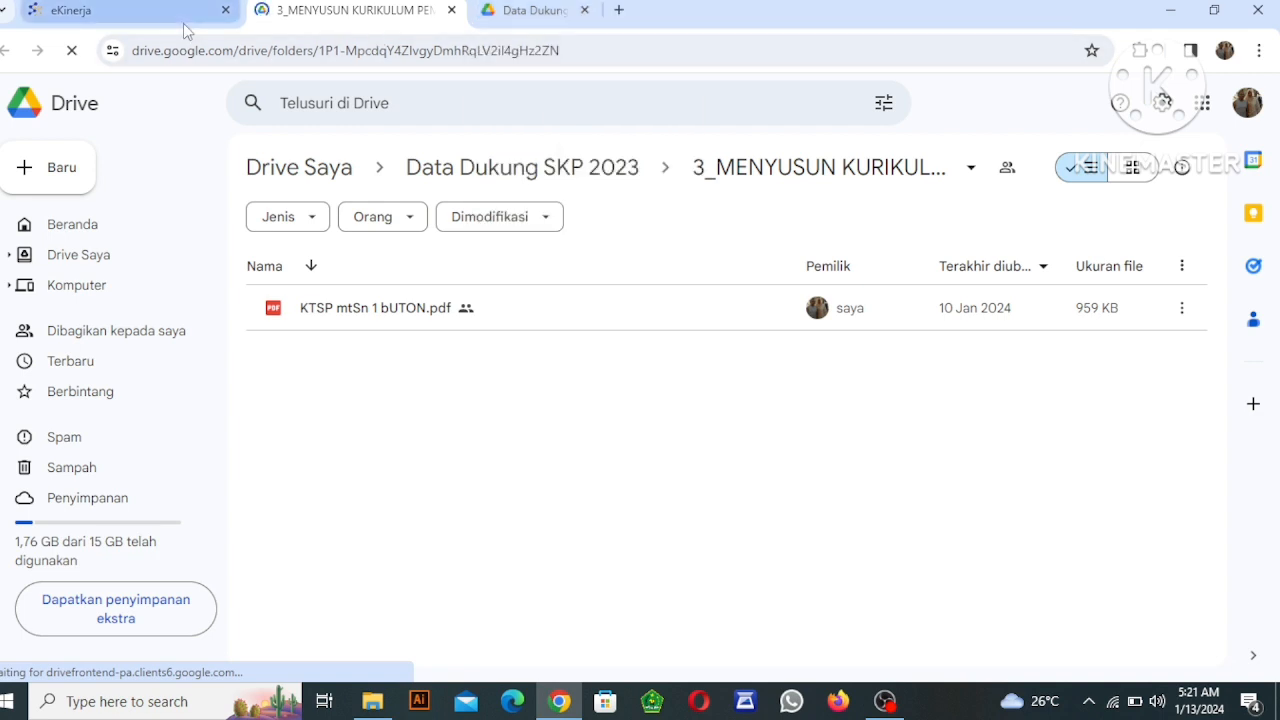
left_click(133, 14)
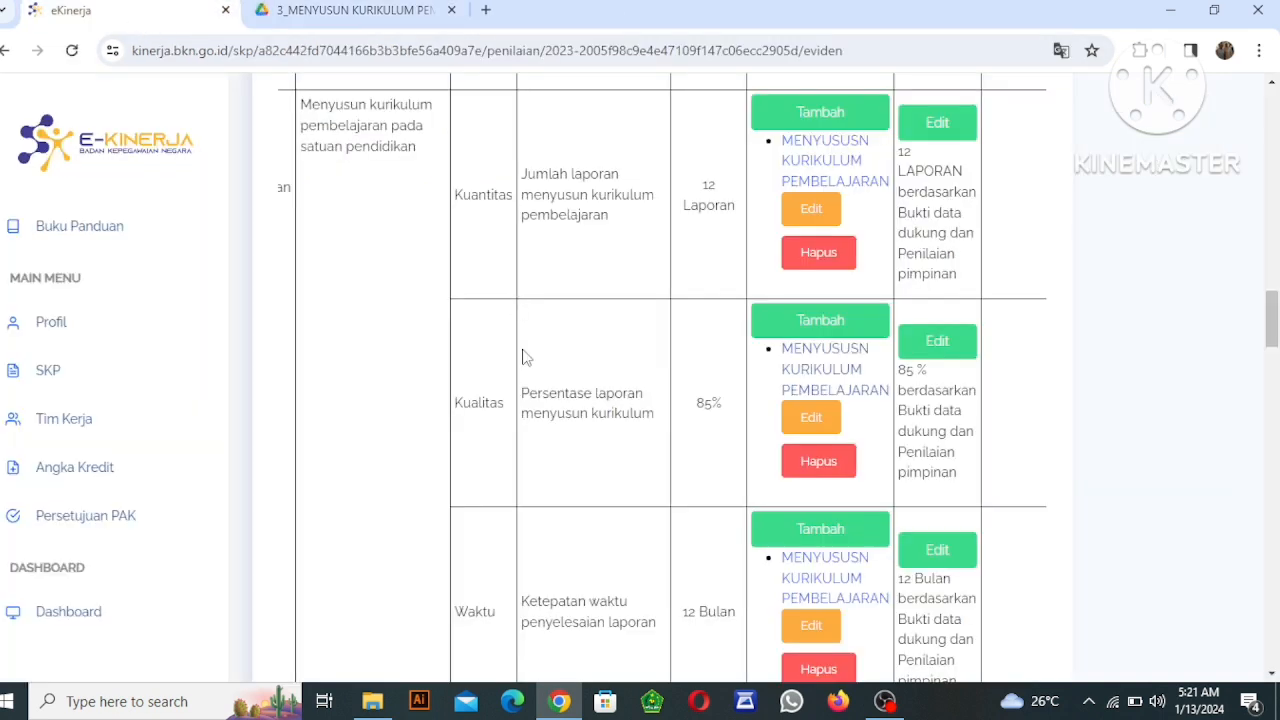
Review the Bukti Dukung and Realisasi entries of items 3, 2 and 1 in the Hasil Kerja table.
scroll(522, 357, "up", 3)
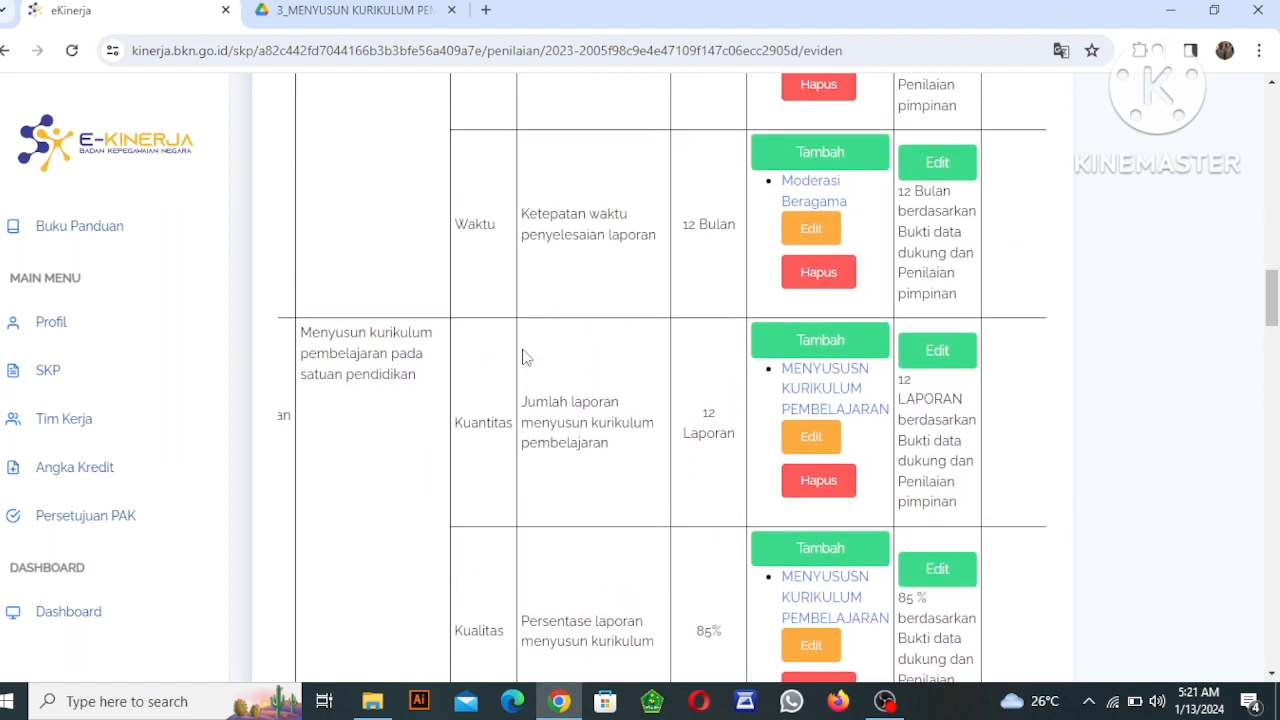
scroll(522, 357, "up", 5)
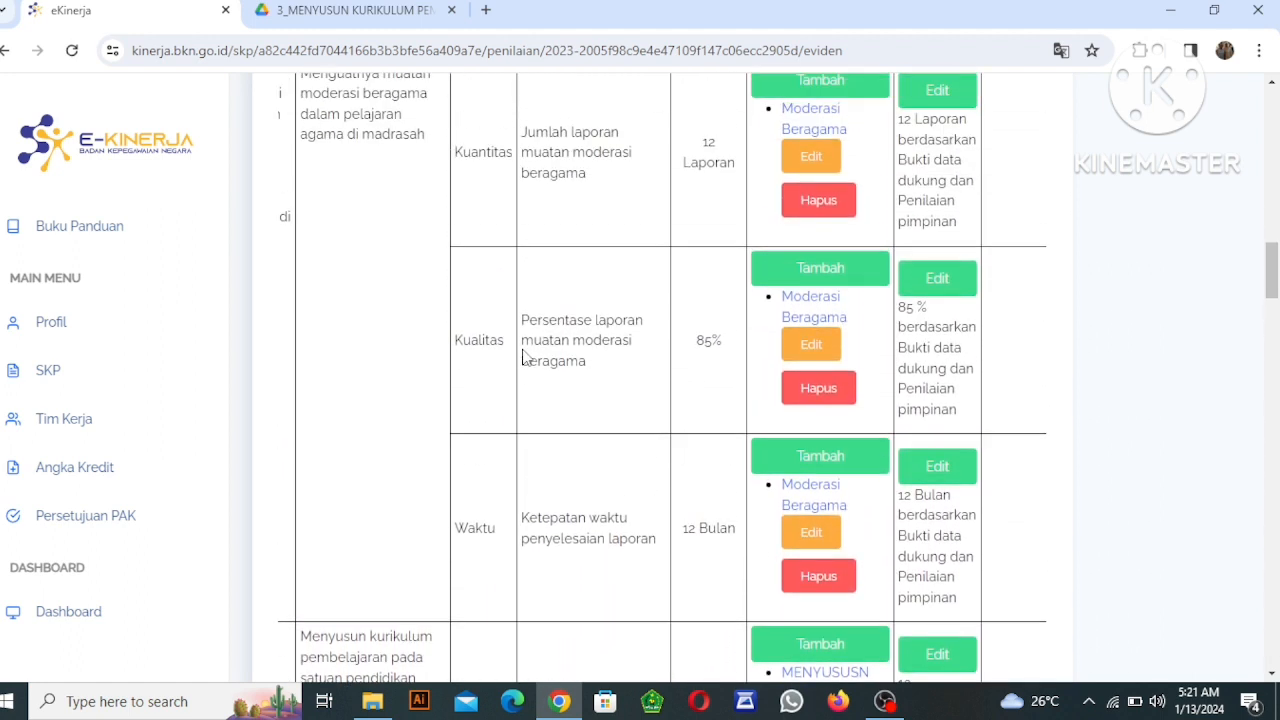
scroll(522, 357, "up", 3)
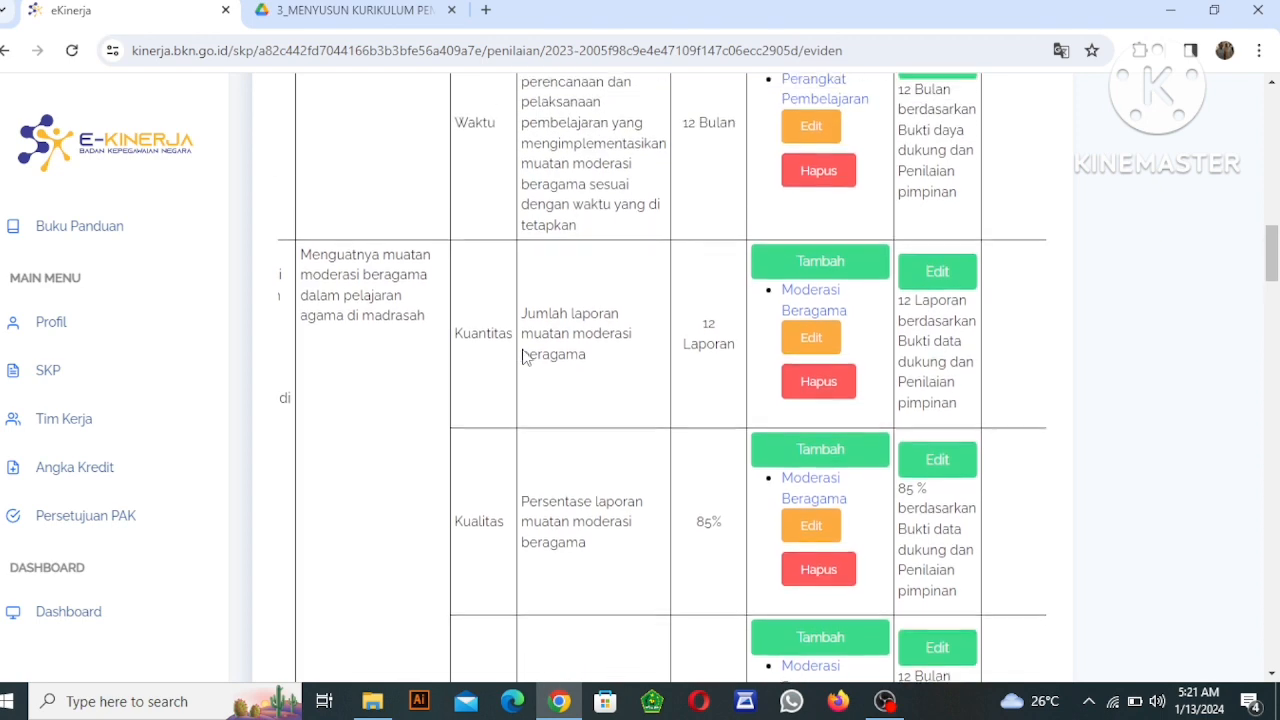
scroll(522, 357, "up", 3)
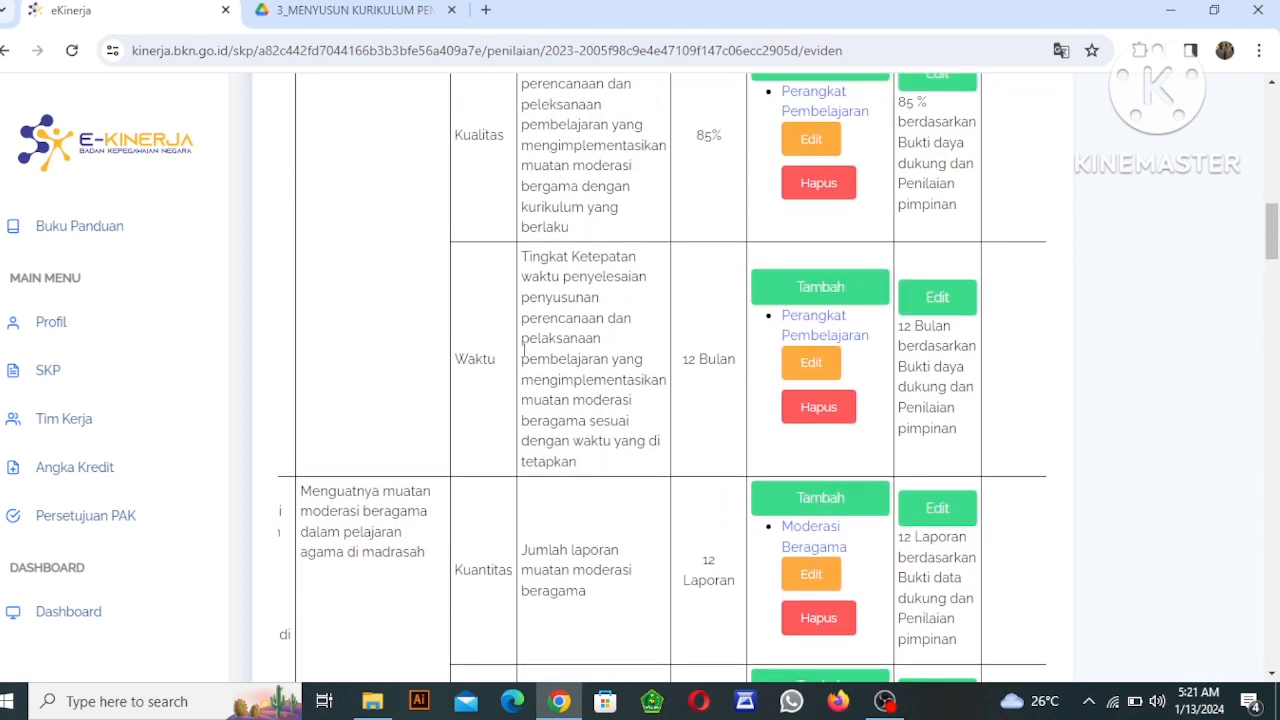
scroll(522, 348, "up", 3)
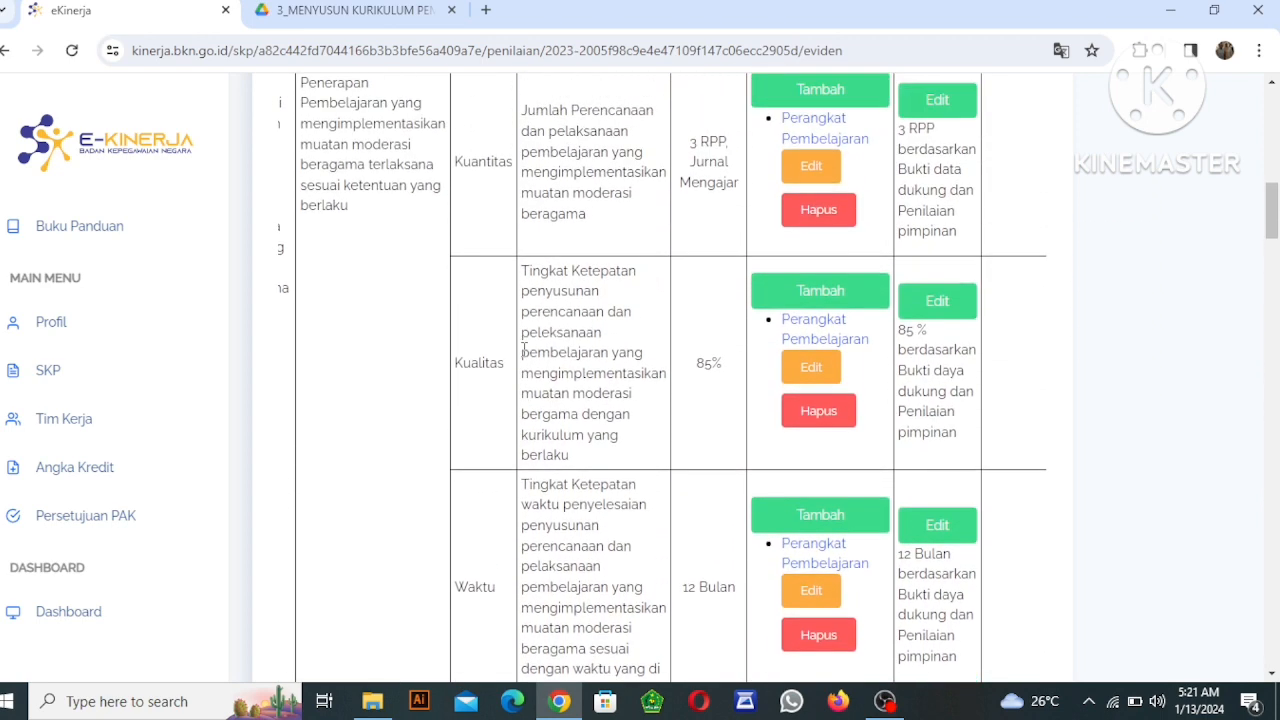
scroll(522, 350, "up", 3)
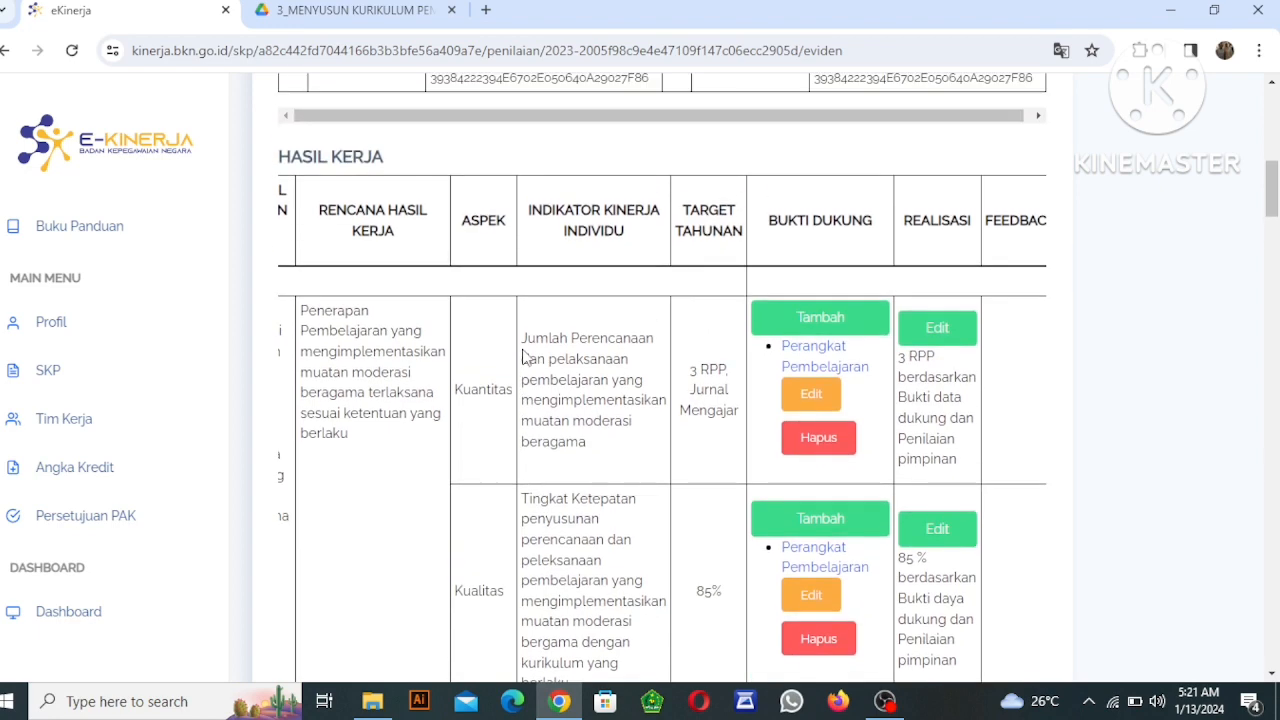
left_click(882, 702)
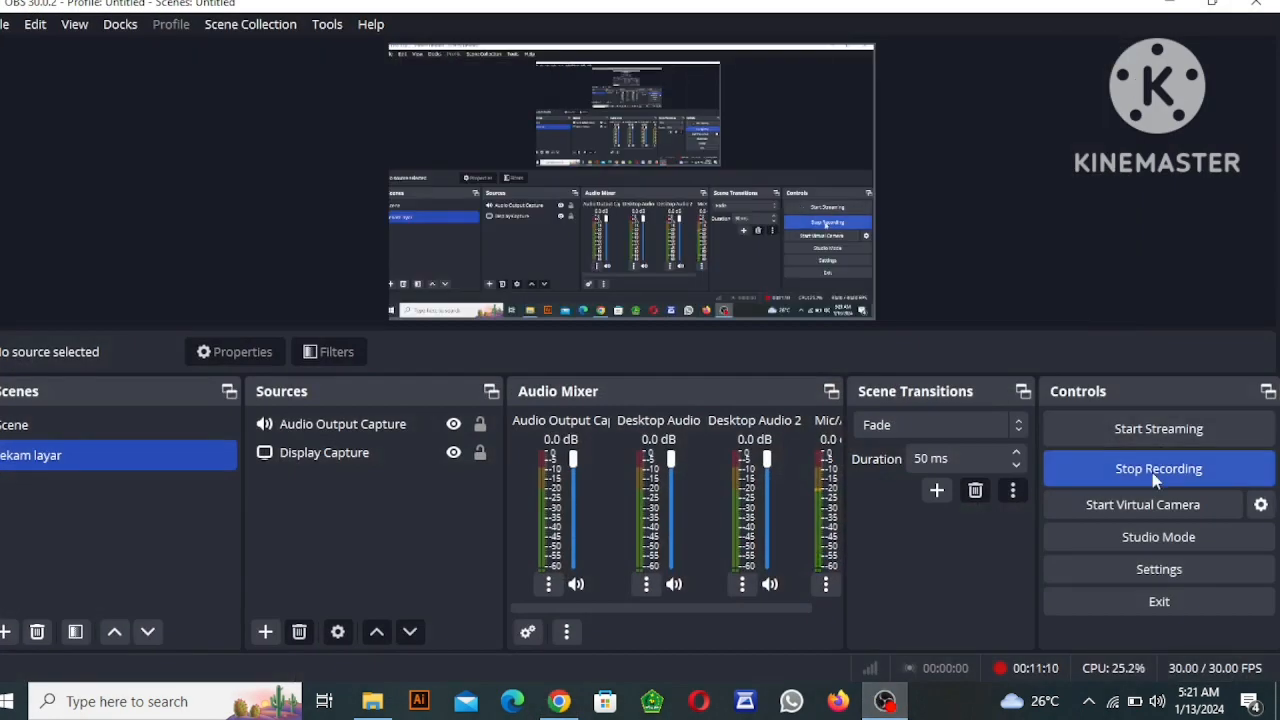